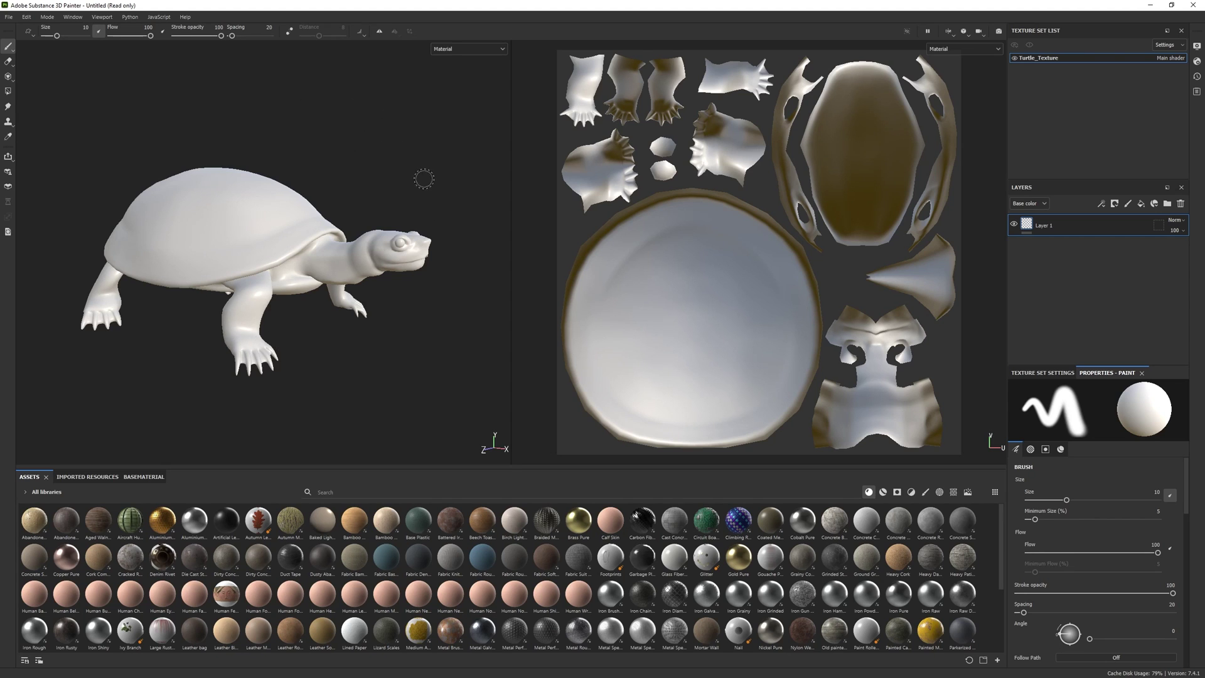
- Bake Turtle_Texture's mesh maps at 2048, using the low-poly mesh as the high-poly mesh
{"action": "left_click_drag", "start_coordinate": [354, 160], "coordinate": [345, 167], "text": "alt"}
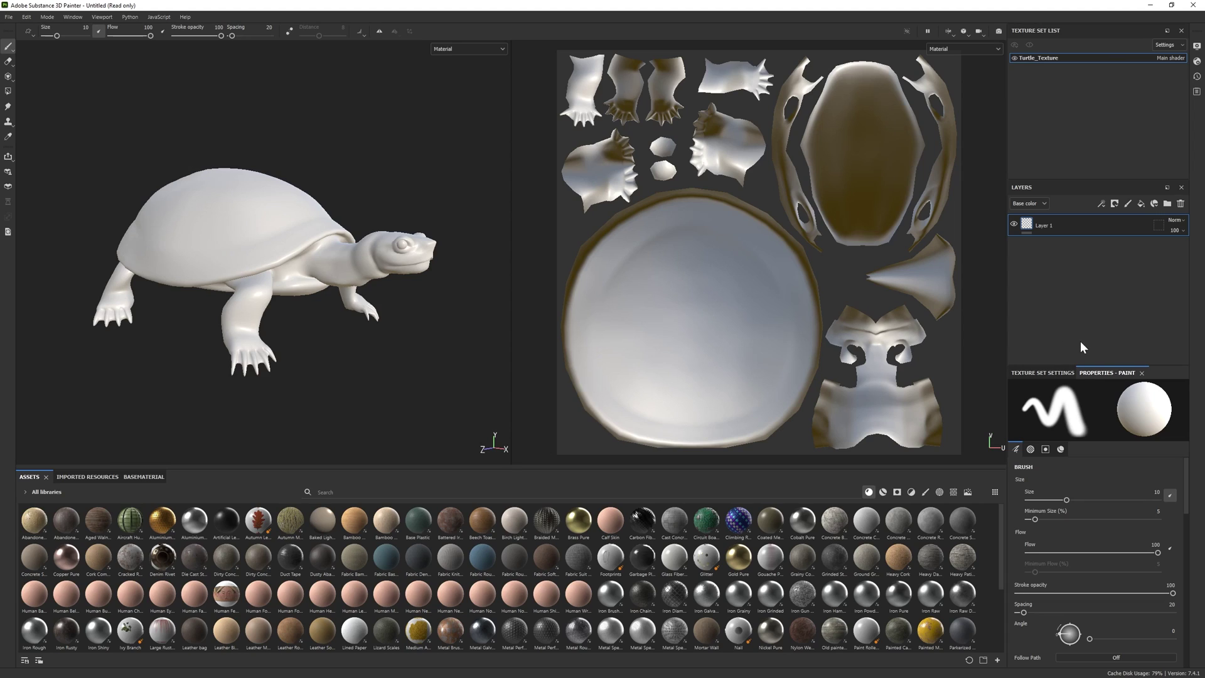
{"action": "left_click", "coordinate": [1043, 372]}
{"action": "scroll", "coordinate": [1097, 494], "scroll_direction": "down", "scroll_amount": 3}
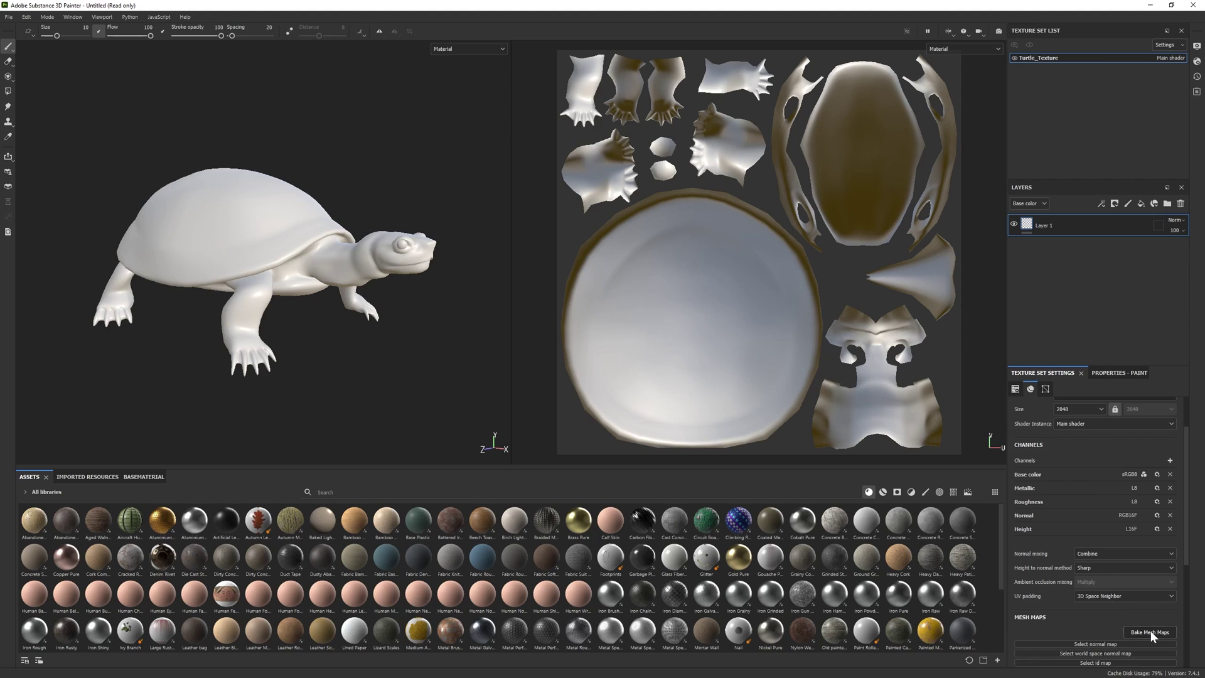
{"action": "left_click", "coordinate": [1151, 632]}
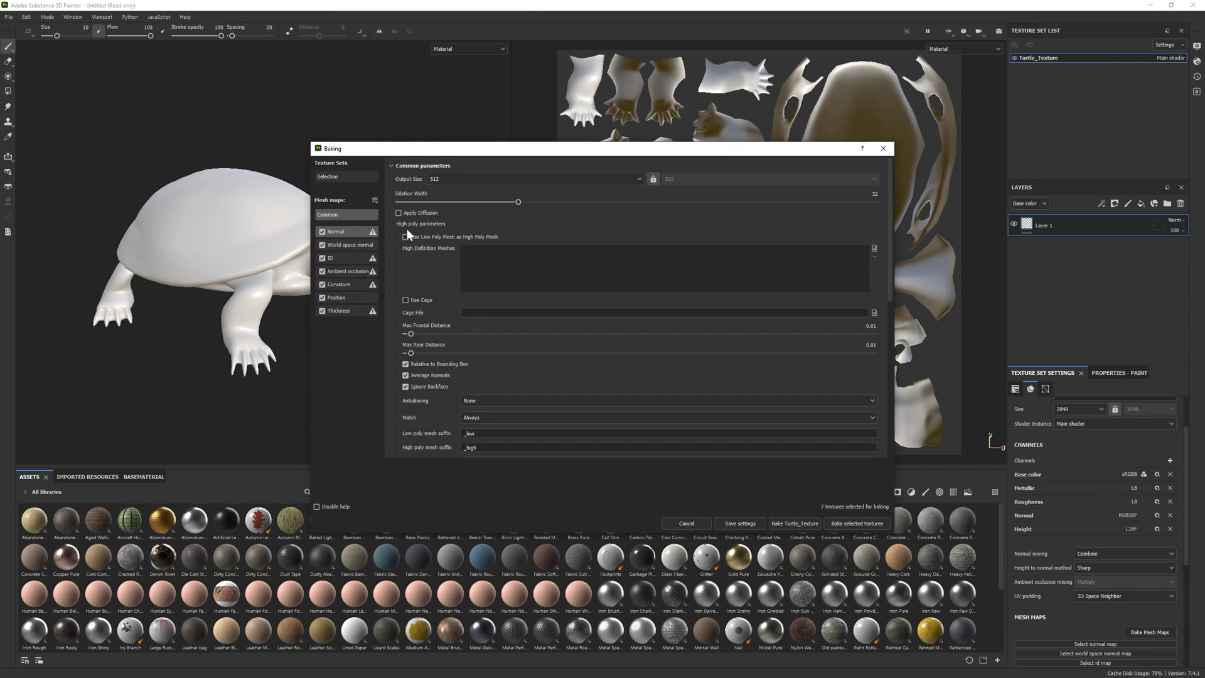
{"action": "left_click", "coordinate": [546, 178]}
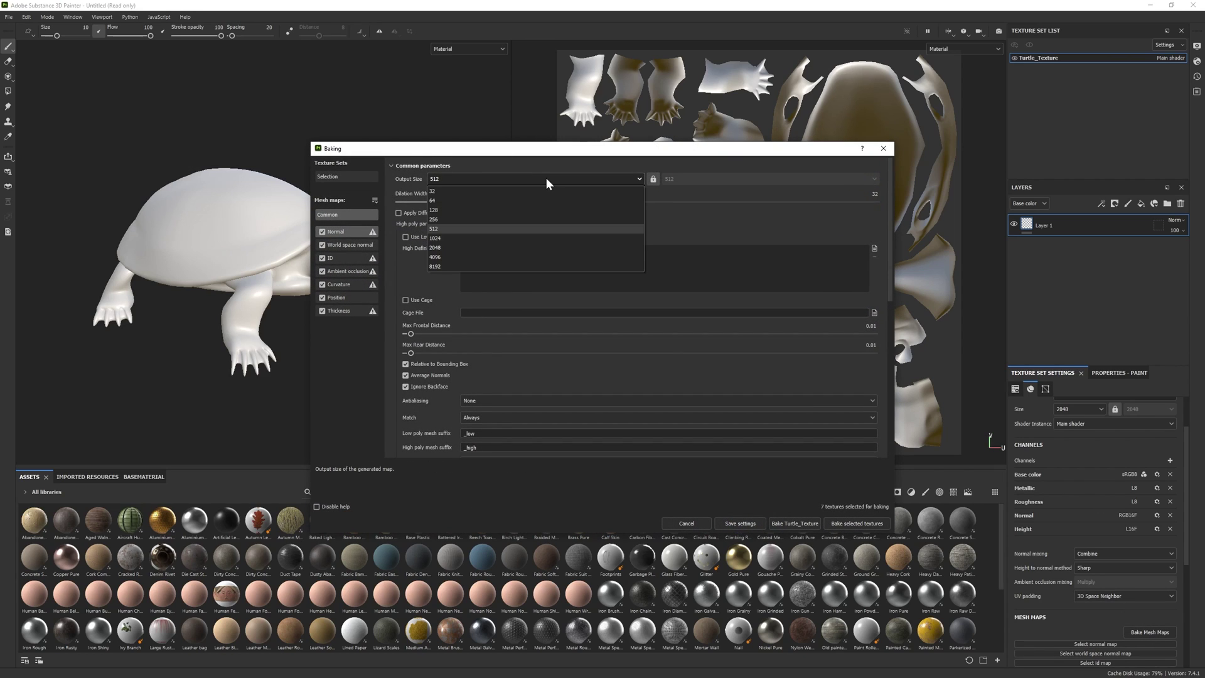
{"action": "left_click", "coordinate": [473, 247]}
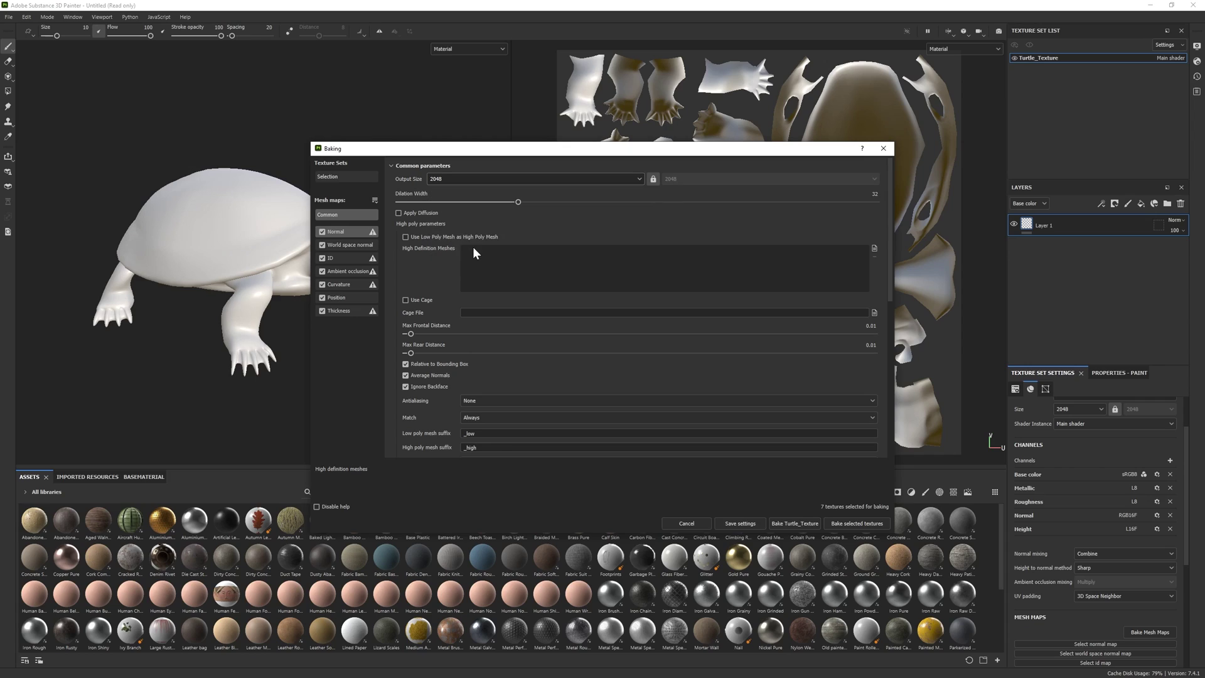
{"action": "left_click", "coordinate": [405, 238]}
{"action": "left_click", "coordinate": [856, 523]}
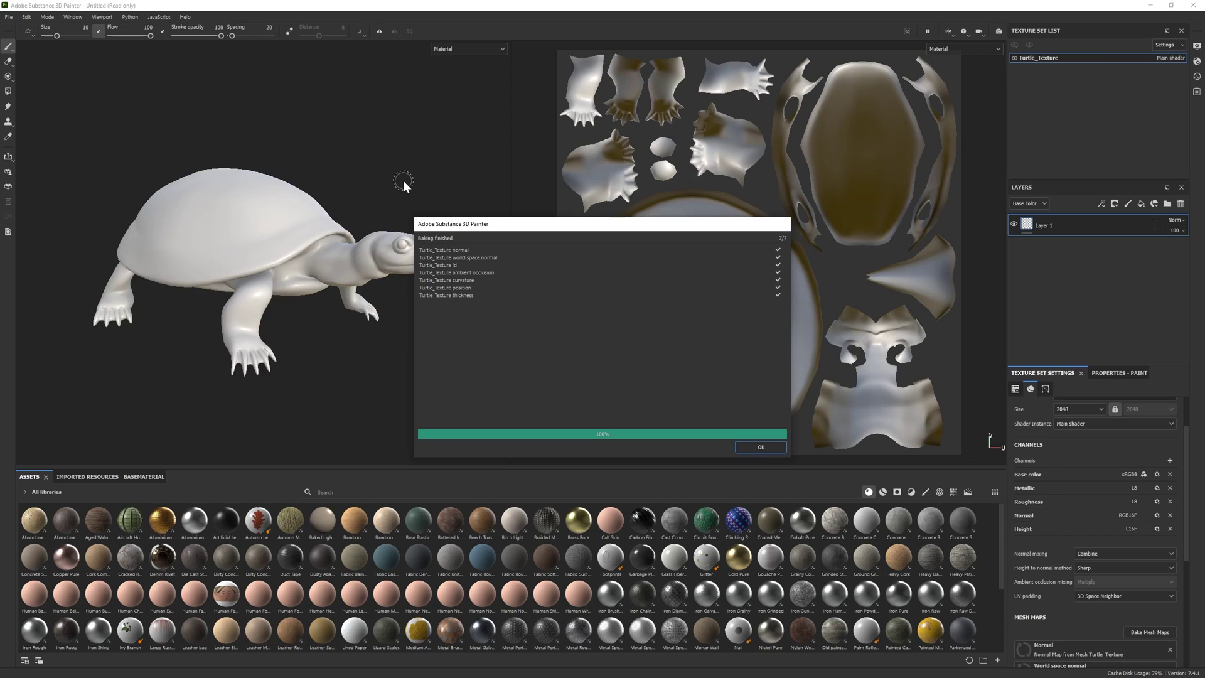
- Dismiss the baking report, drop the Washed Out Paint Door Panel material into Layers, and inspect the turtle
{"action": "left_click", "coordinate": [760, 447]}
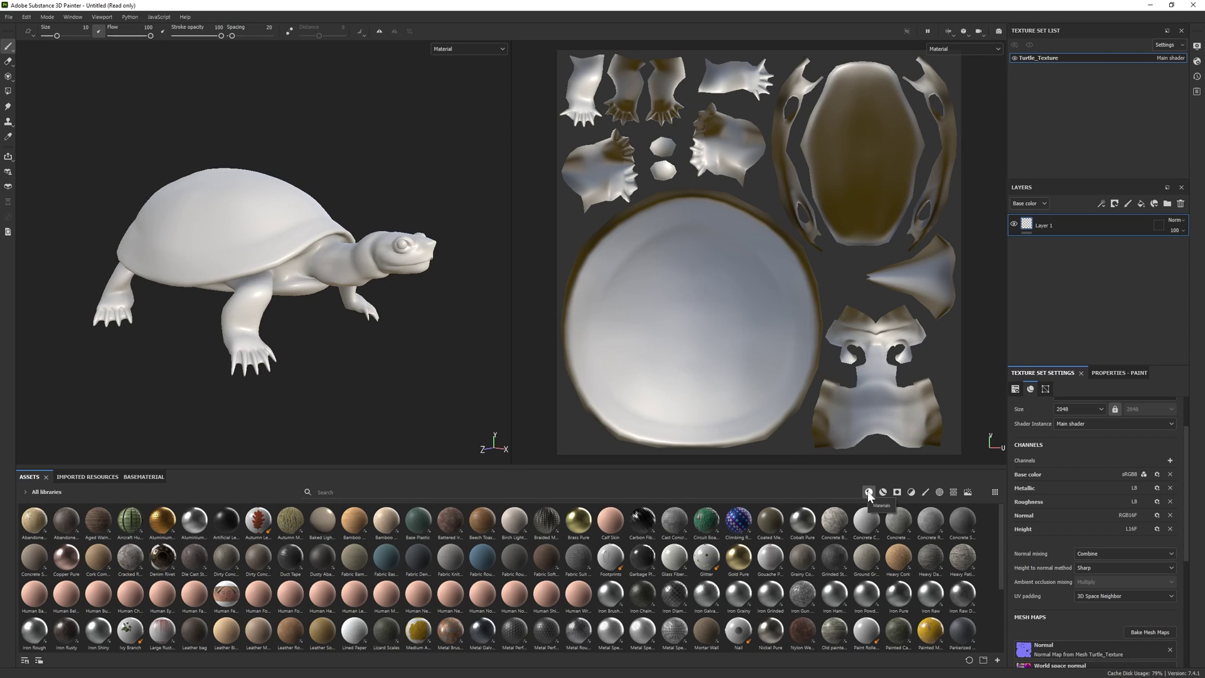
{"action": "scroll", "coordinate": [352, 572], "scroll_direction": "down", "scroll_amount": 3}
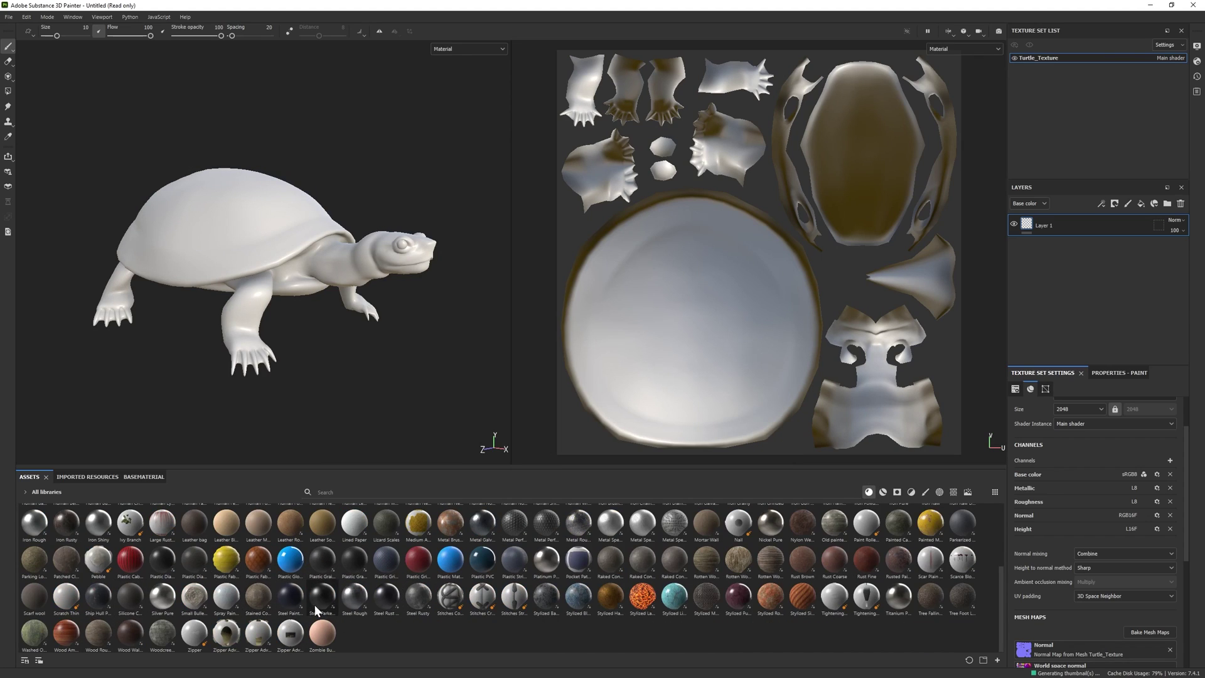
{"action": "left_click_drag", "start_coordinate": [34, 633], "coordinate": [1062, 277]}
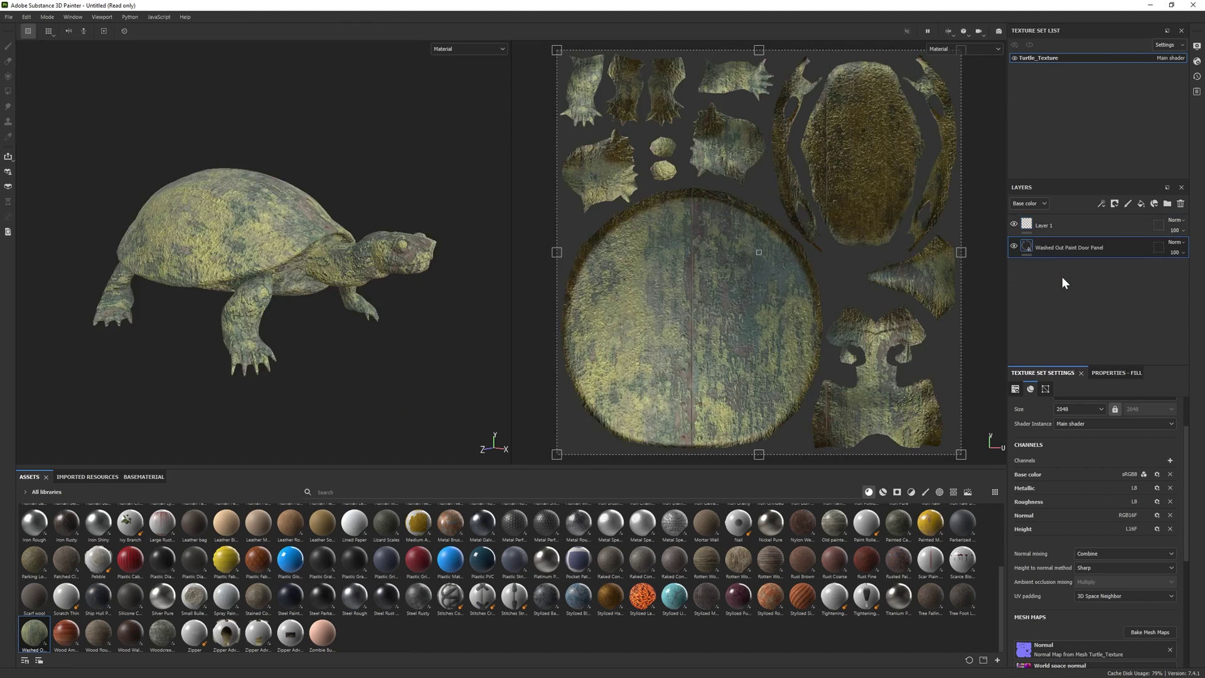
{"action": "left_click_drag", "start_coordinate": [301, 267], "coordinate": [333, 253], "text": "alt"}
{"action": "left_click_drag", "start_coordinate": [333, 295], "coordinate": [250, 310], "text": "alt"}
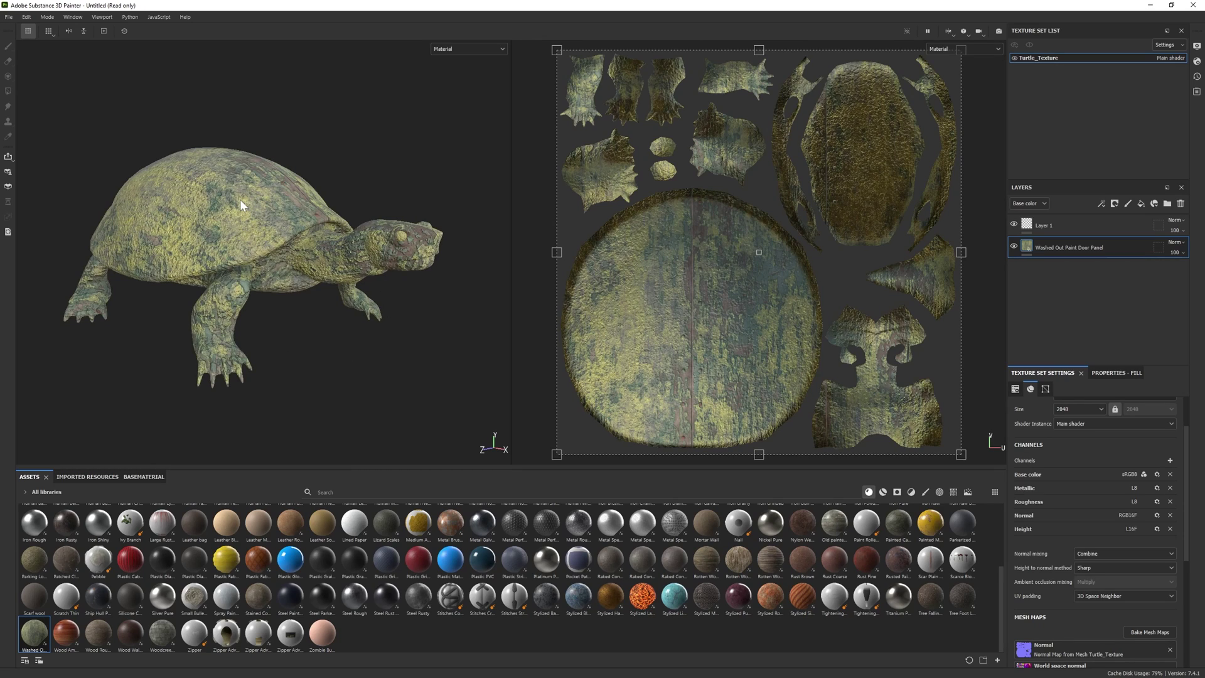
- Open the Export Textures dialog from the File menu and move it up and left
{"action": "left_click", "coordinate": [9, 17]}
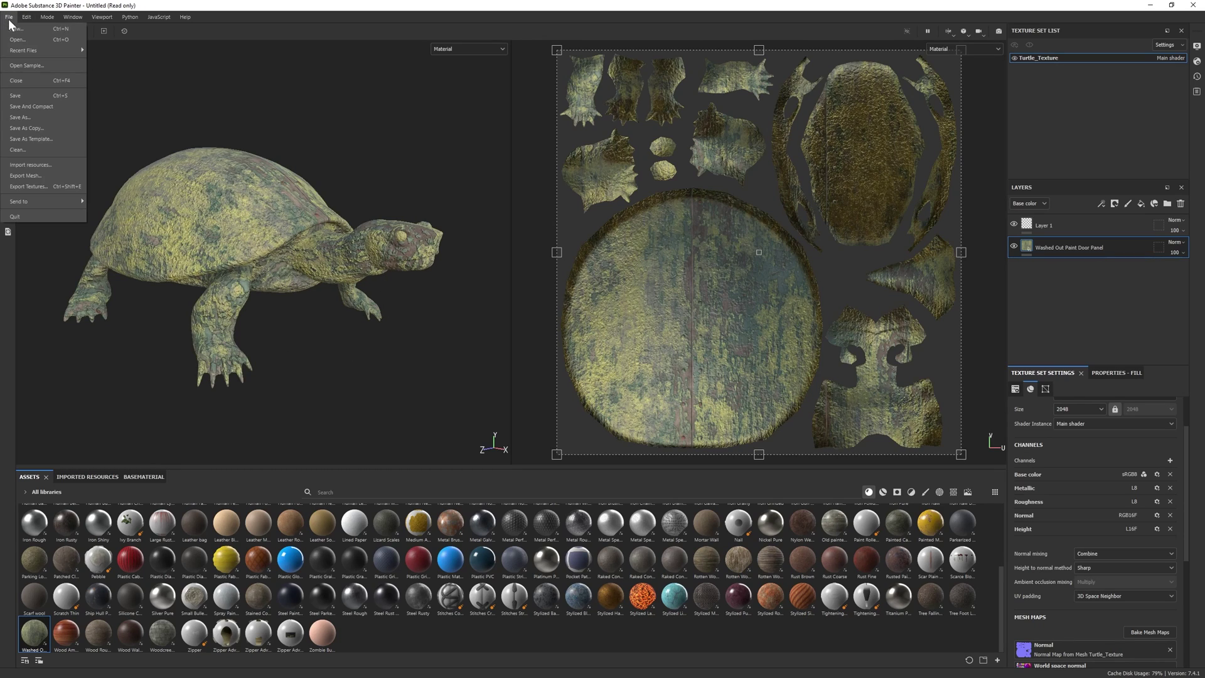
{"action": "left_click", "coordinate": [24, 186]}
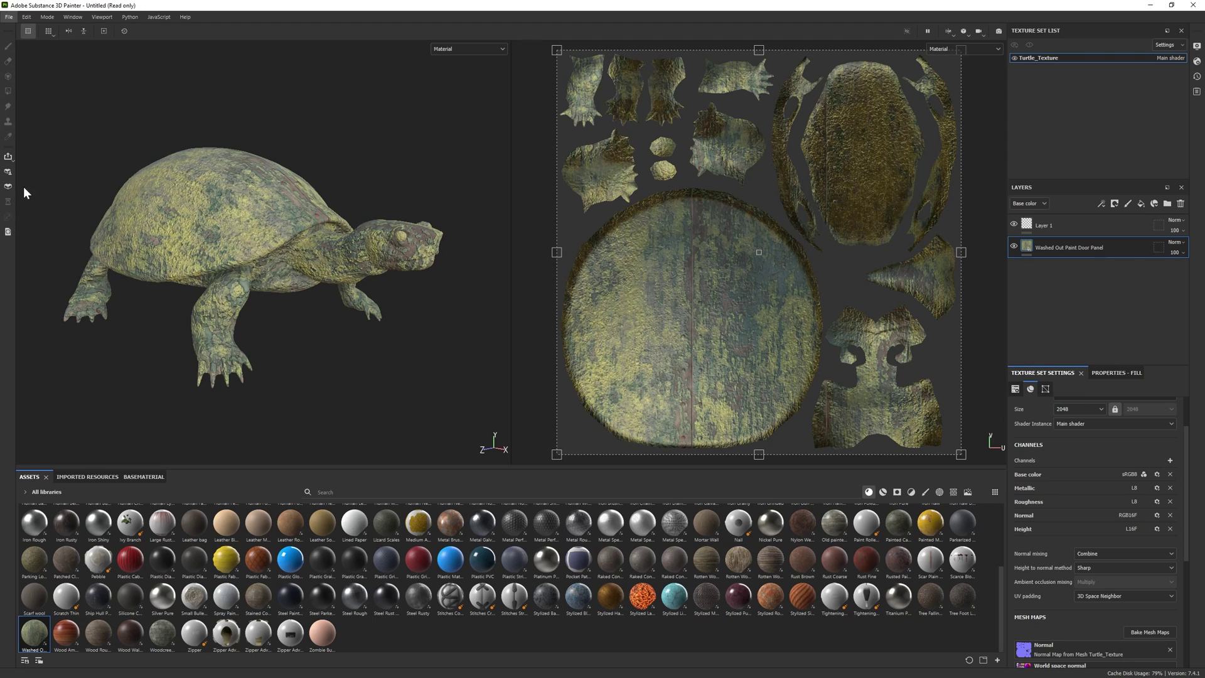
{"action": "left_click_drag", "start_coordinate": [614, 168], "coordinate": [505, 143]}
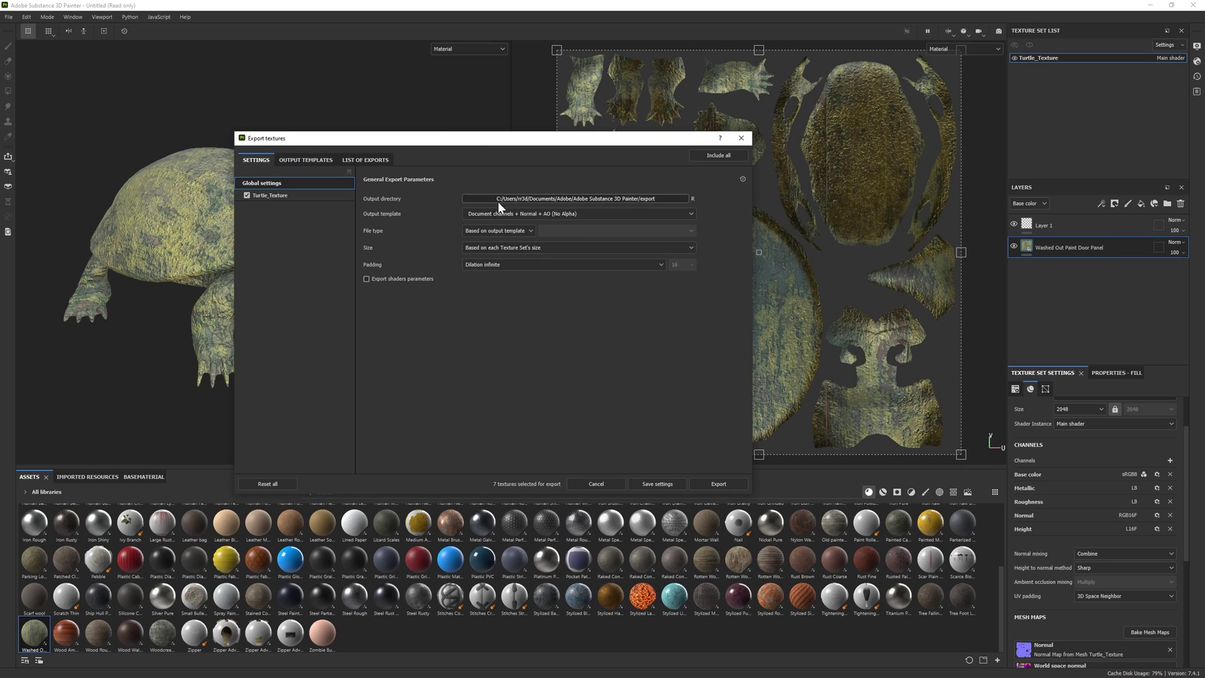
- Create a Turtle_Textures folder on the Desktop and set it as the export output directory
{"action": "left_click", "coordinate": [590, 200]}
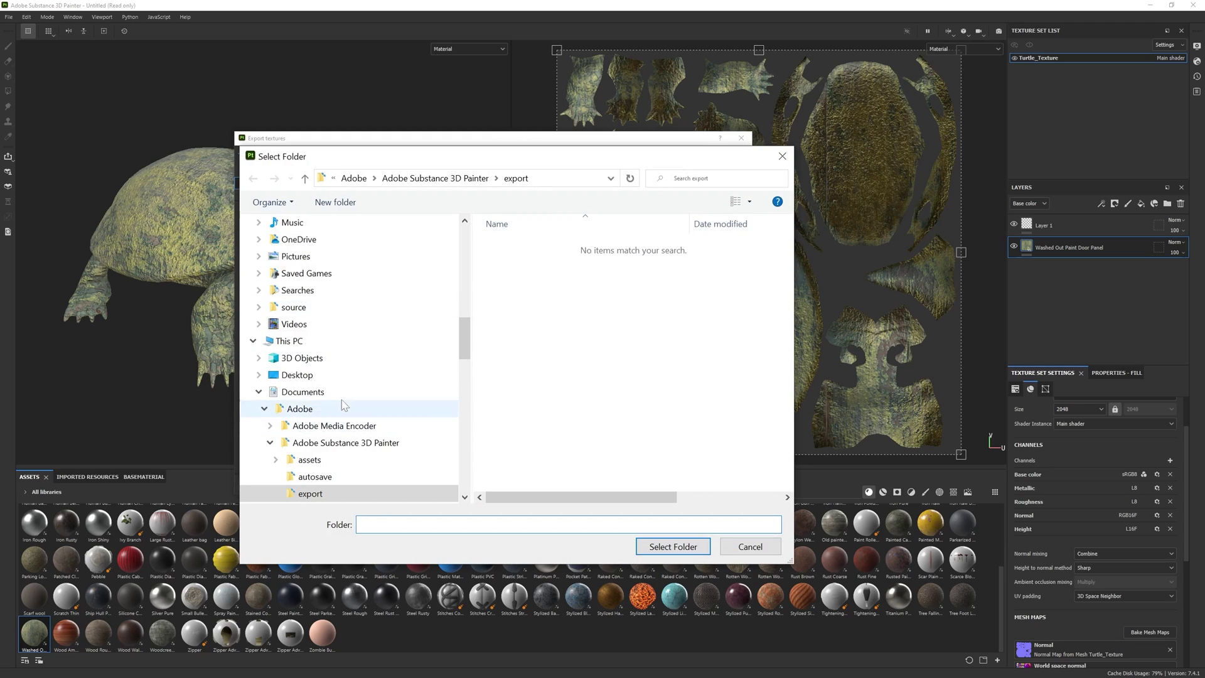
{"action": "left_click", "coordinate": [311, 379]}
{"action": "right_click", "coordinate": [543, 296]}
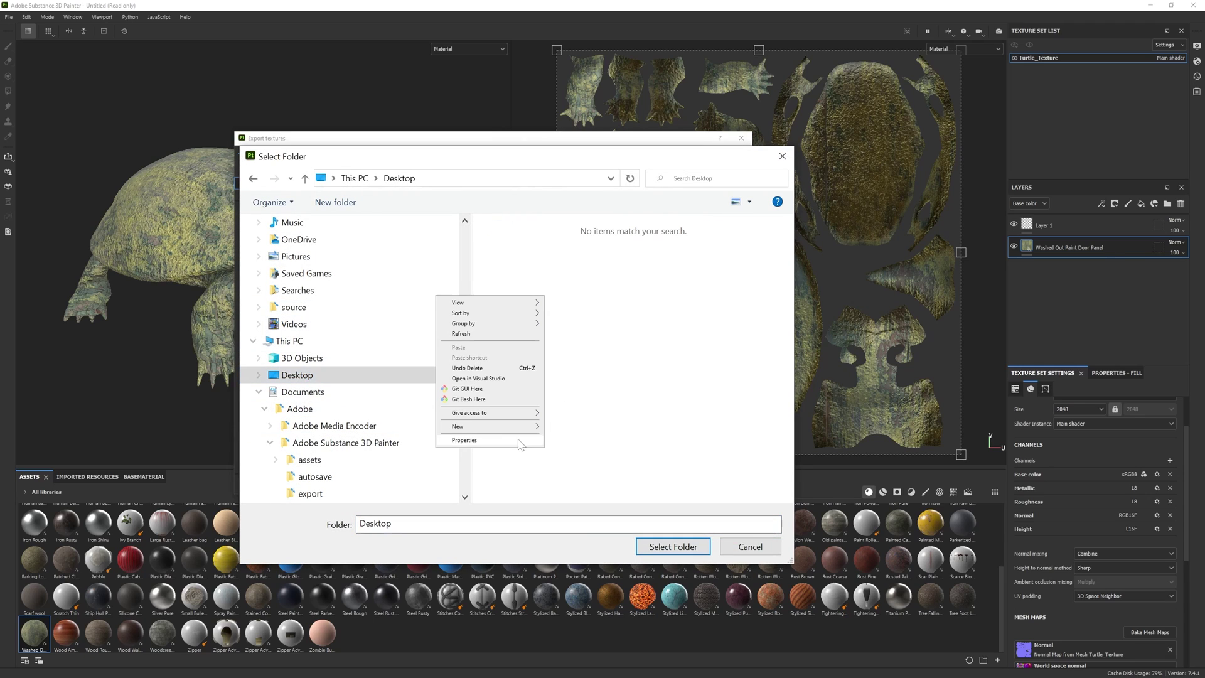
{"action": "mouse_move", "coordinate": [489, 426]}
{"action": "left_click", "coordinate": [583, 427]}
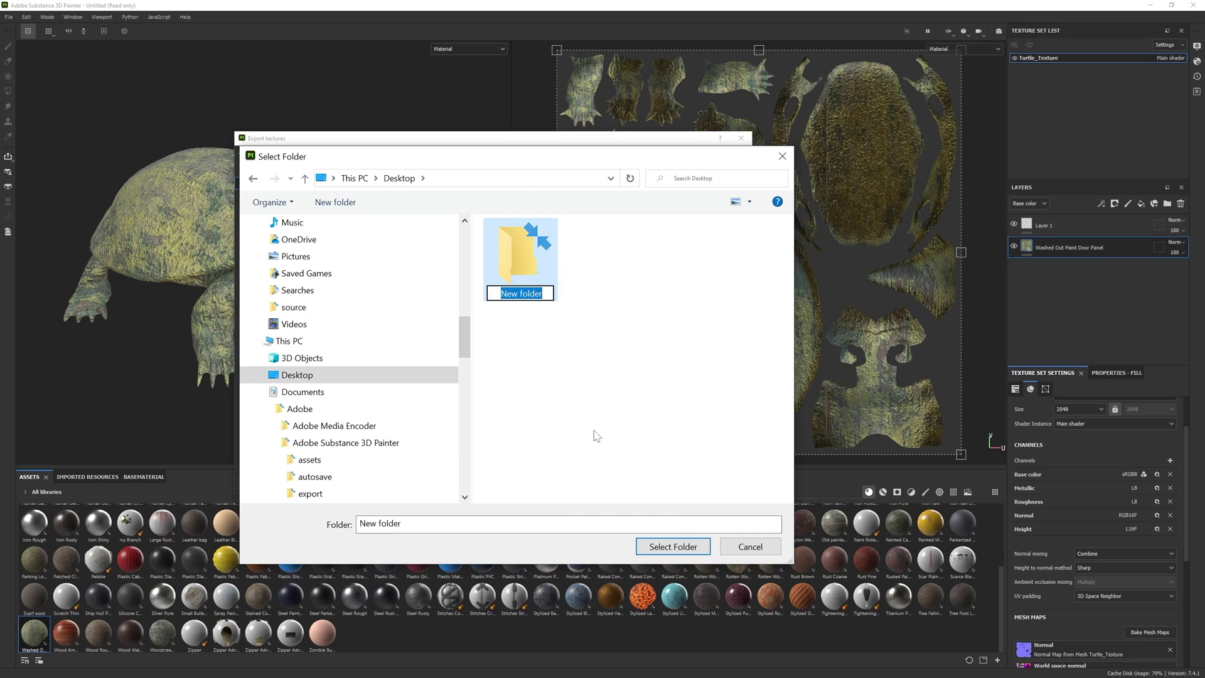
{"action": "type", "text": "Turtle_"}
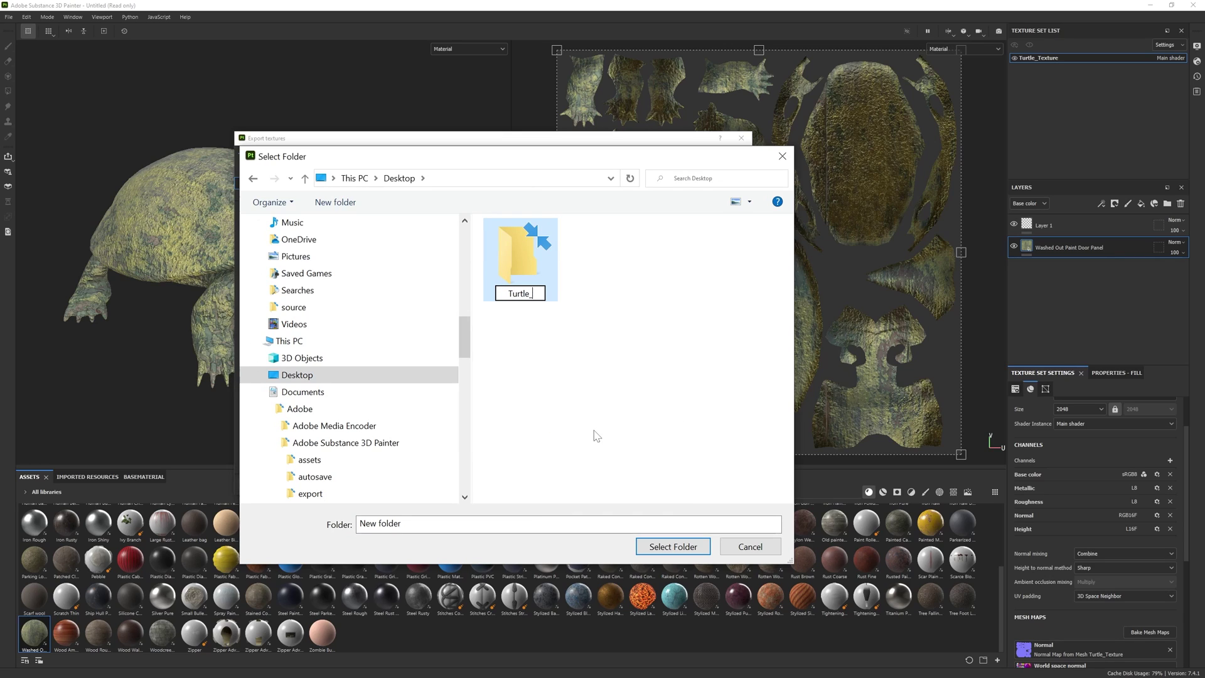
{"action": "type", "text": "Textures"}
{"action": "key", "text": "Return"}
{"action": "left_click", "coordinate": [673, 546]}
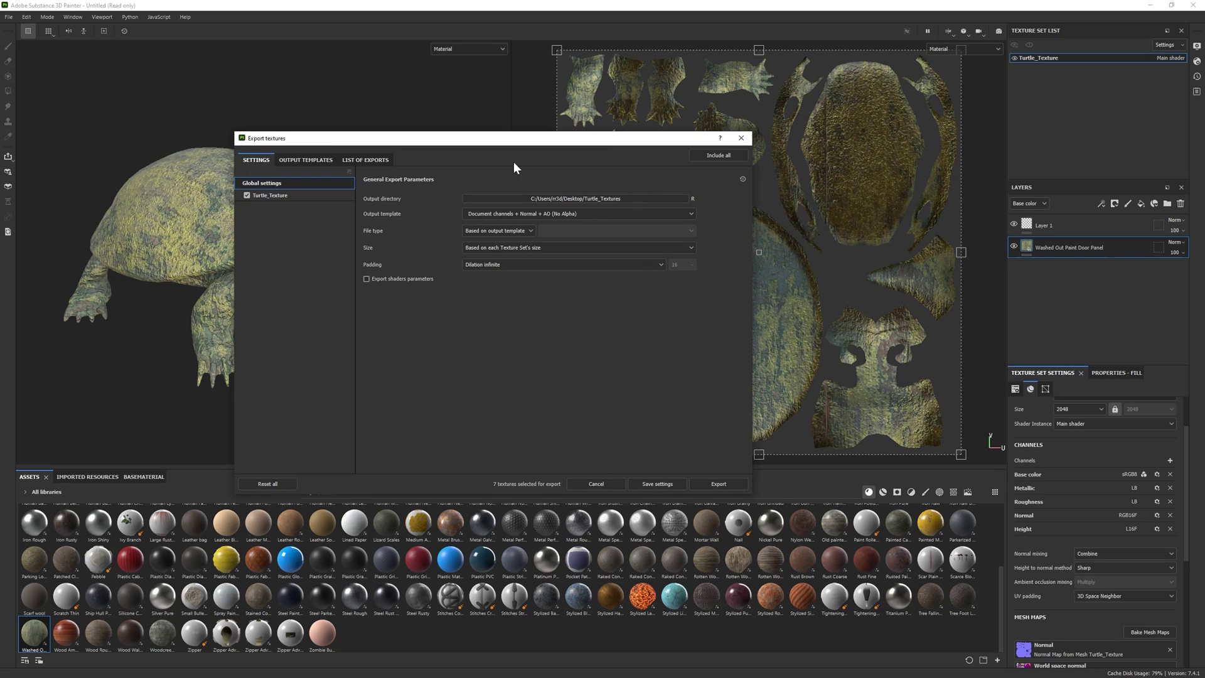
- Choose Arnold (AiStandard) as the export output template, selecting six textures
{"action": "left_click", "coordinate": [545, 213]}
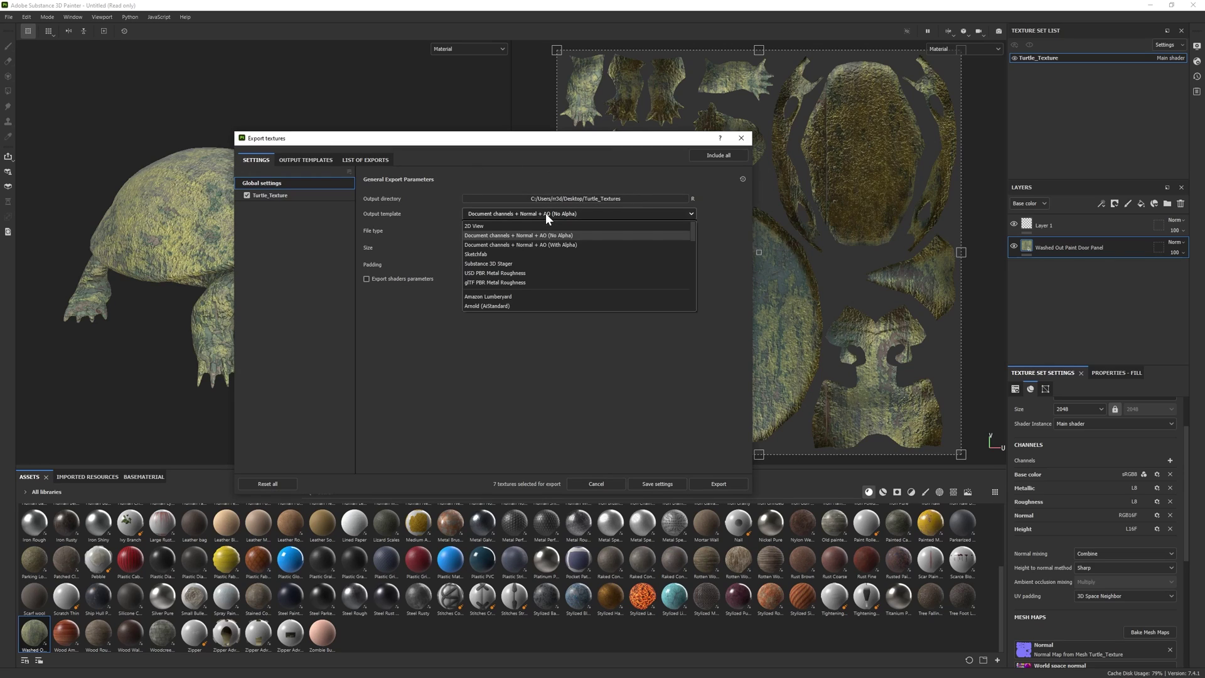
{"action": "scroll", "coordinate": [505, 254], "scroll_direction": "down", "scroll_amount": 1}
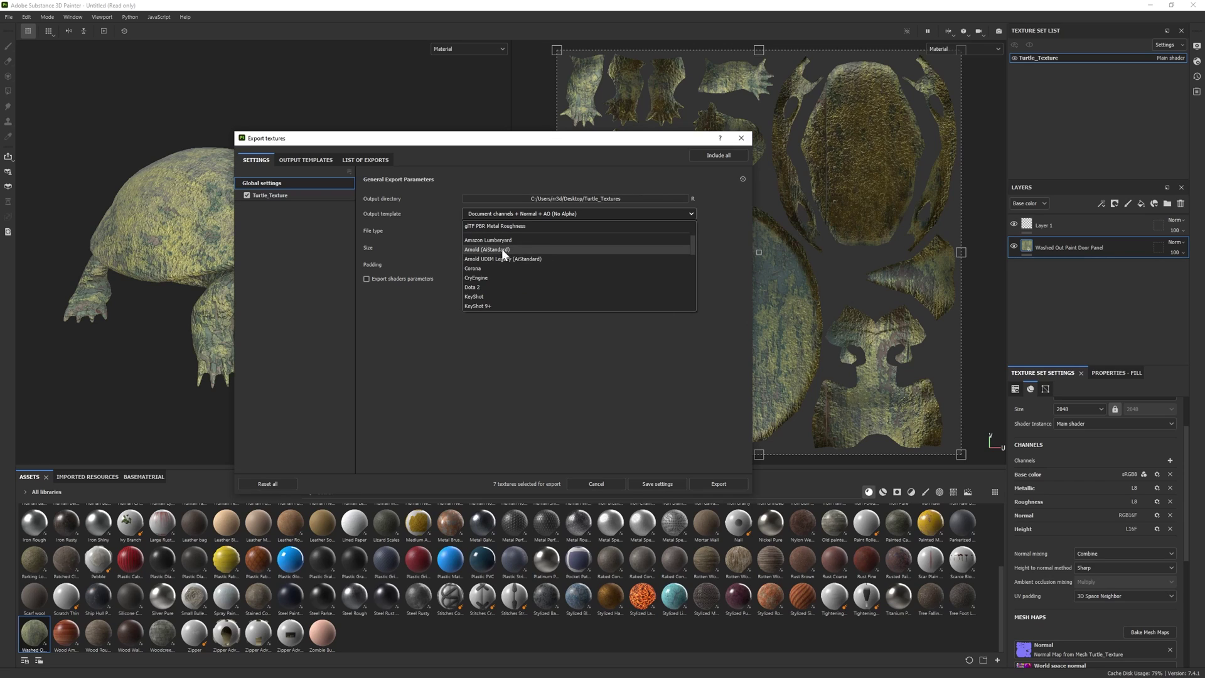
{"action": "left_click", "coordinate": [511, 249]}
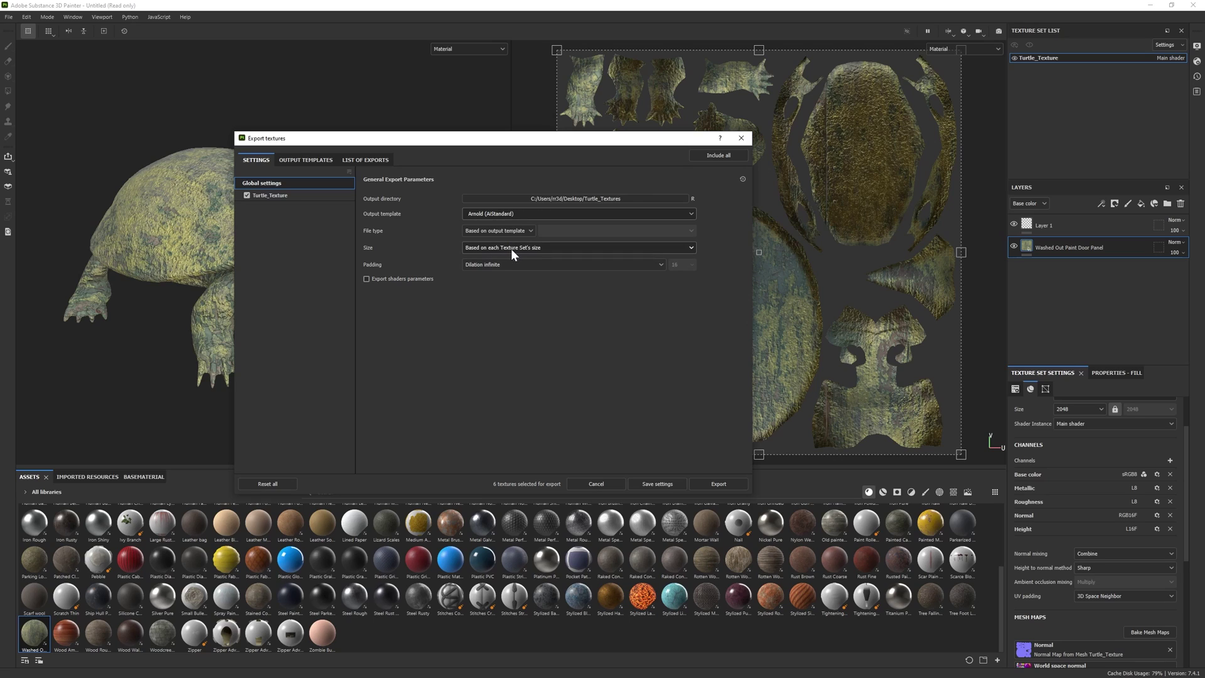
{"action": "left_click", "coordinate": [495, 213]}
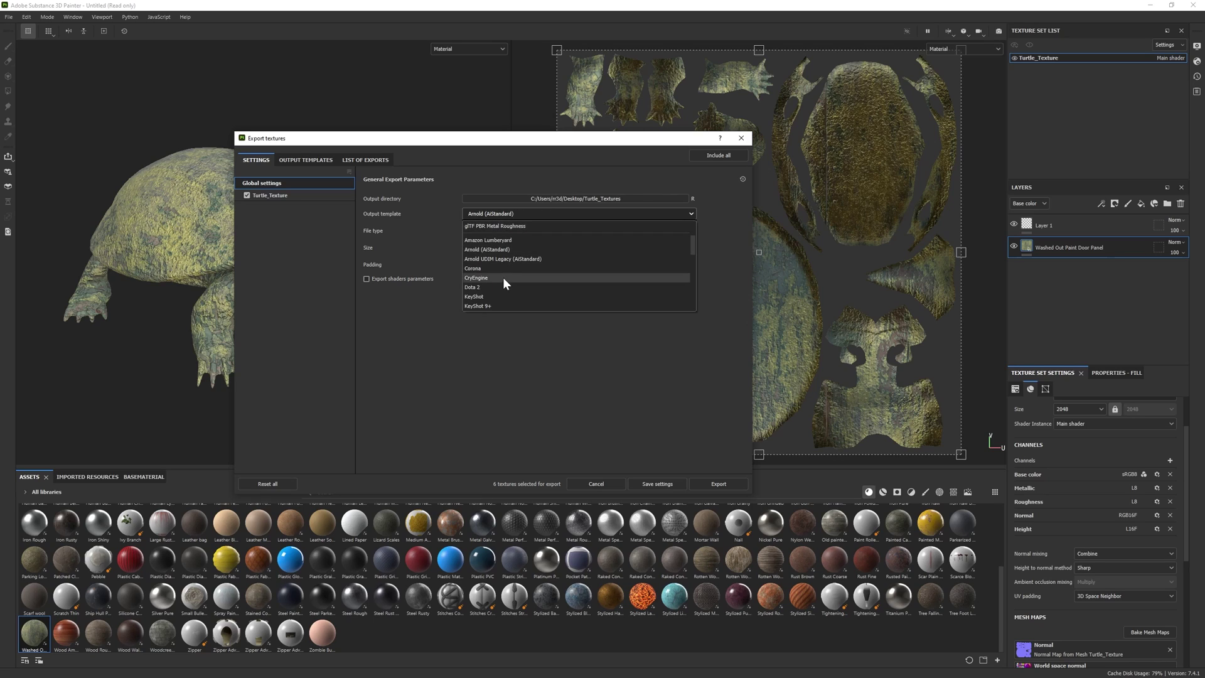
{"action": "scroll", "coordinate": [503, 276], "scroll_direction": "down", "scroll_amount": 5}
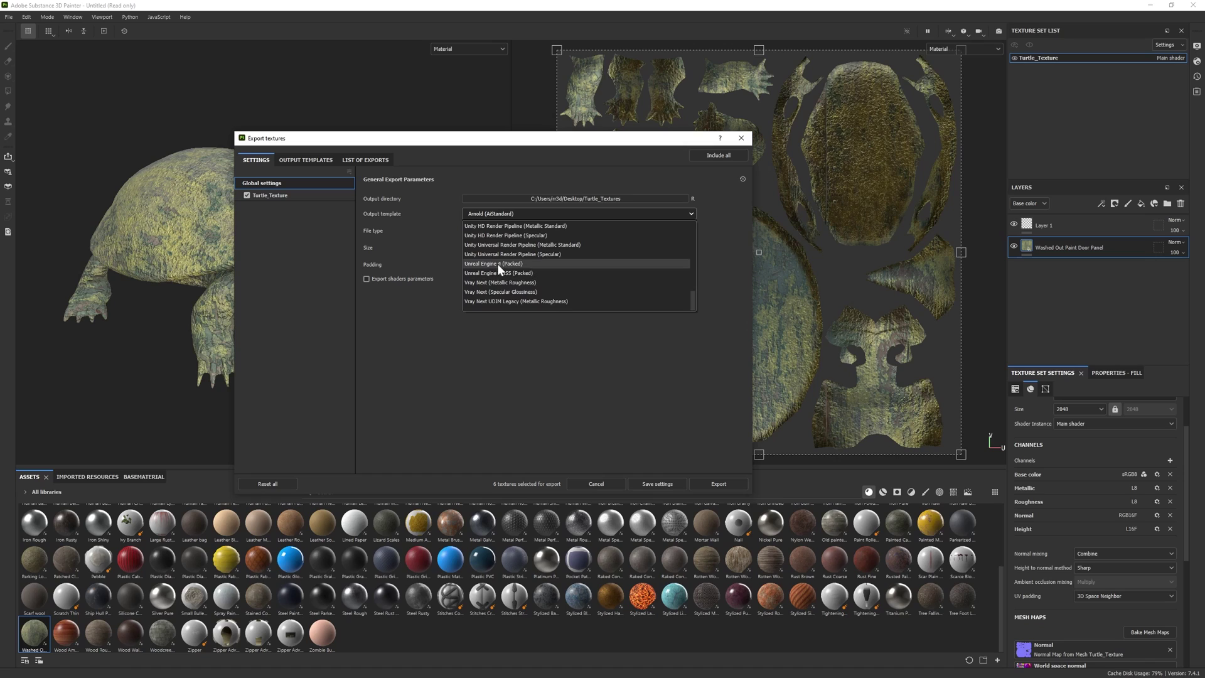
{"action": "scroll", "coordinate": [499, 264], "scroll_direction": "up", "scroll_amount": 7}
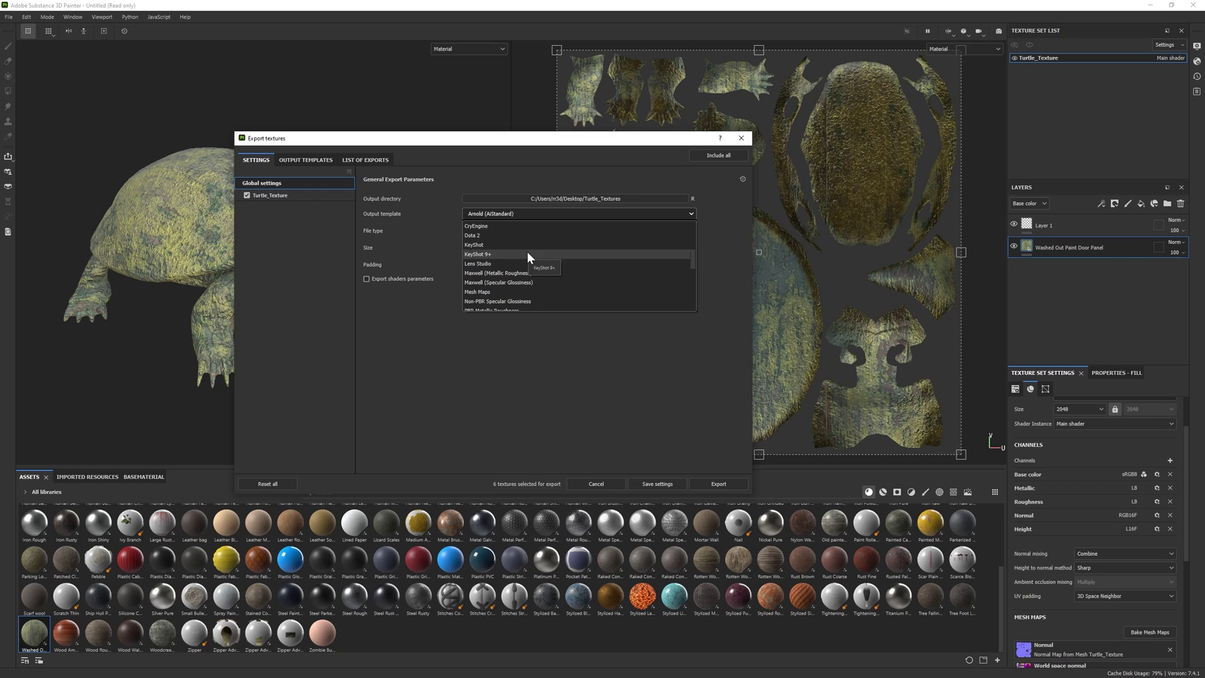
{"action": "scroll", "coordinate": [496, 239], "scroll_direction": "up", "scroll_amount": 5}
- Review the Arnold (AiStandard), Unity HD Render Pipeline and Unreal Engine 4 SSS (Packed) template maps, then return to general export settings
{"action": "left_click", "coordinate": [300, 188]}
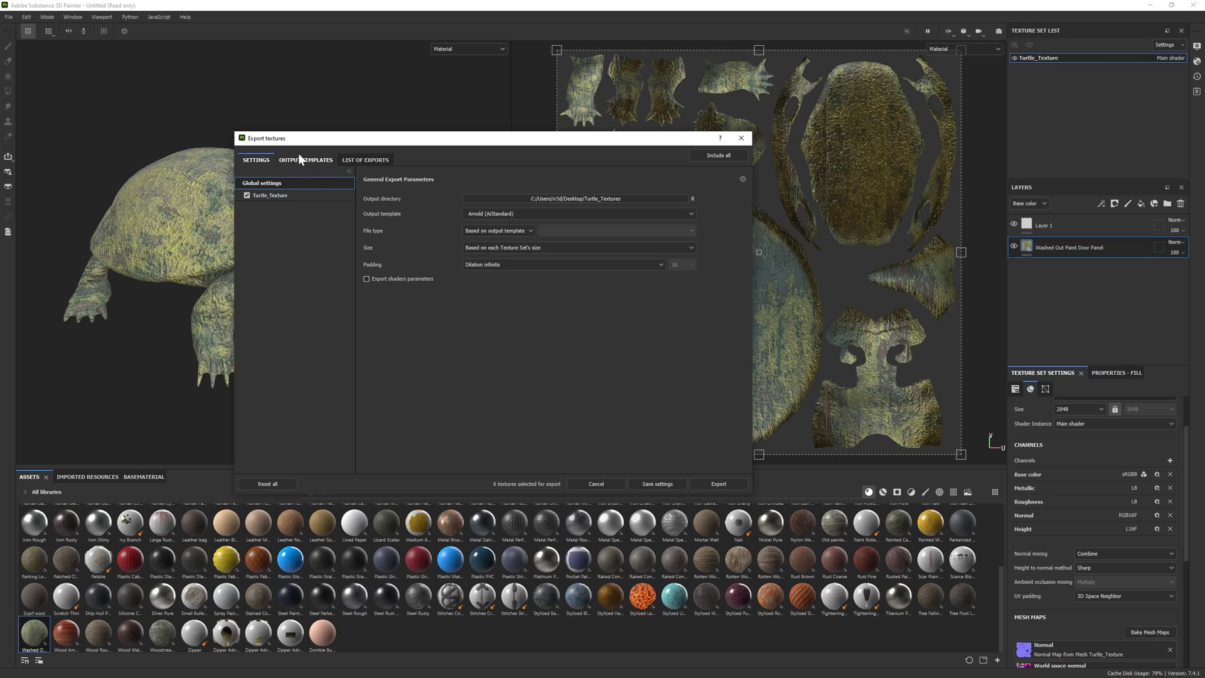
{"action": "left_click", "coordinate": [303, 161]}
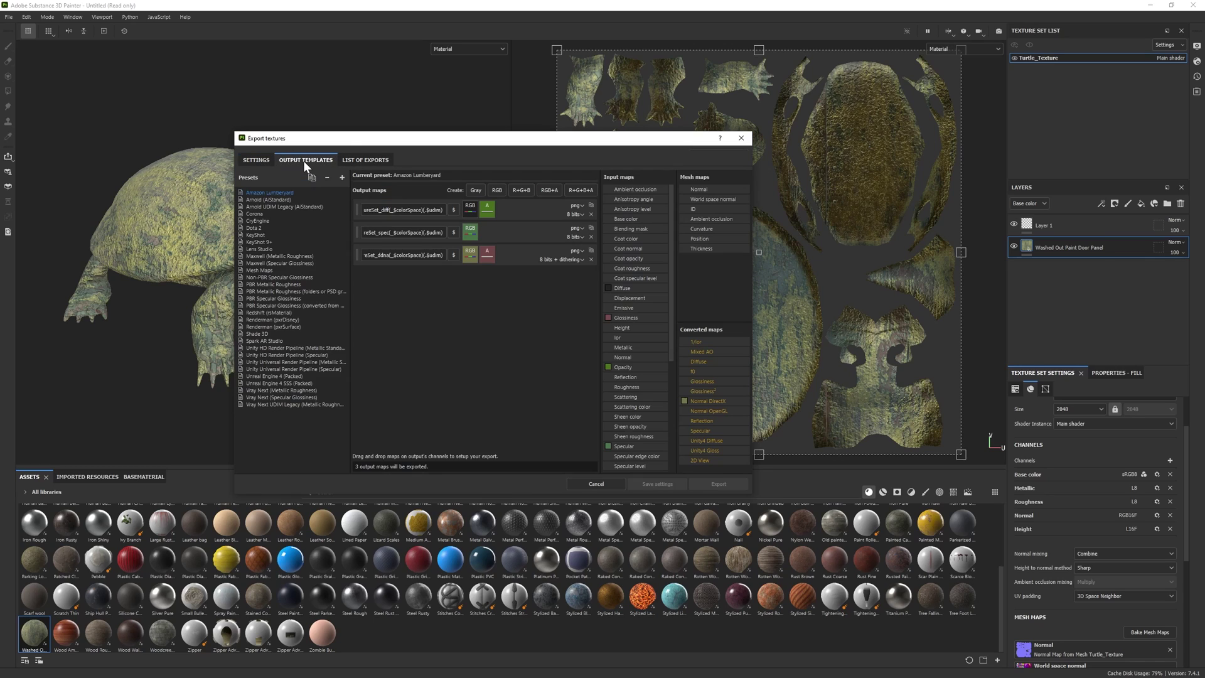
{"action": "left_click", "coordinate": [258, 199]}
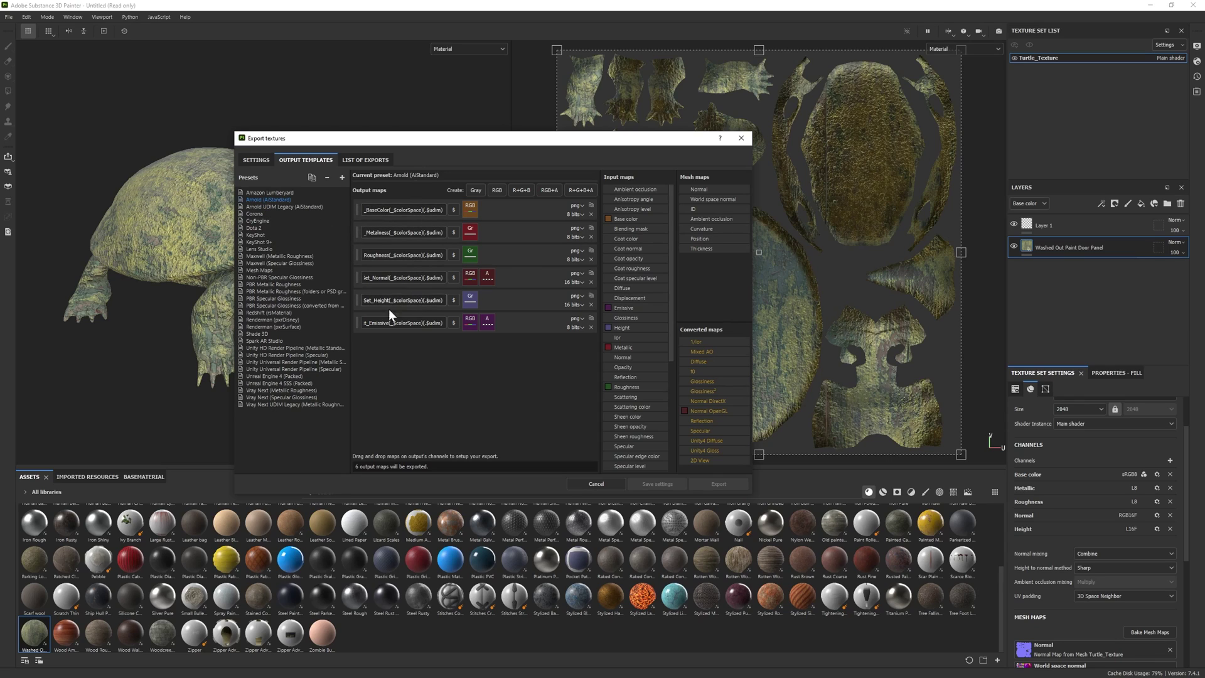
{"action": "left_click", "coordinate": [269, 349]}
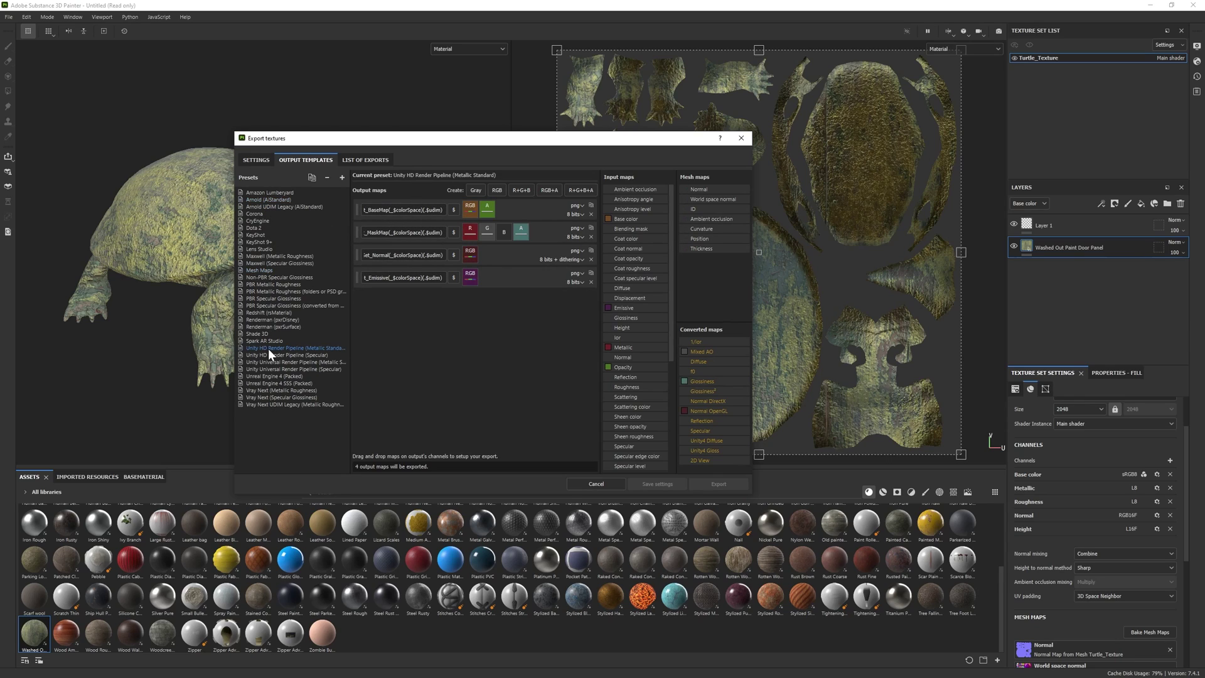
{"action": "left_click", "coordinate": [266, 383]}
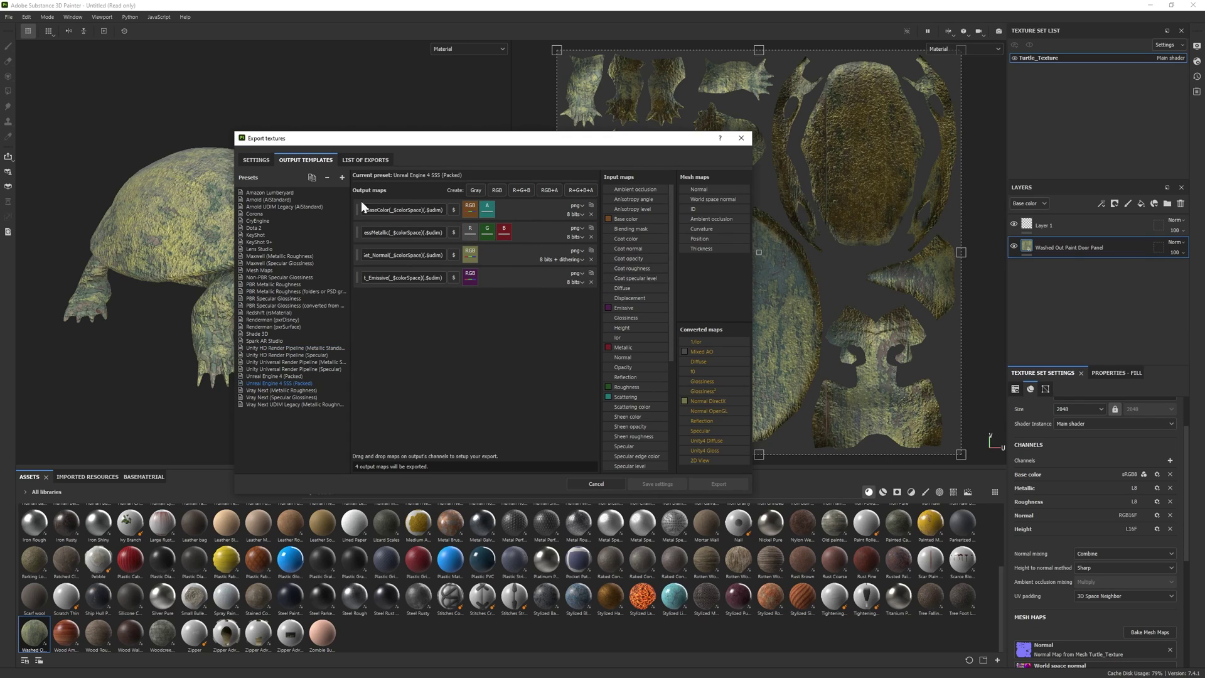
{"action": "left_click", "coordinate": [256, 161]}
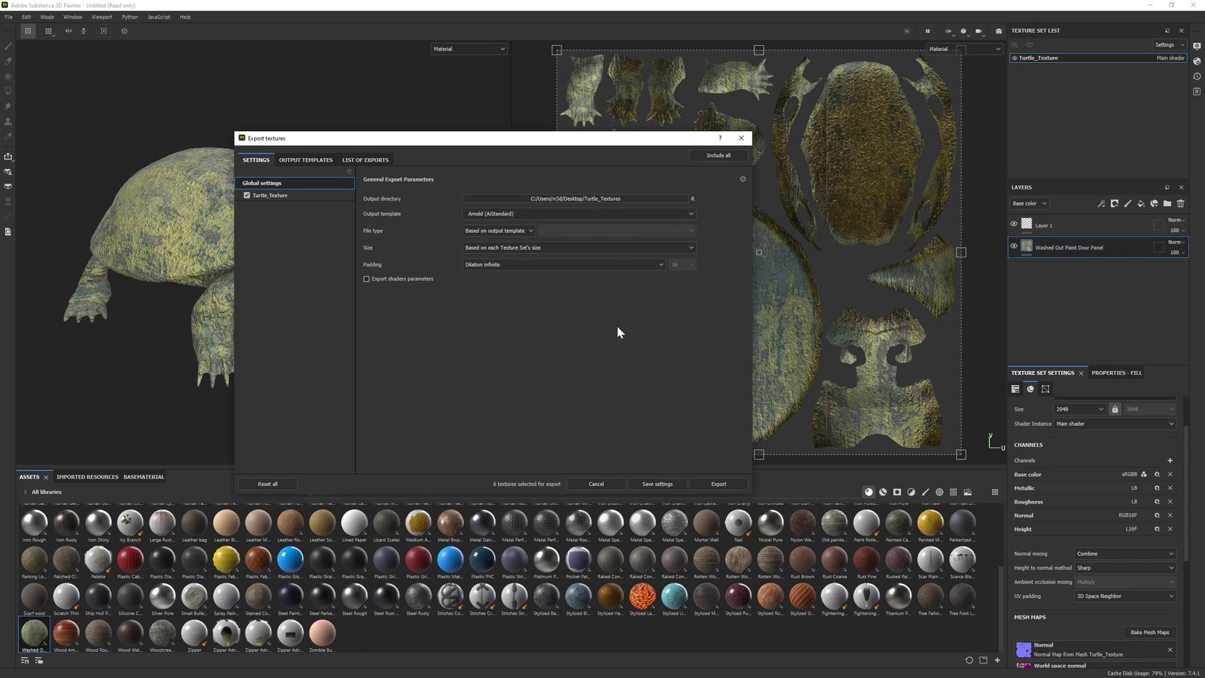
- Keep the template file type and per-texture-set size, export the textures, and close the export window
{"action": "left_click", "coordinate": [495, 230]}
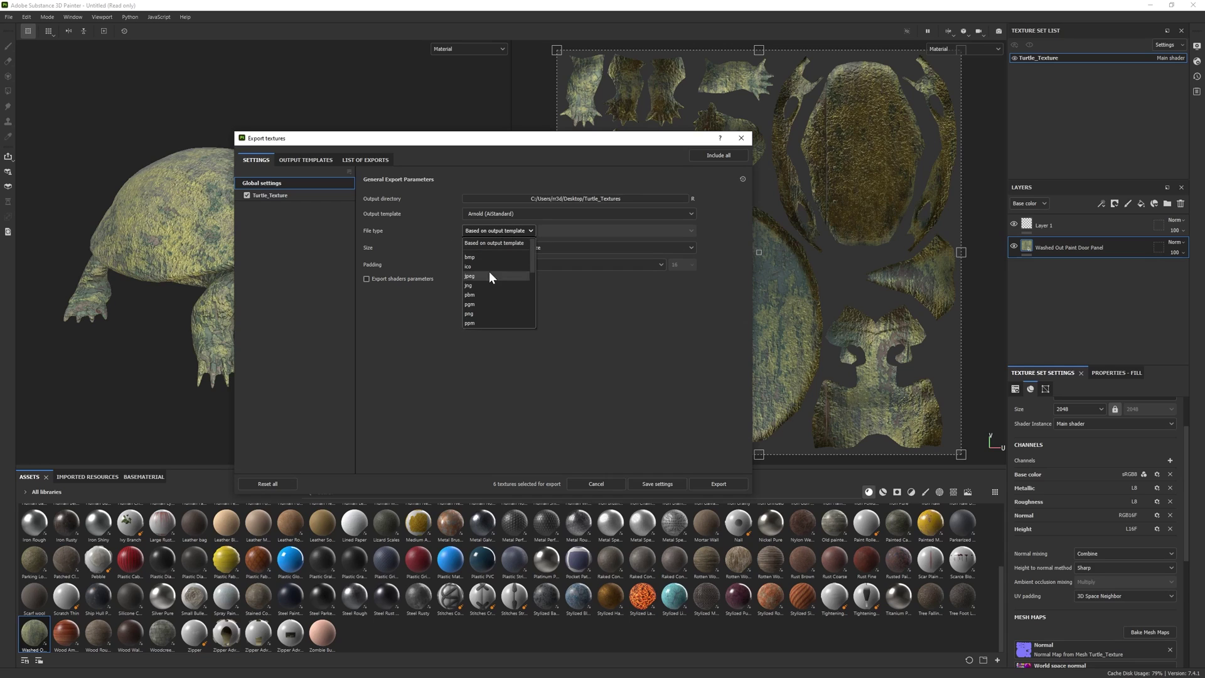
{"action": "left_click", "coordinate": [475, 243]}
{"action": "left_click", "coordinate": [499, 246]}
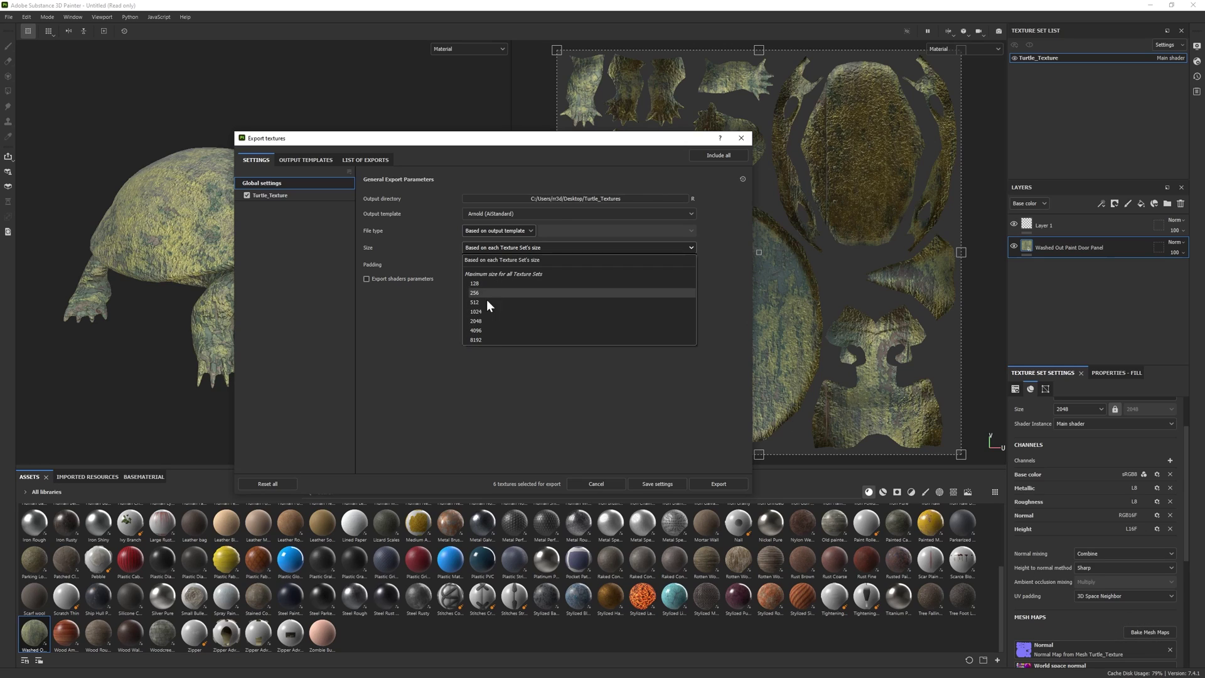
{"action": "left_click", "coordinate": [416, 388]}
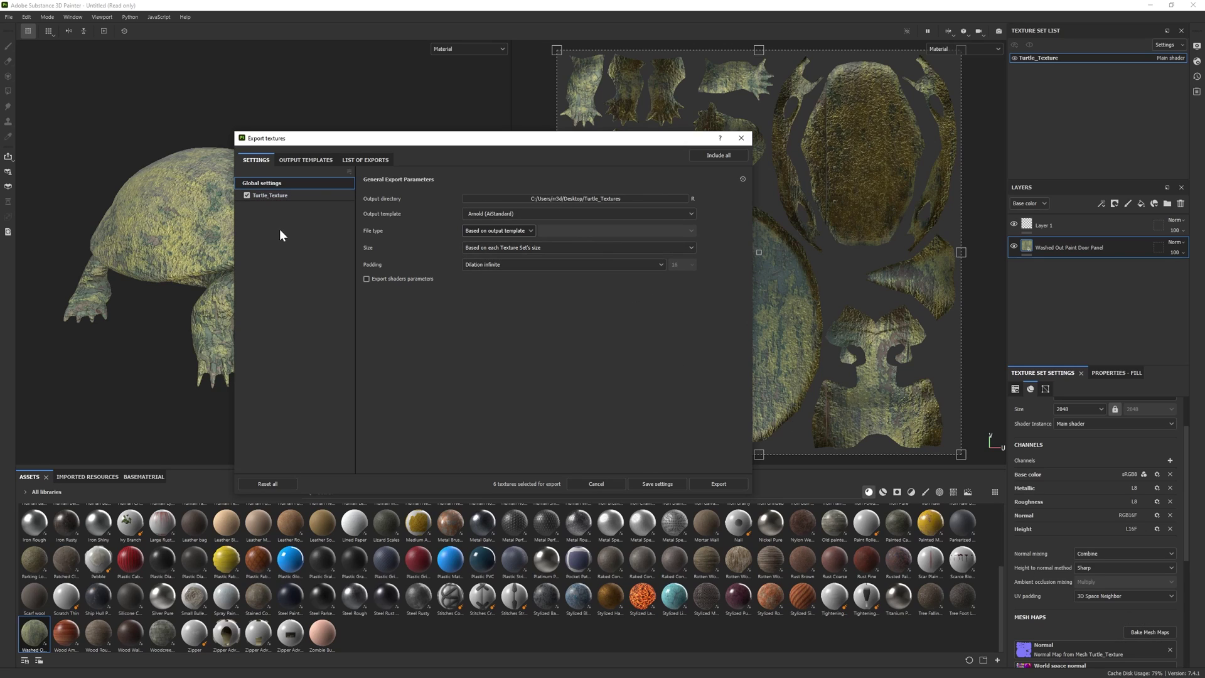
{"action": "left_click", "coordinate": [719, 484]}
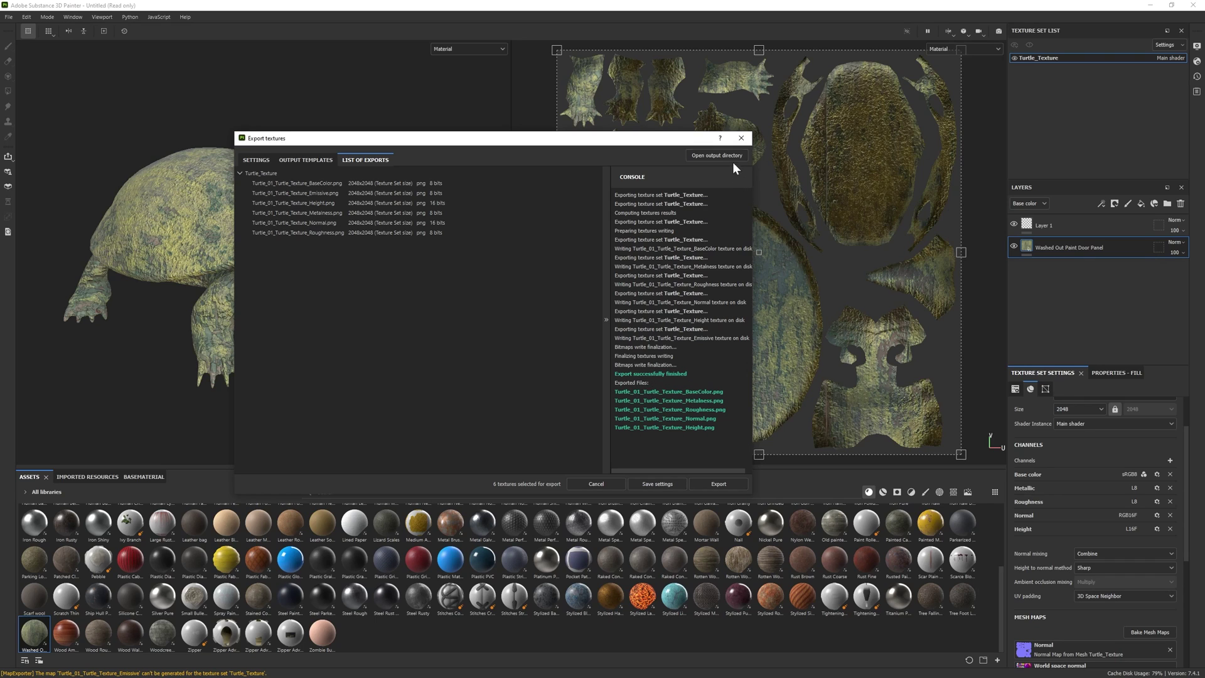
{"action": "left_click", "coordinate": [741, 139]}
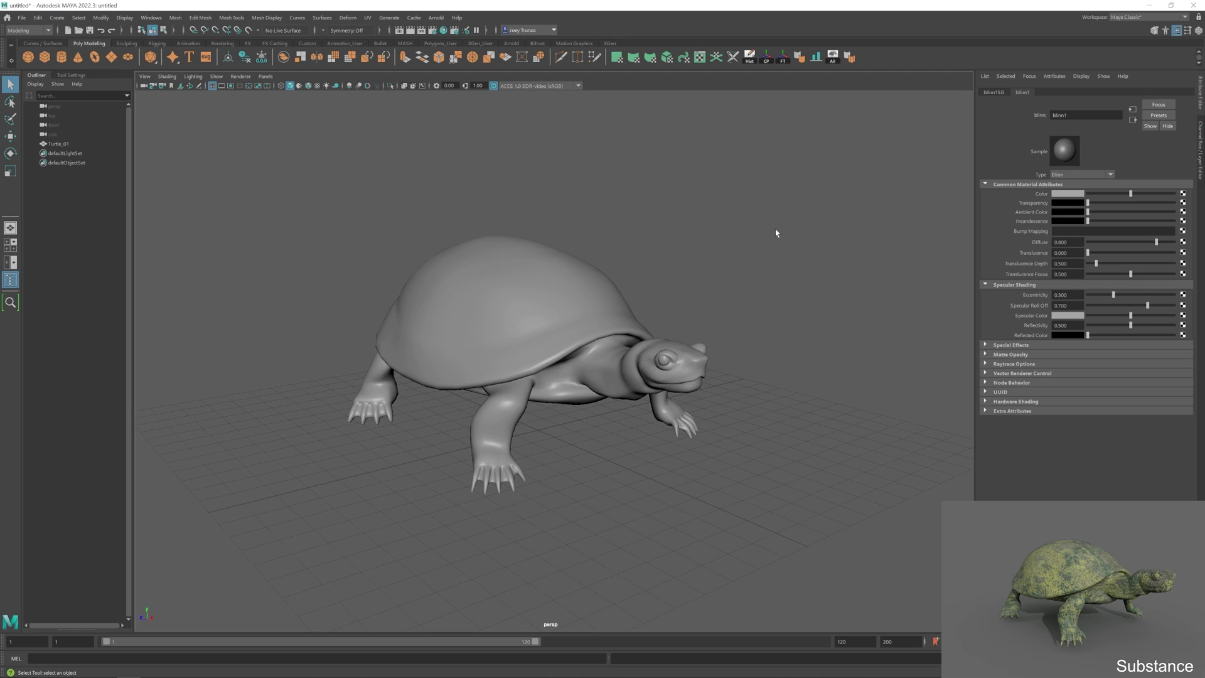
- Assign a new Arnold aiStandardSurface material to the turtle, then deselect it
{"action": "left_click", "coordinate": [534, 299]}
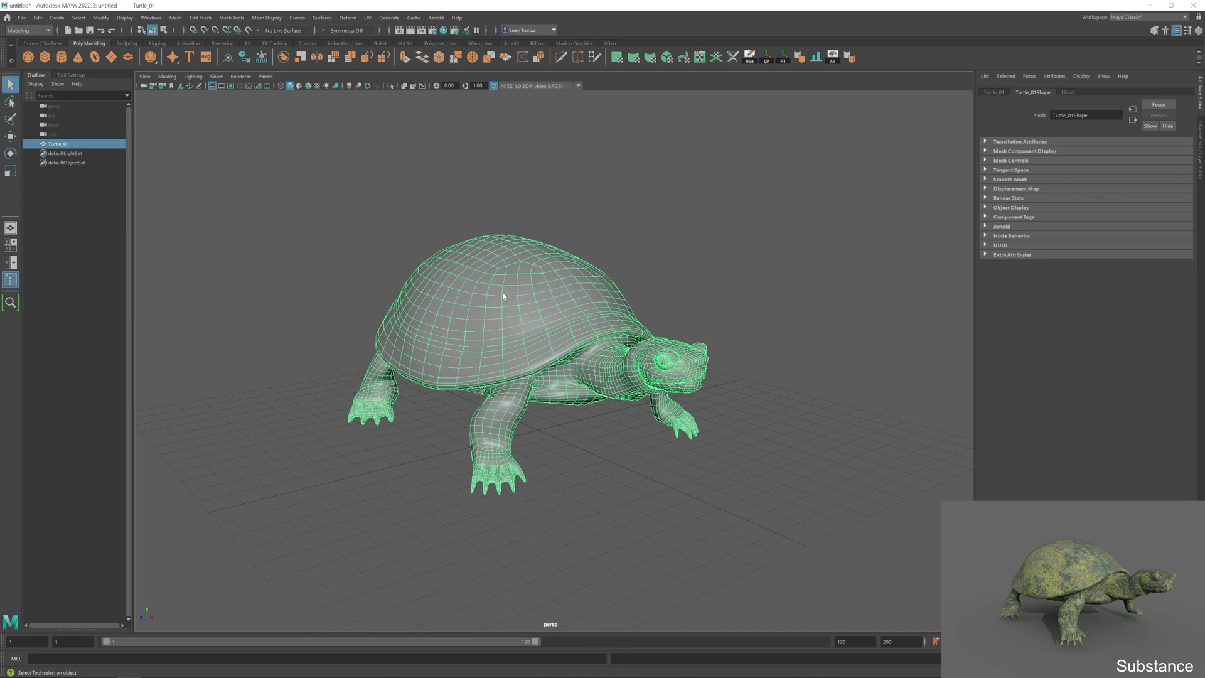
{"action": "right_click_drag", "start_coordinate": [503, 296], "coordinate": [508, 538]}
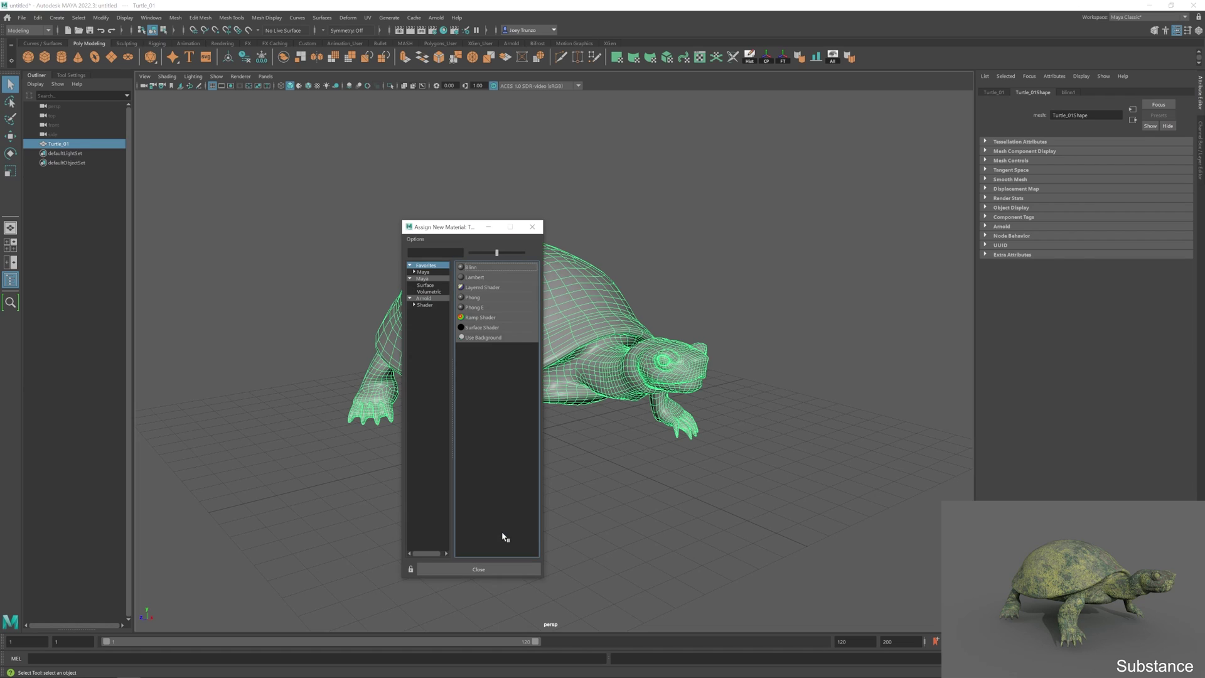
{"action": "left_click", "coordinate": [431, 299]}
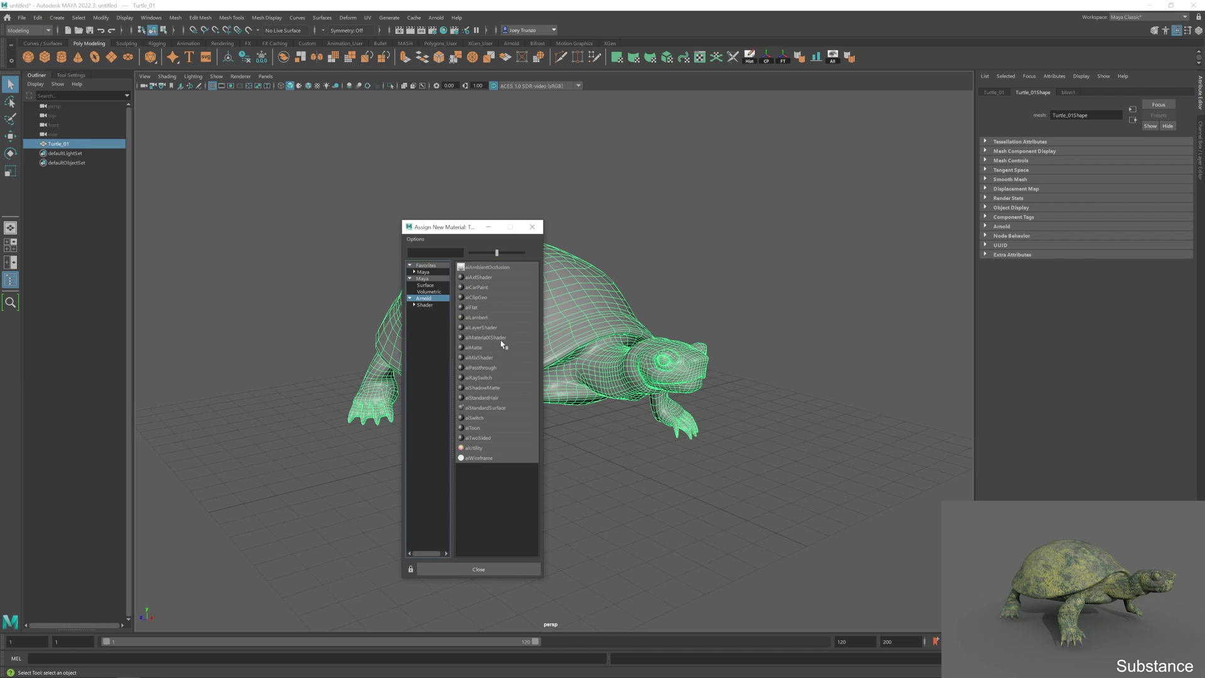
{"action": "left_click", "coordinate": [482, 409]}
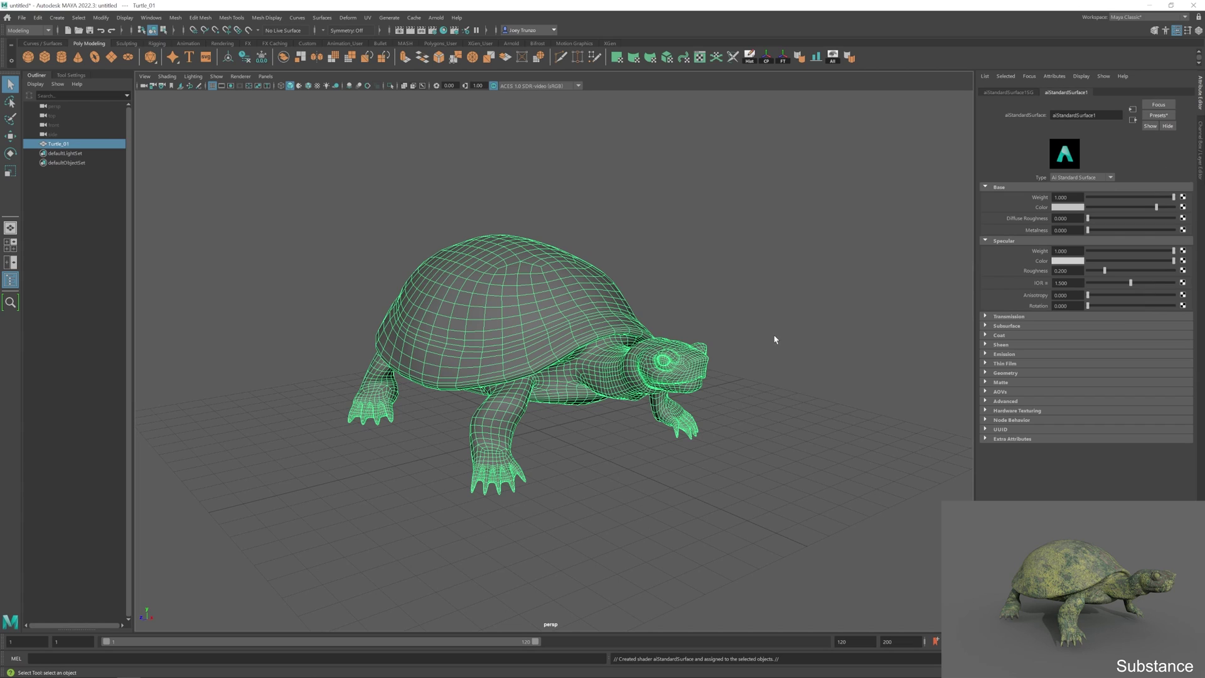
{"action": "left_click", "coordinate": [495, 384]}
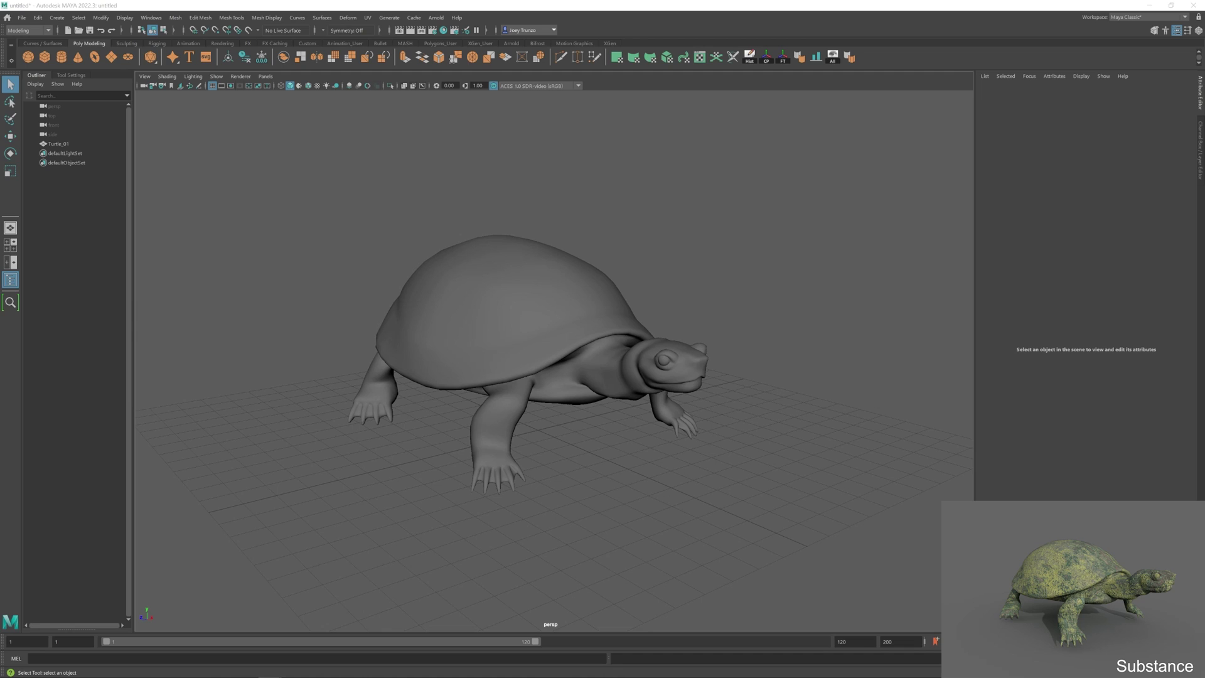
- Switch to the Desktop Turtle_Textures folder and check the exported PNG maps, including the Height map
{"action": "key", "text": "alt+Tab"}
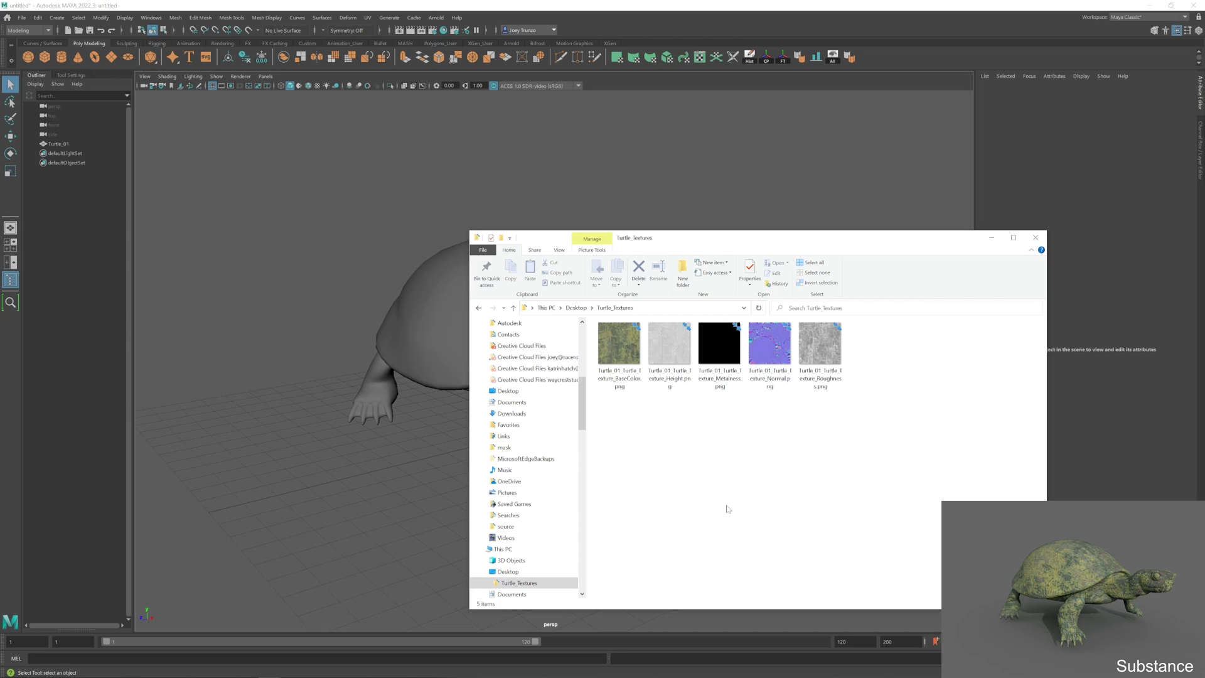
{"action": "left_click_drag", "start_coordinate": [675, 242], "coordinate": [807, 195]}
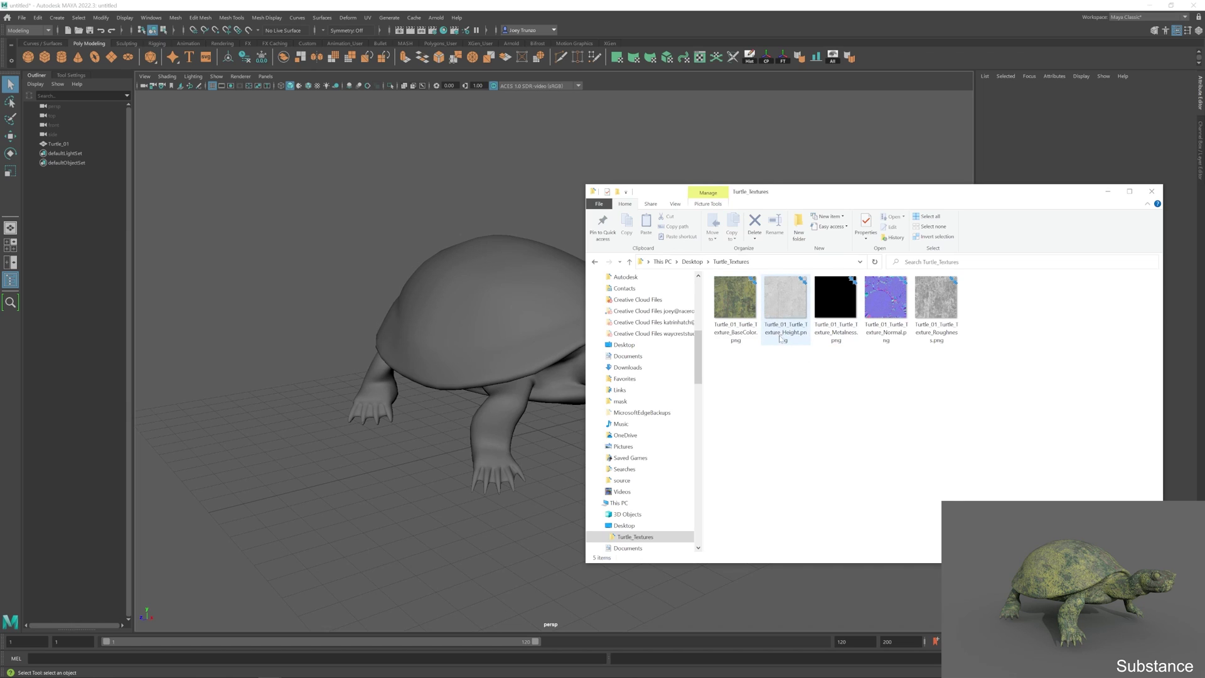
{"action": "mouse_move", "coordinate": [780, 341]}
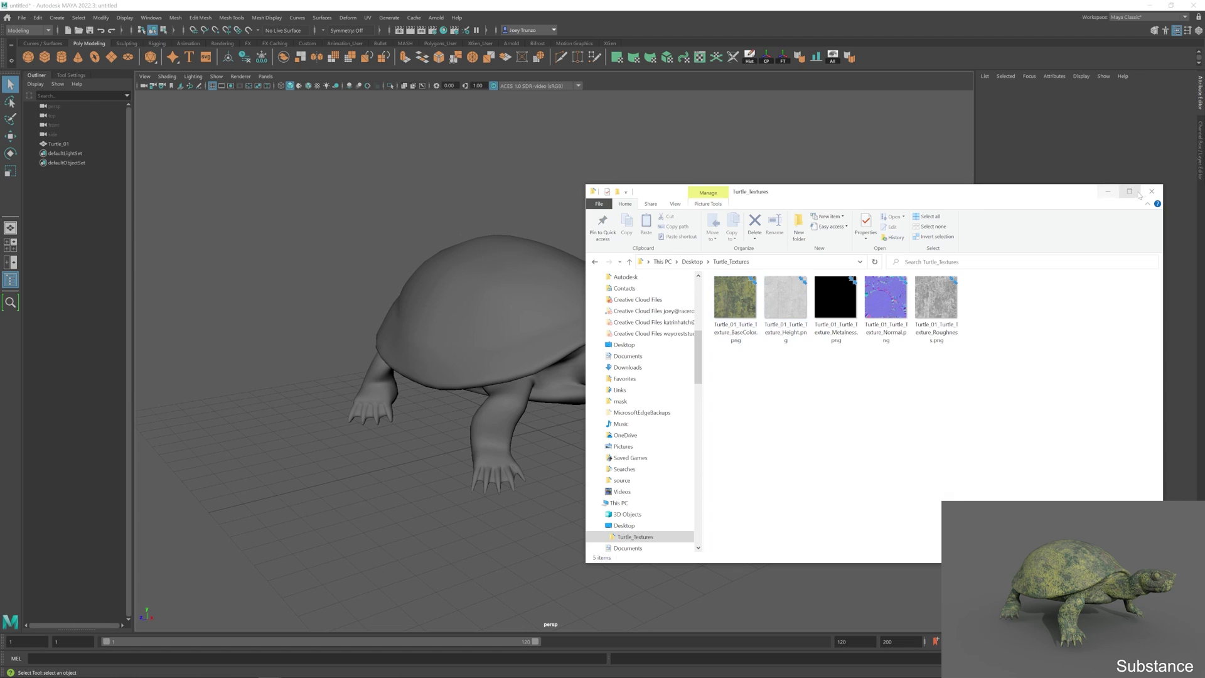
- Close the folder window, select the turtle, and rename aiStandardSurface1 to Turtle_Texture
{"action": "left_click", "coordinate": [1152, 190]}
{"action": "left_click", "coordinate": [511, 325]}
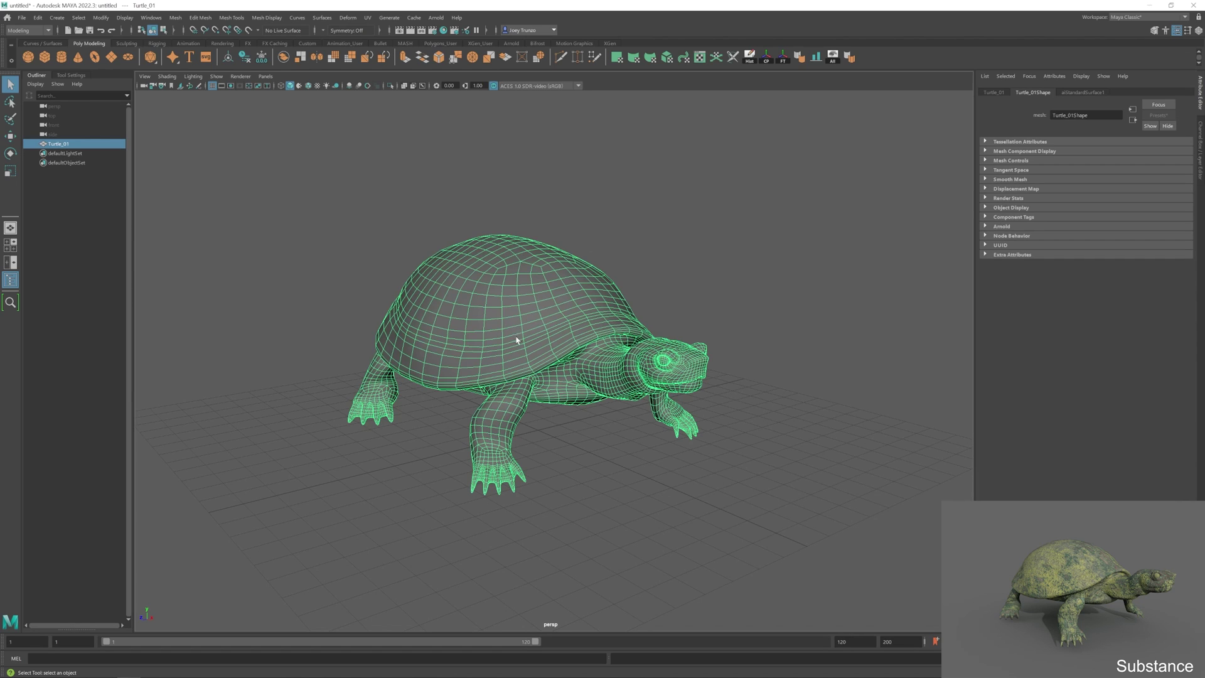
{"action": "left_click", "coordinate": [1084, 93]}
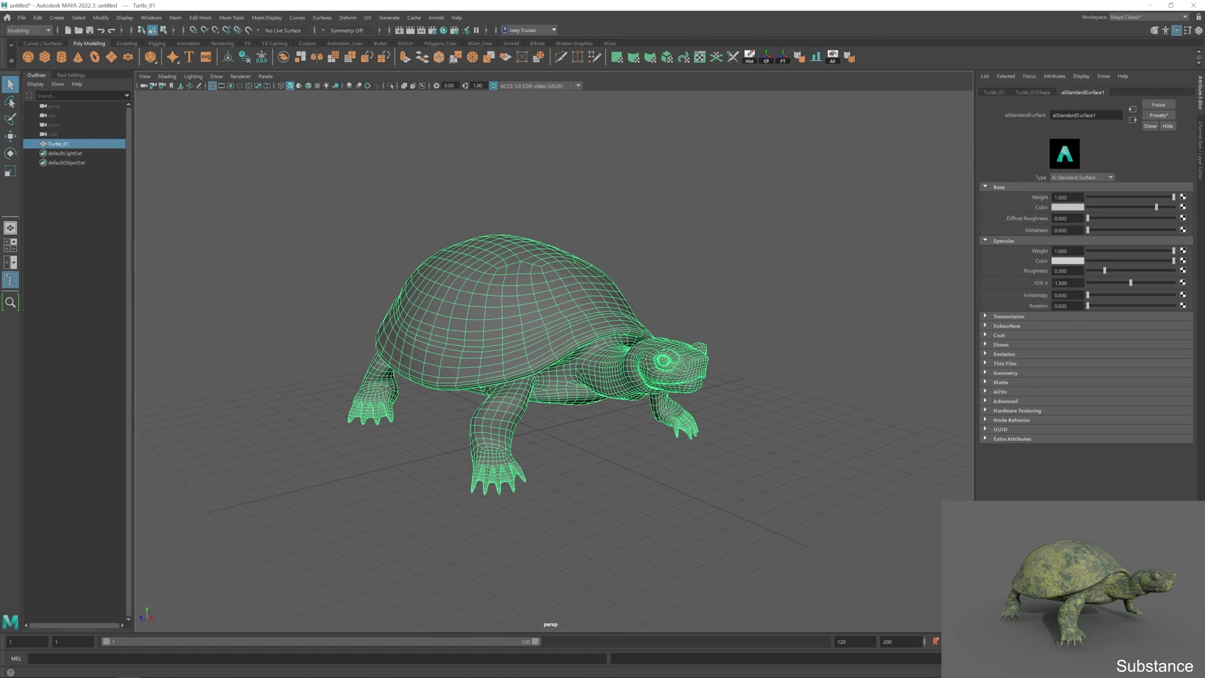
{"action": "left_click", "coordinate": [1074, 115]}
{"action": "type", "text": "Turtle_Texture"}
{"action": "key", "text": "Return"}
- Connect a file node loading Turtle_01_Turtle_Texture_BaseColor.png to the material's base colour
{"action": "left_click", "coordinate": [1183, 209]}
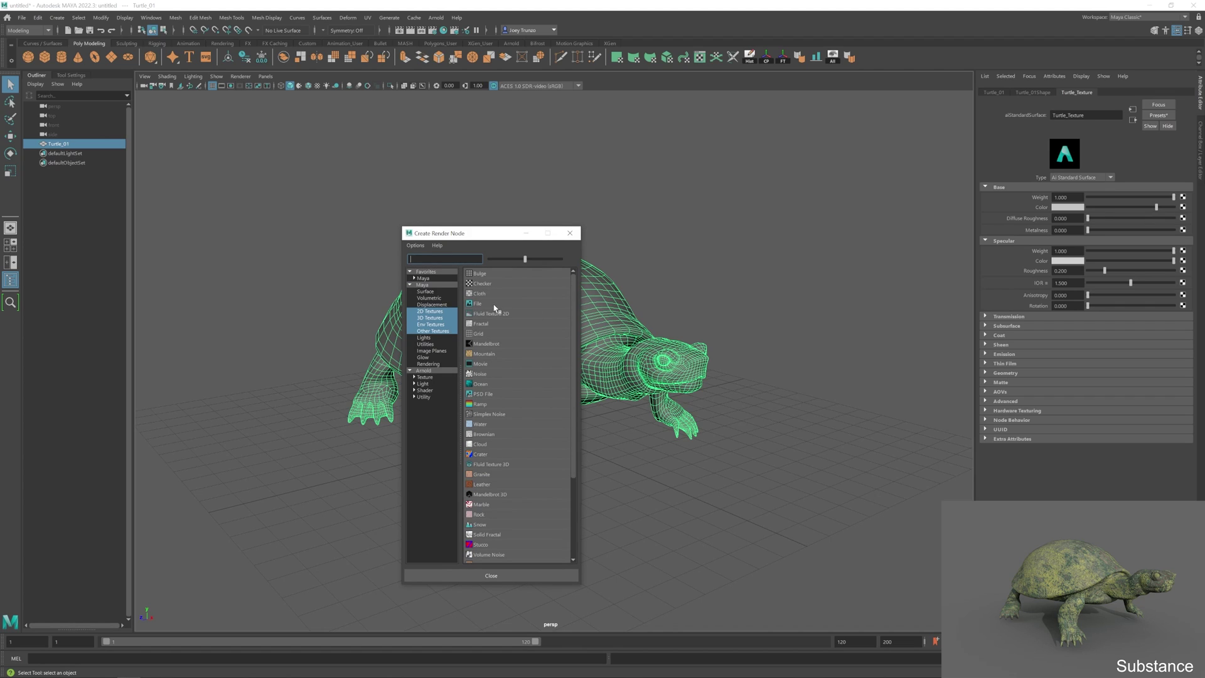
{"action": "left_click", "coordinate": [494, 305]}
{"action": "left_click", "coordinate": [1184, 217]}
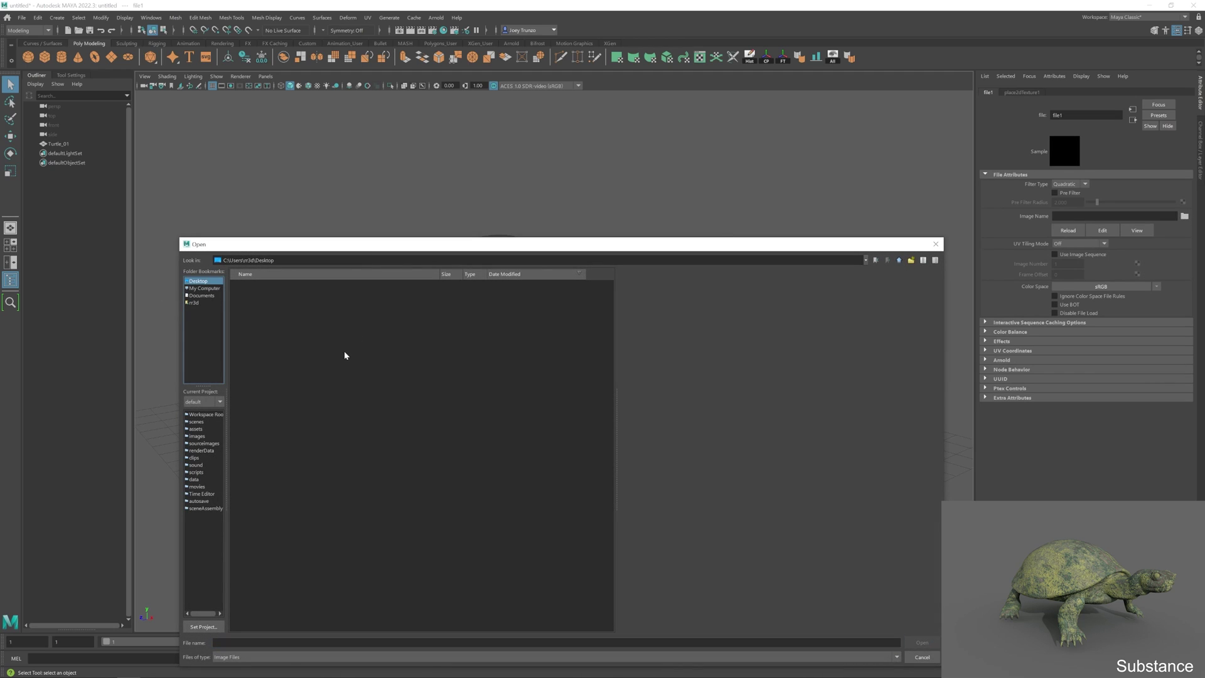
{"action": "double_click", "coordinate": [262, 285]}
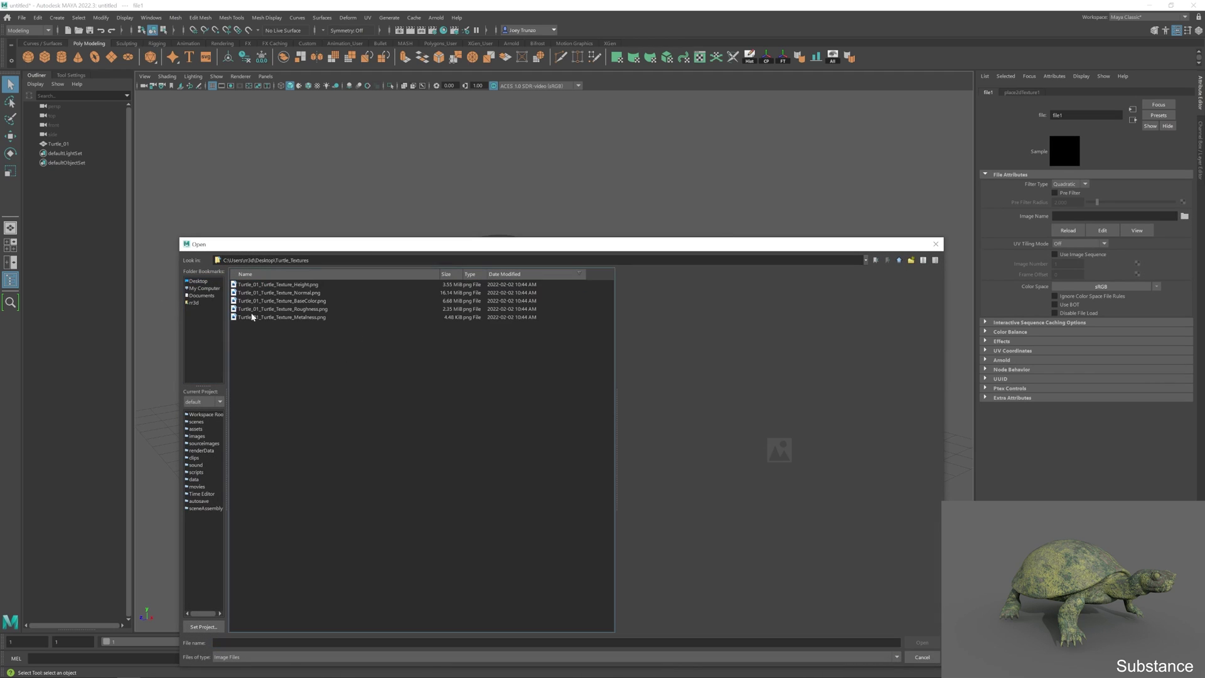
{"action": "left_click", "coordinate": [316, 302]}
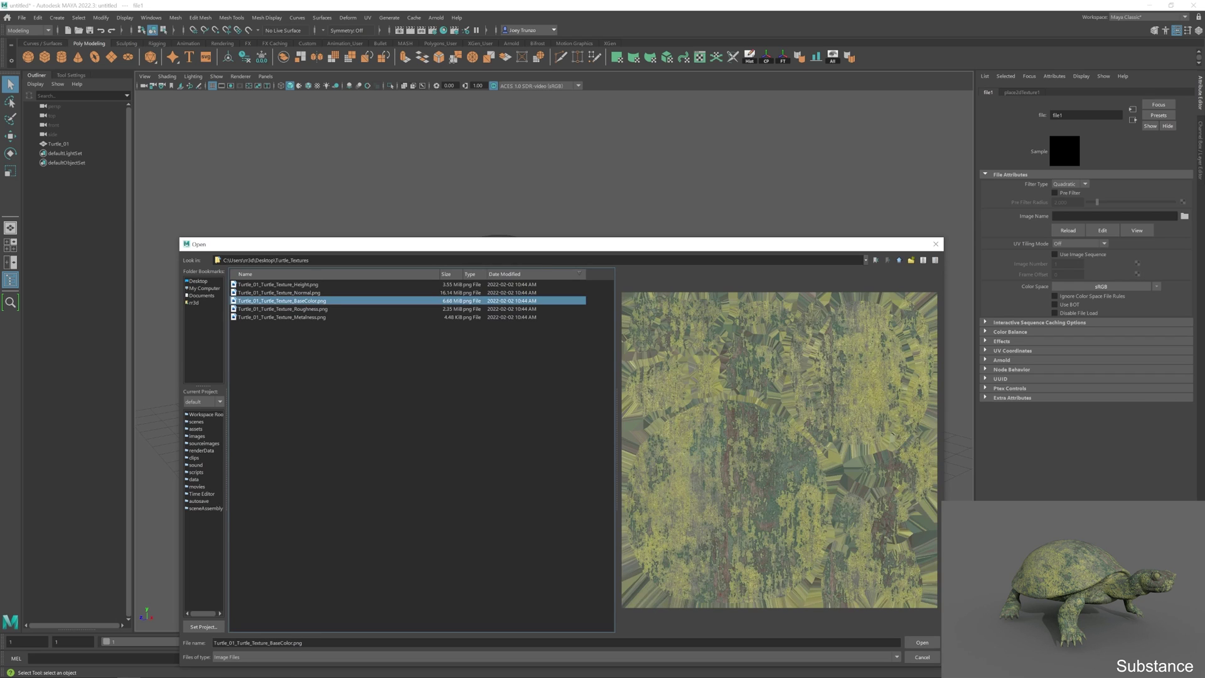
{"action": "left_click", "coordinate": [922, 642]}
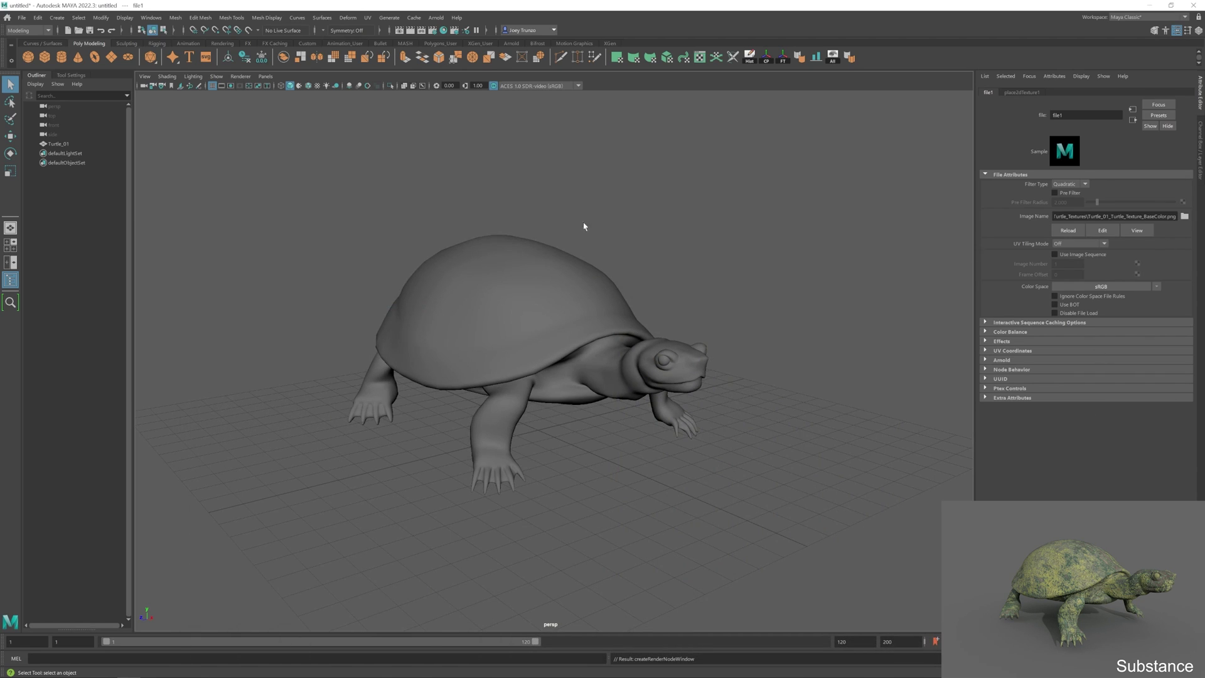
- Turn on textured viewport shading to view the BaseColor texture, then return to Turtle_Texture's settings
{"action": "left_click", "coordinate": [317, 86]}
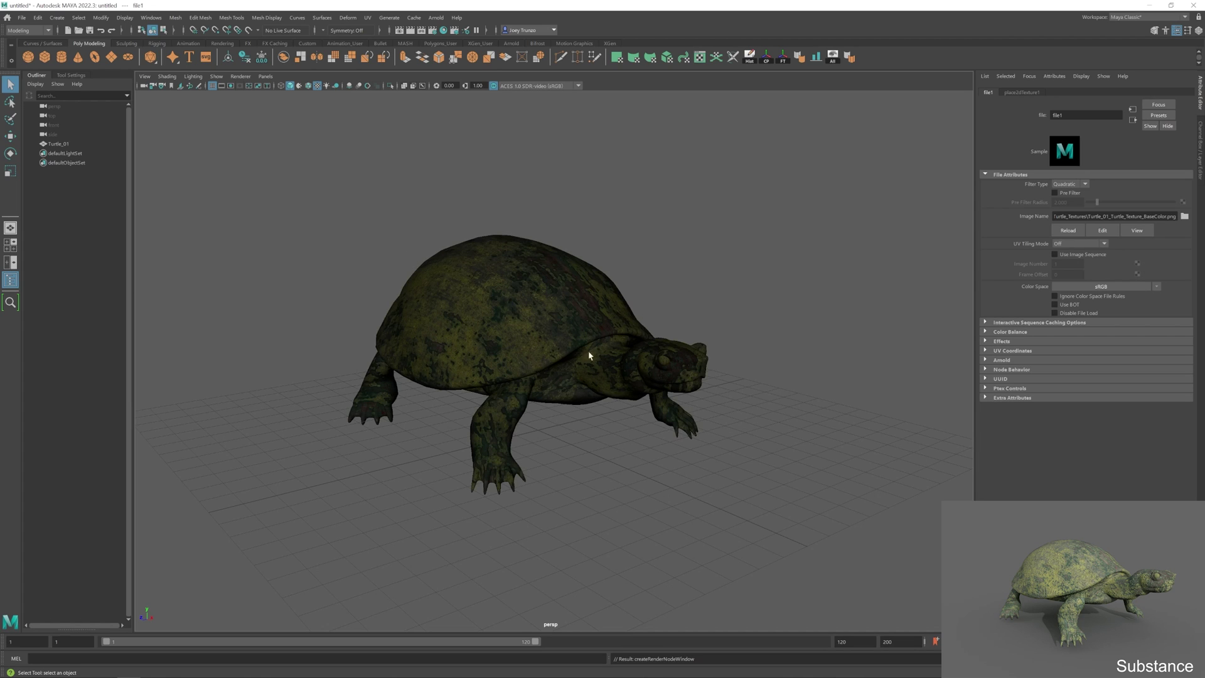
{"action": "left_click_drag", "start_coordinate": [512, 312], "coordinate": [595, 367], "text": "alt"}
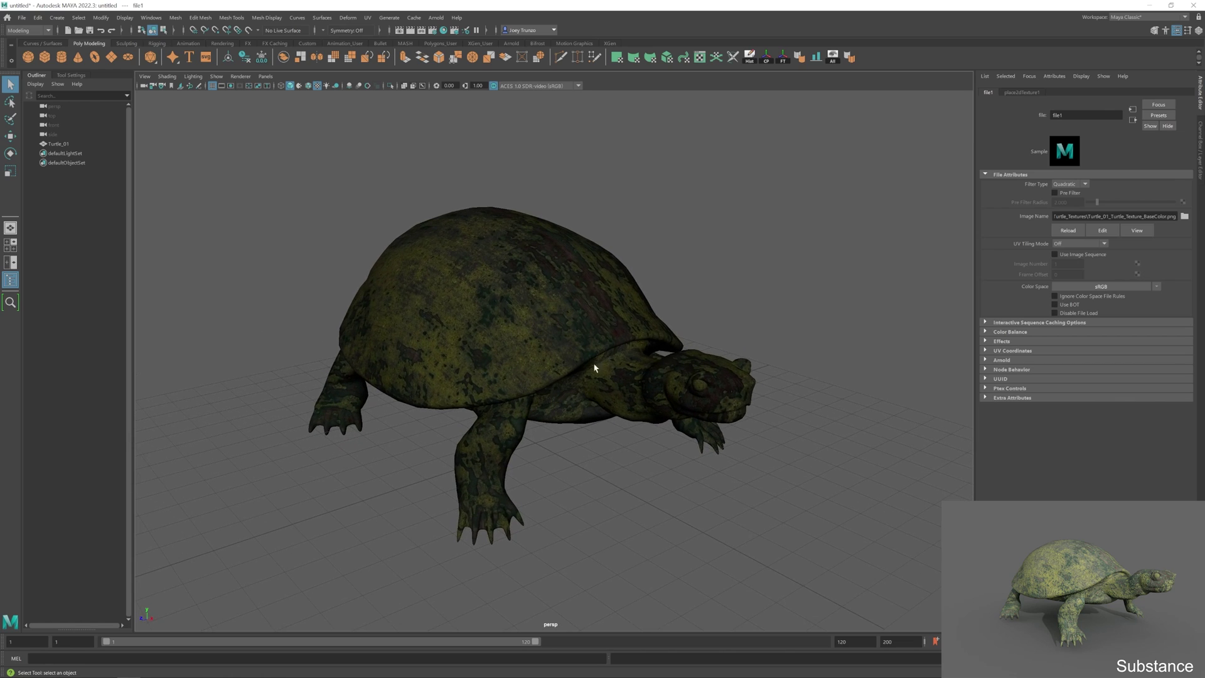
{"action": "left_click", "coordinate": [1134, 121]}
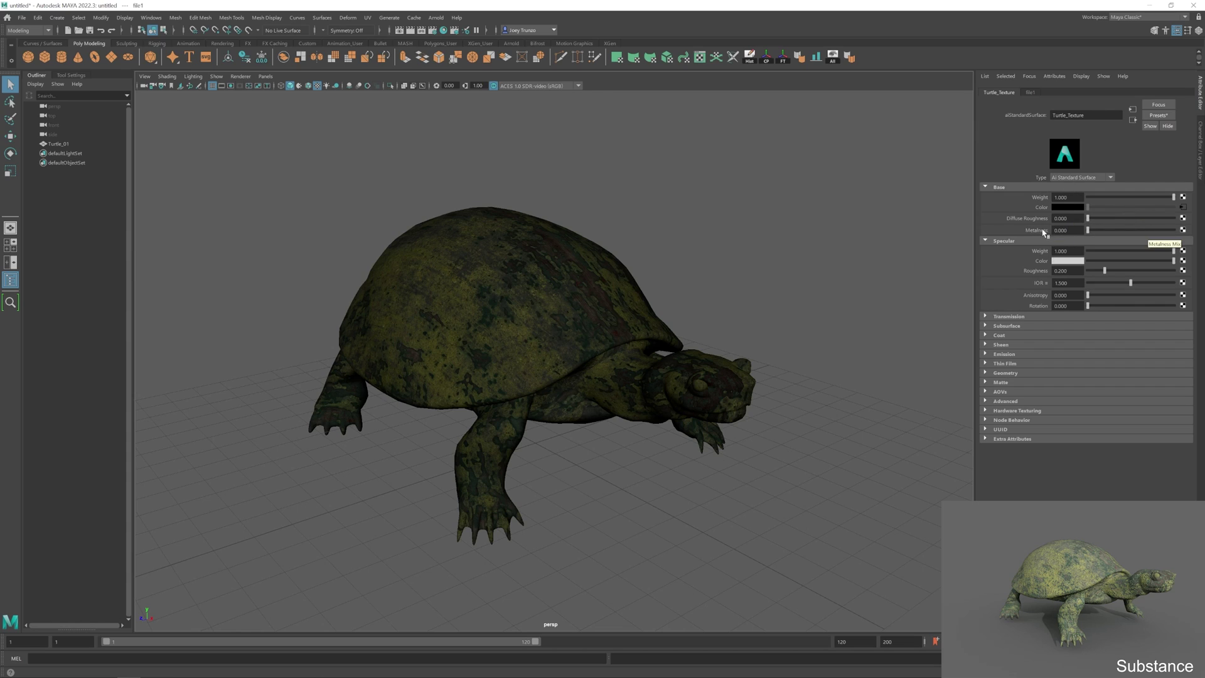
- Connect a file2 texture loading Turtle_01_Turtle_Texture_Metalness.png from Desktop/Turtle_Textures to metalness
{"action": "left_click", "coordinate": [1182, 231]}
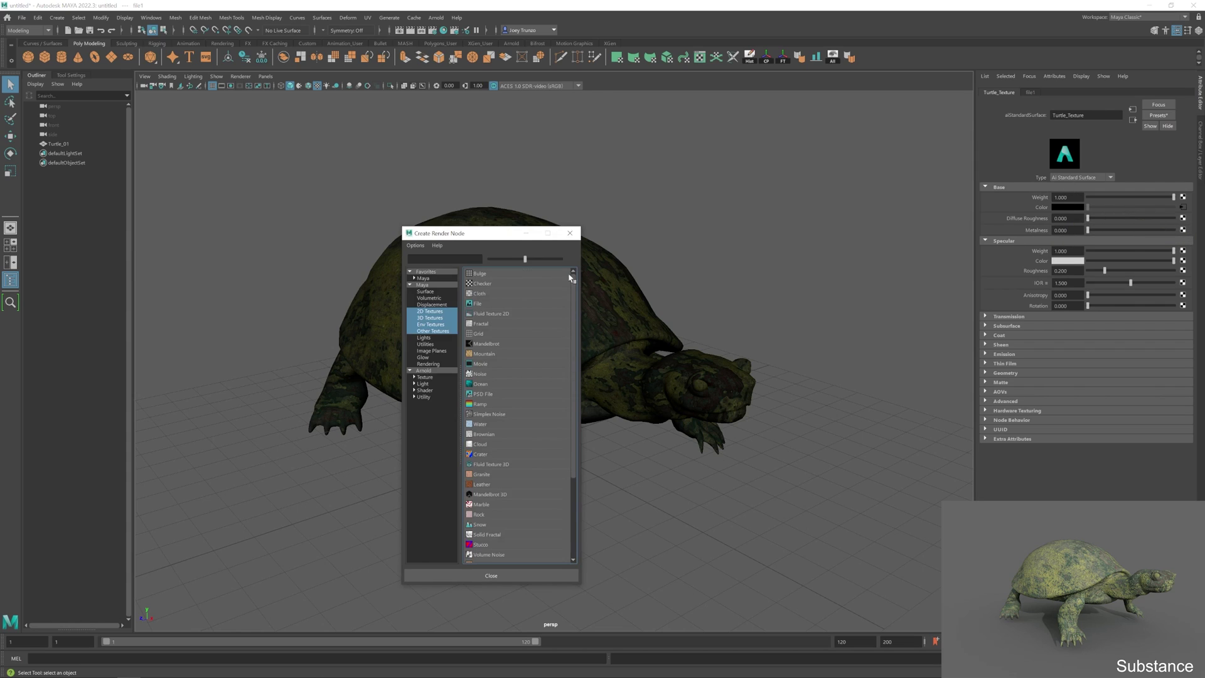
{"action": "left_click", "coordinate": [500, 306]}
{"action": "left_click", "coordinate": [1185, 217]}
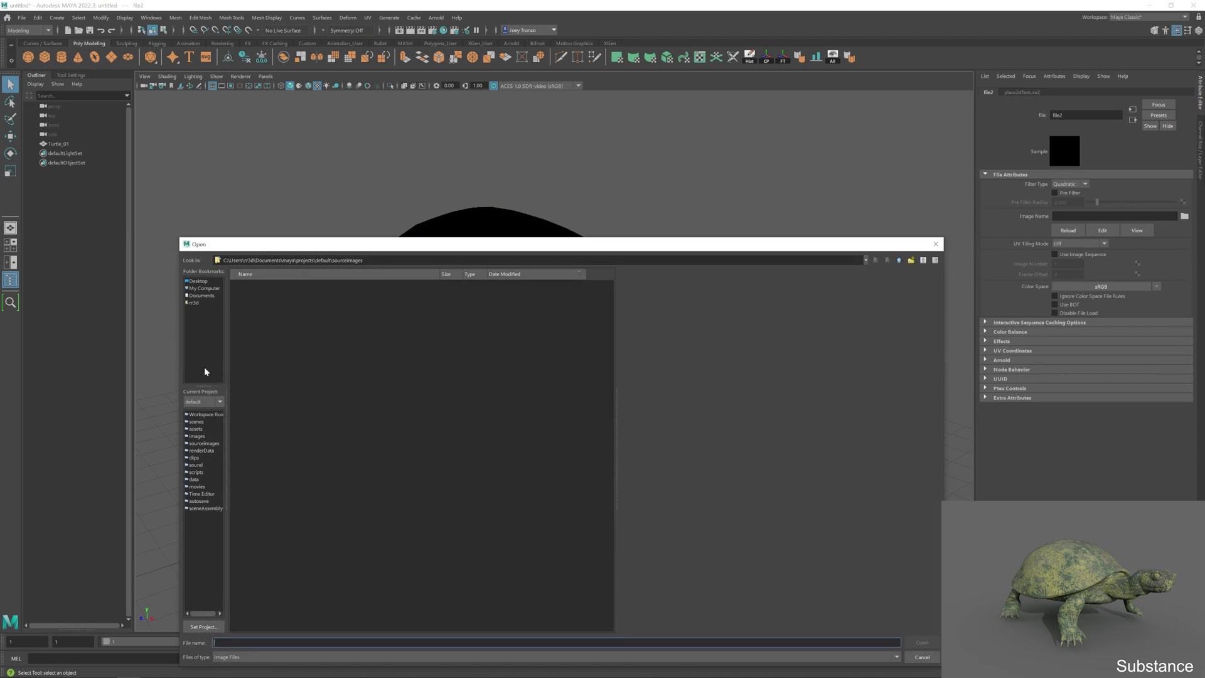
{"action": "left_click", "coordinate": [198, 280]}
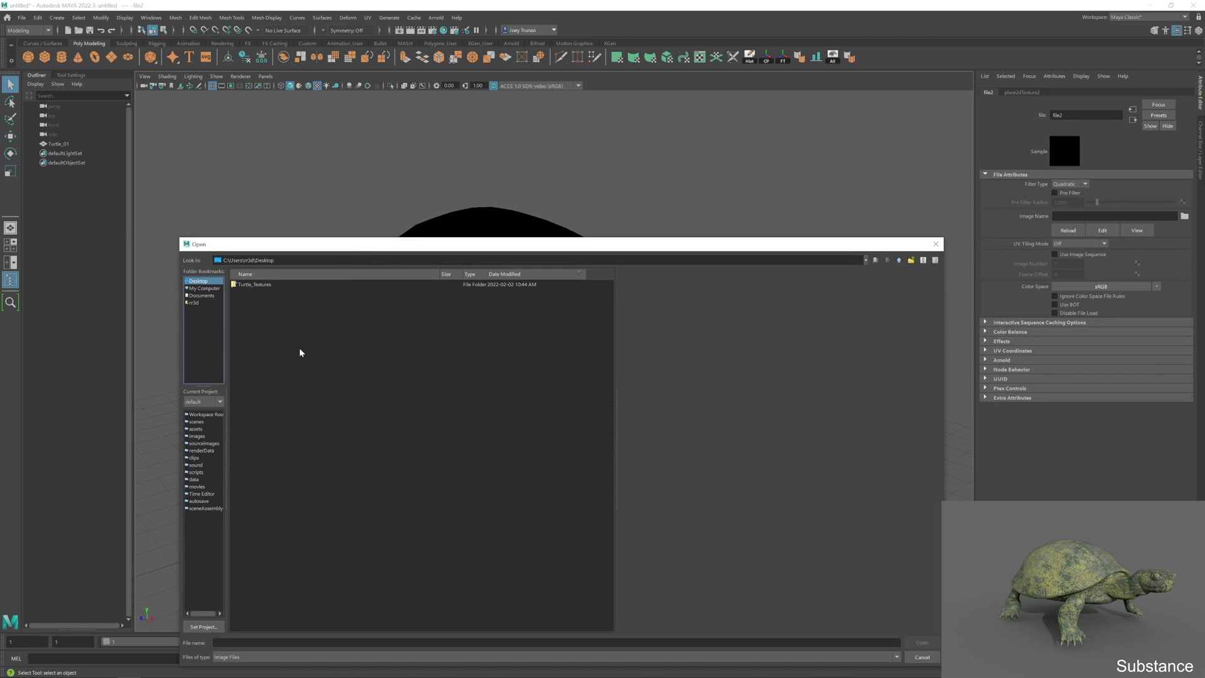
{"action": "double_click", "coordinate": [263, 286]}
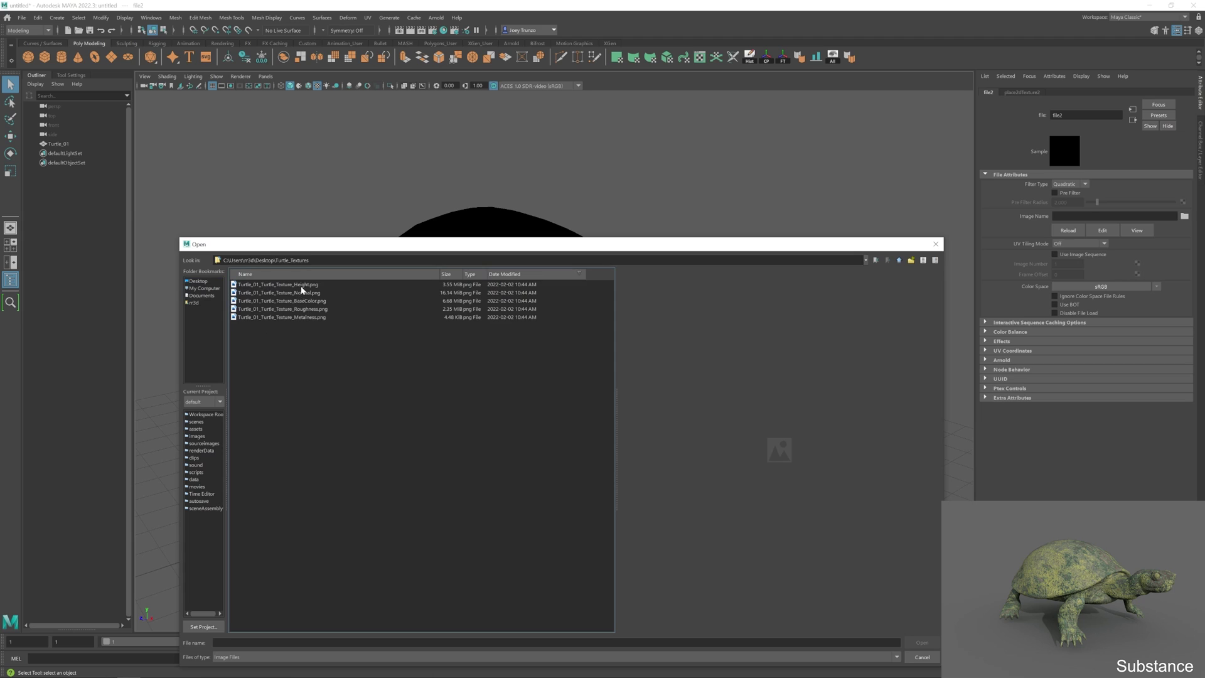
{"action": "left_click", "coordinate": [308, 318]}
{"action": "left_click", "coordinate": [922, 644]}
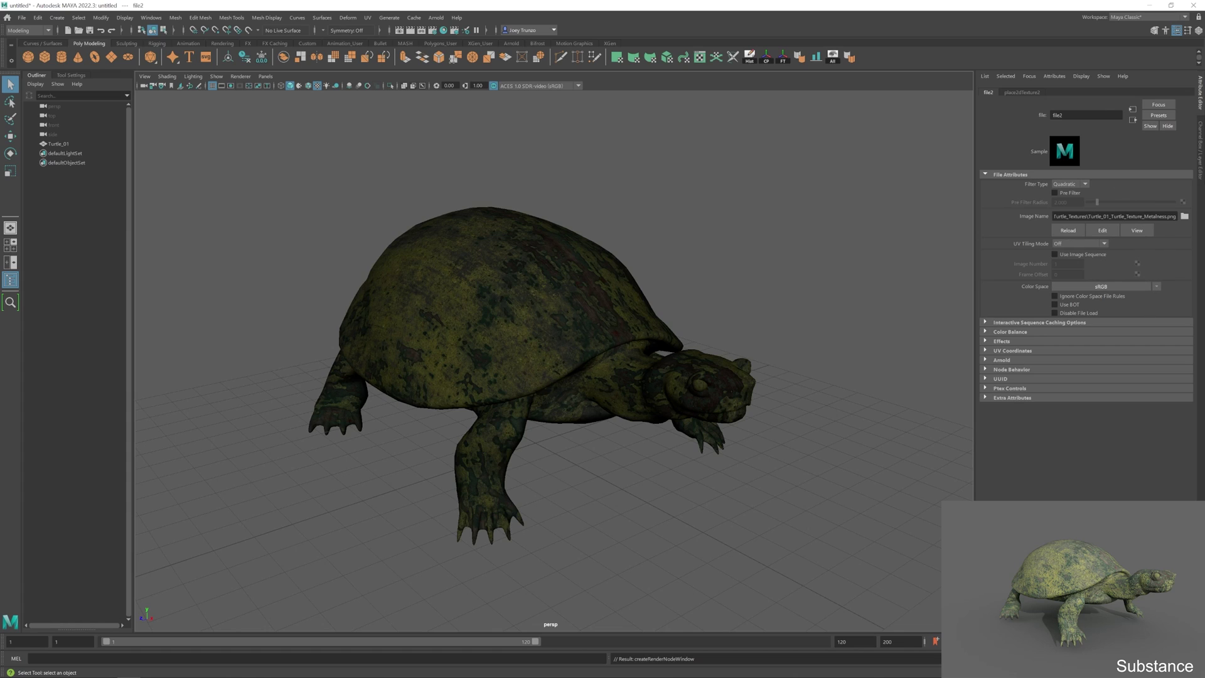
- Set the metalness file's colour space to Utility > Raw and expand its Color Balance settings
{"action": "left_click", "coordinate": [1157, 286]}
{"action": "mouse_move", "coordinate": [1161, 315]}
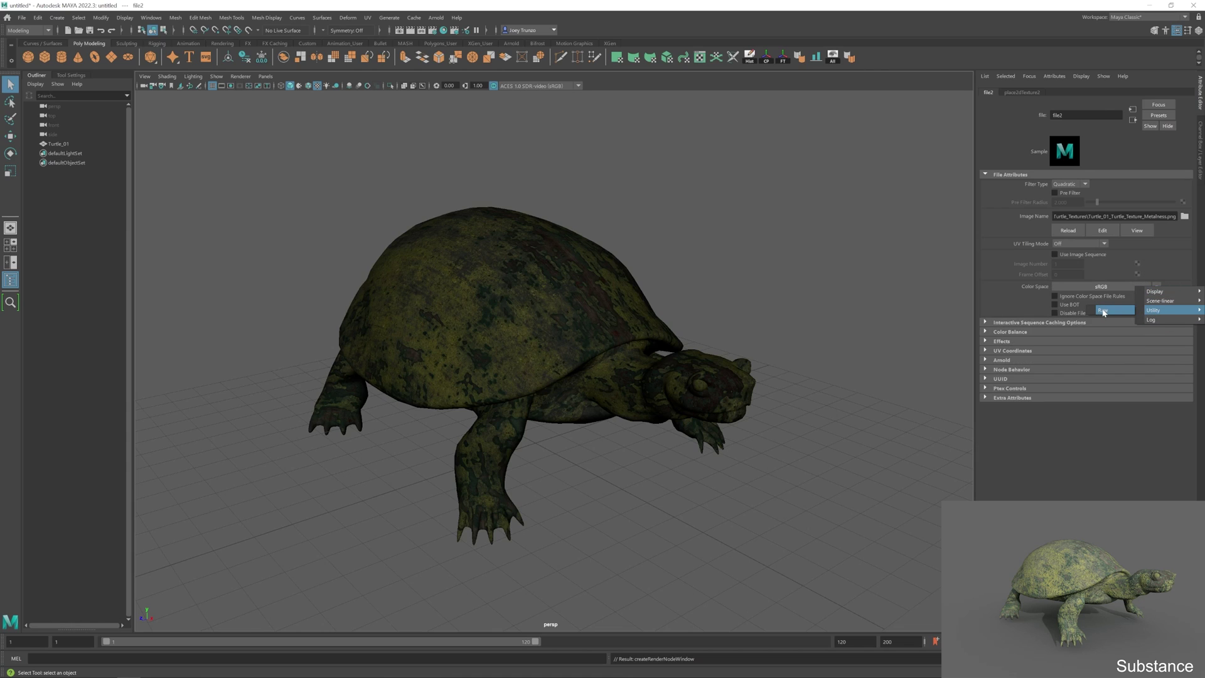
{"action": "left_click", "coordinate": [1103, 312]}
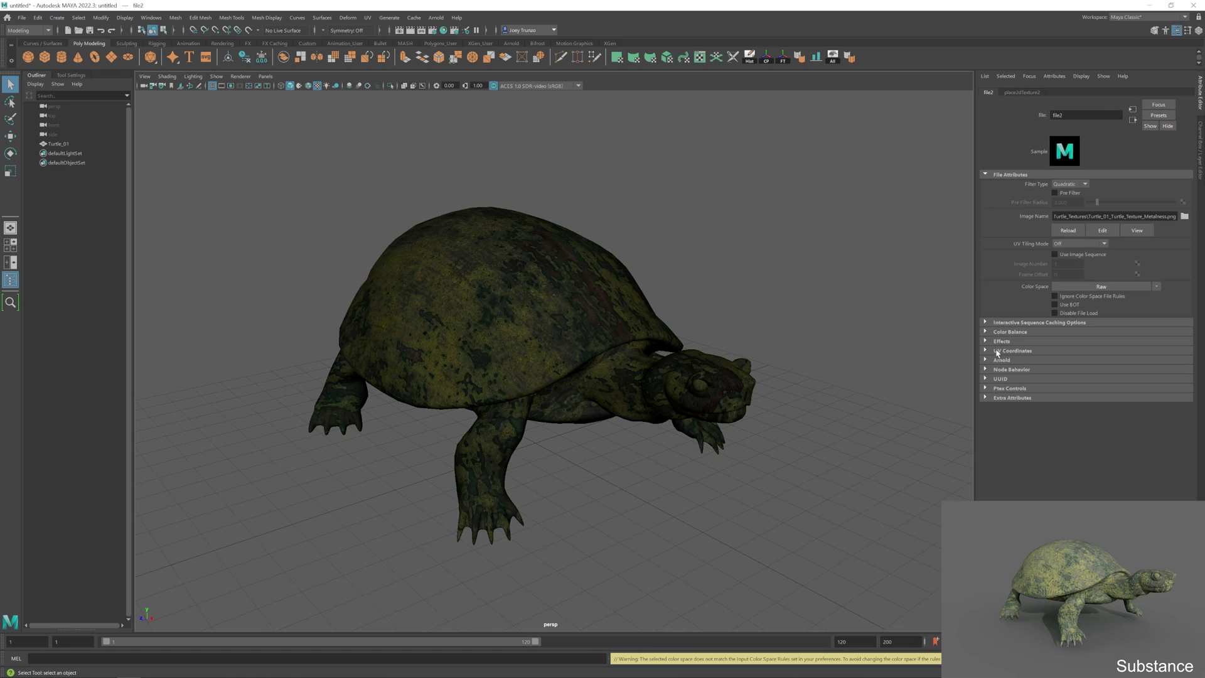
{"action": "left_click", "coordinate": [984, 333]}
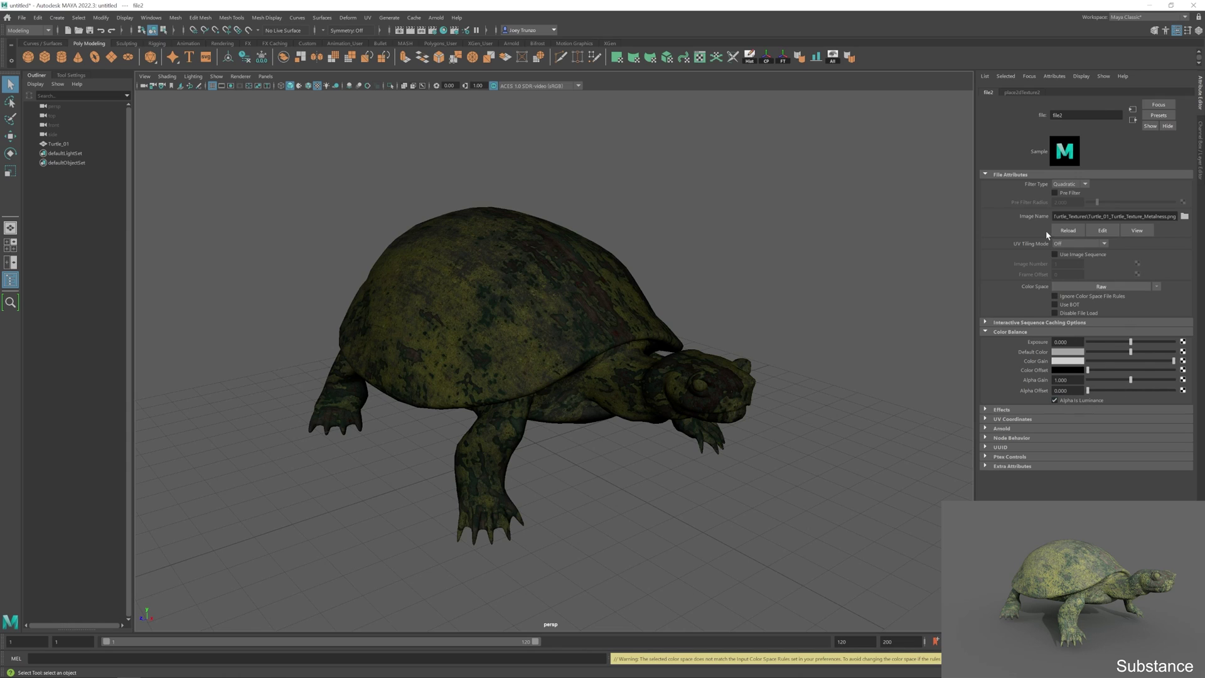
- Connect a file3 texture loading Turtle_01_Turtle_Texture_Roughness.png to the shader's specular roughness
{"action": "left_click", "coordinate": [1133, 121]}
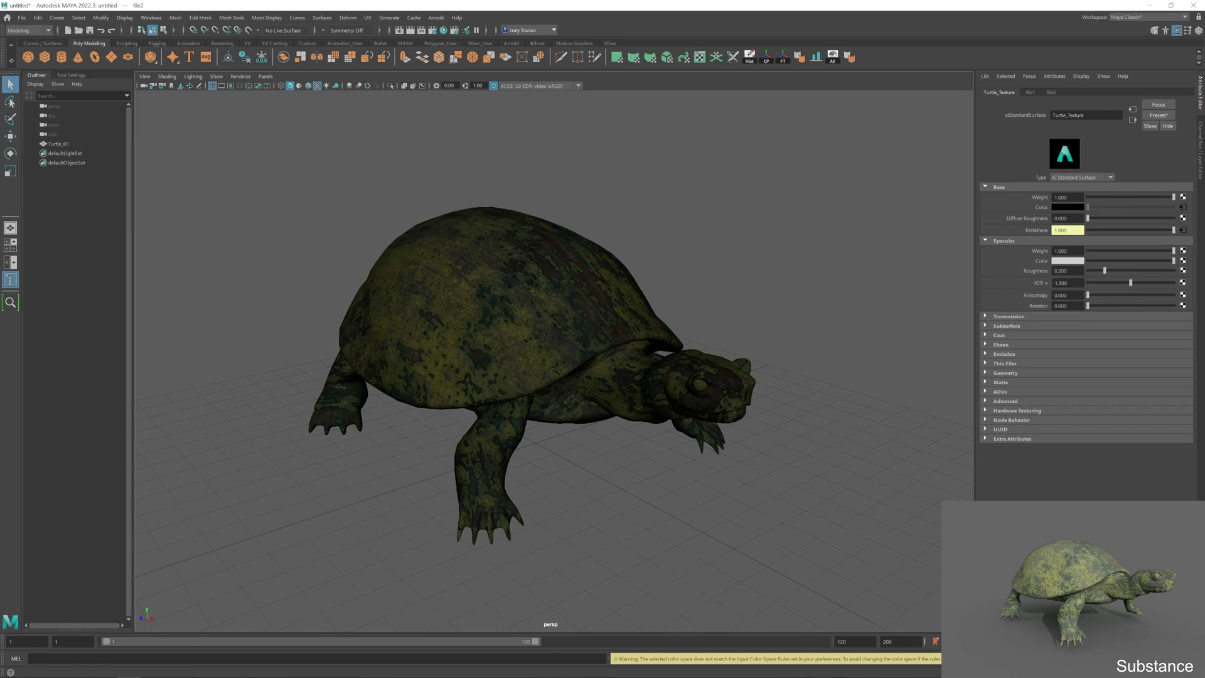
{"action": "left_click", "coordinate": [1184, 273]}
{"action": "left_click", "coordinate": [504, 305]}
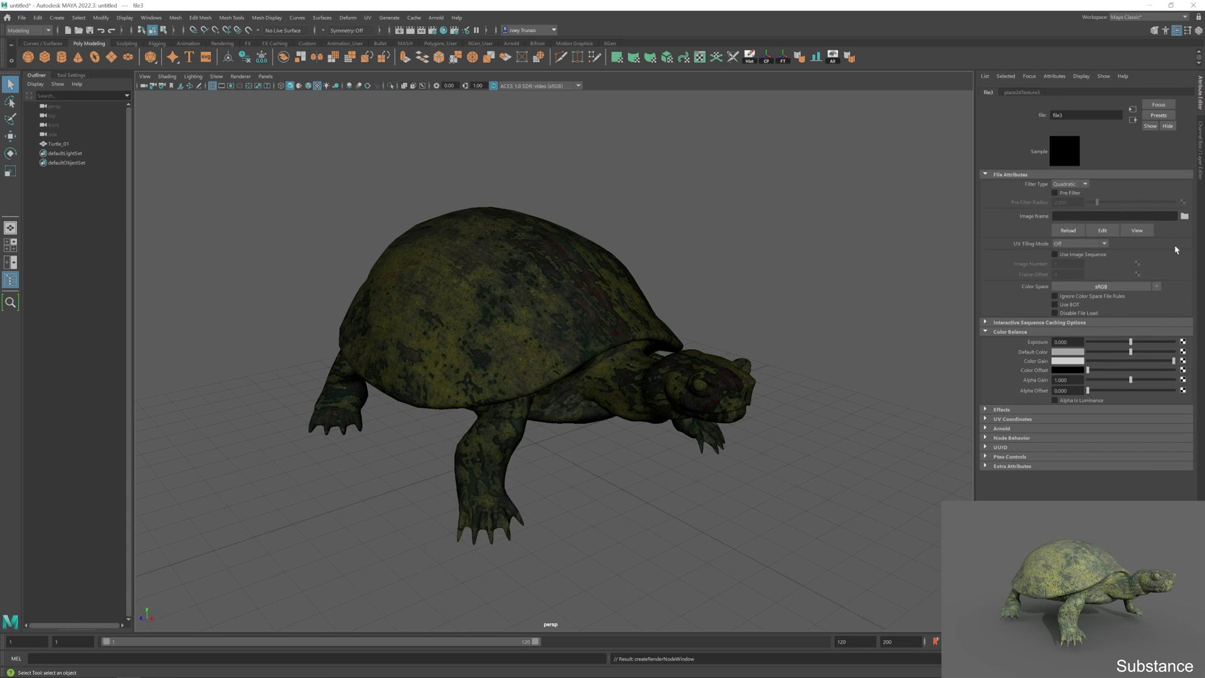
{"action": "left_click", "coordinate": [1185, 216]}
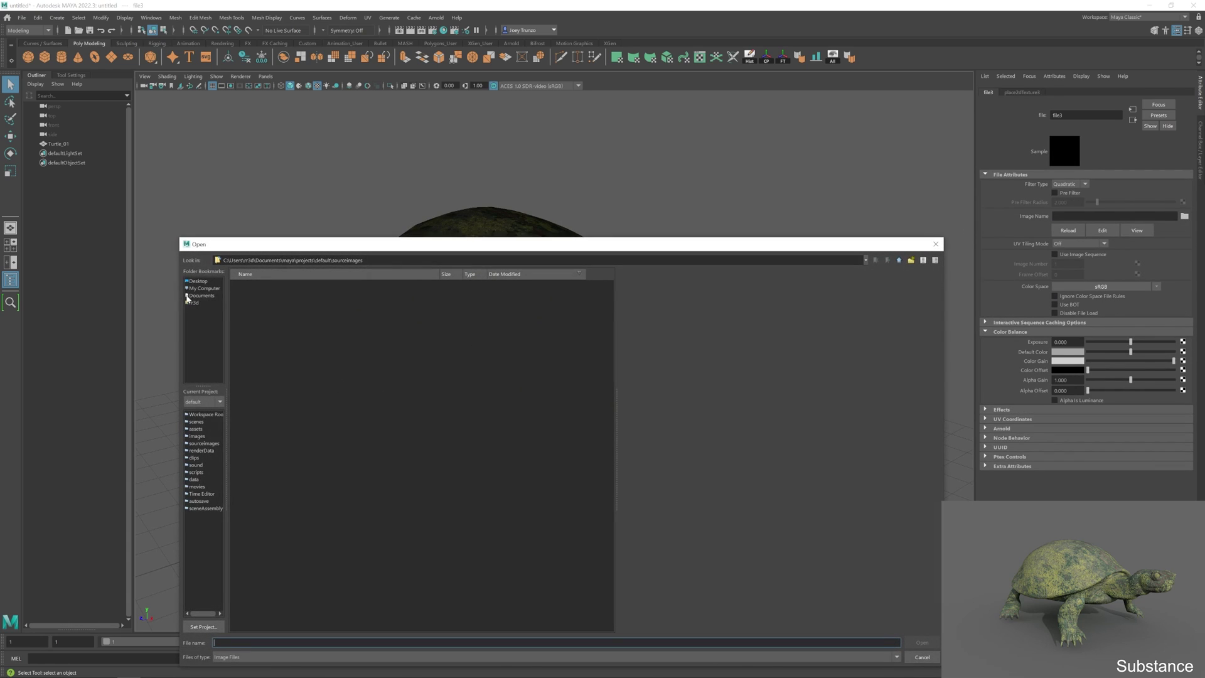
{"action": "left_click", "coordinate": [197, 280]}
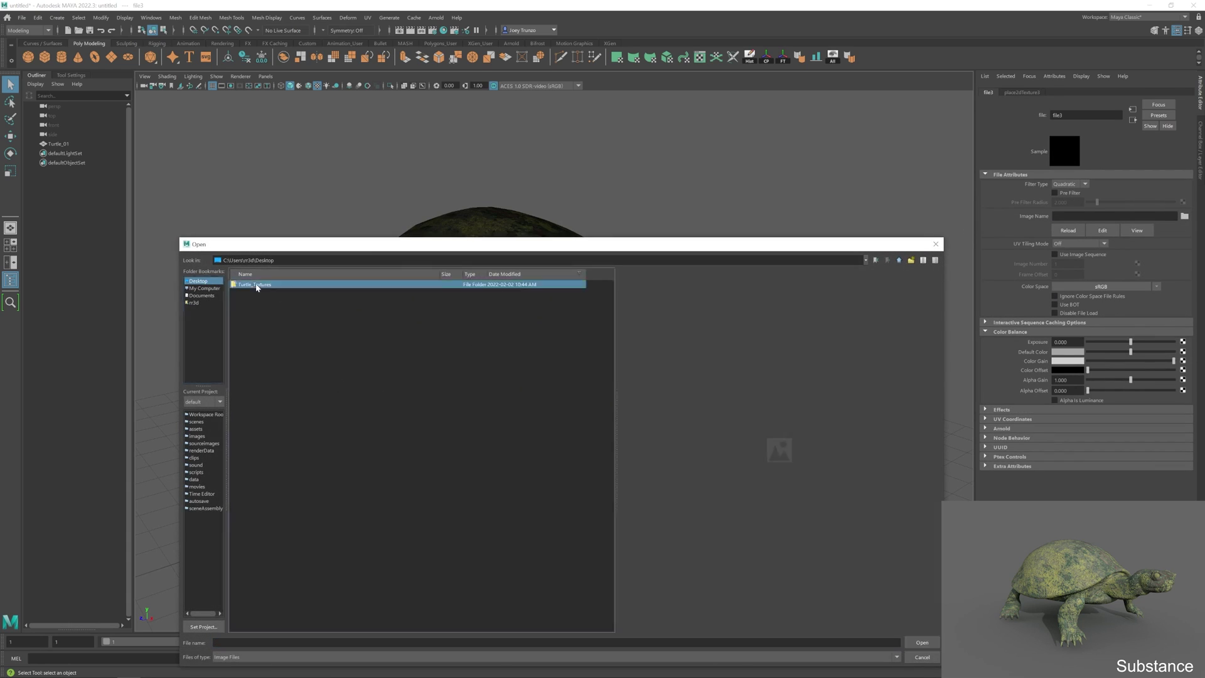
{"action": "double_click", "coordinate": [256, 284]}
{"action": "left_click", "coordinate": [282, 309]}
{"action": "left_click", "coordinate": [921, 642]}
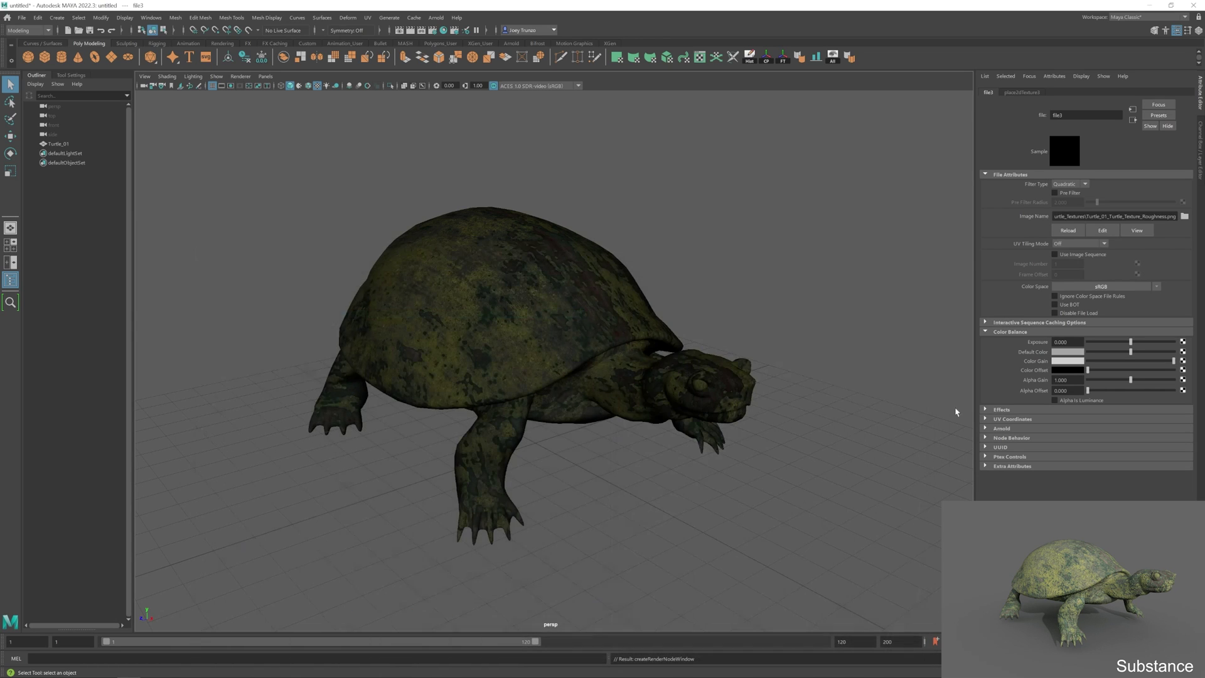
- Set the roughness texture to Utility > Raw colour space and return to the Turtle_Texture shader
{"action": "left_click", "coordinate": [1156, 286]}
{"action": "mouse_move", "coordinate": [1158, 314]}
{"action": "left_click", "coordinate": [1110, 314]}
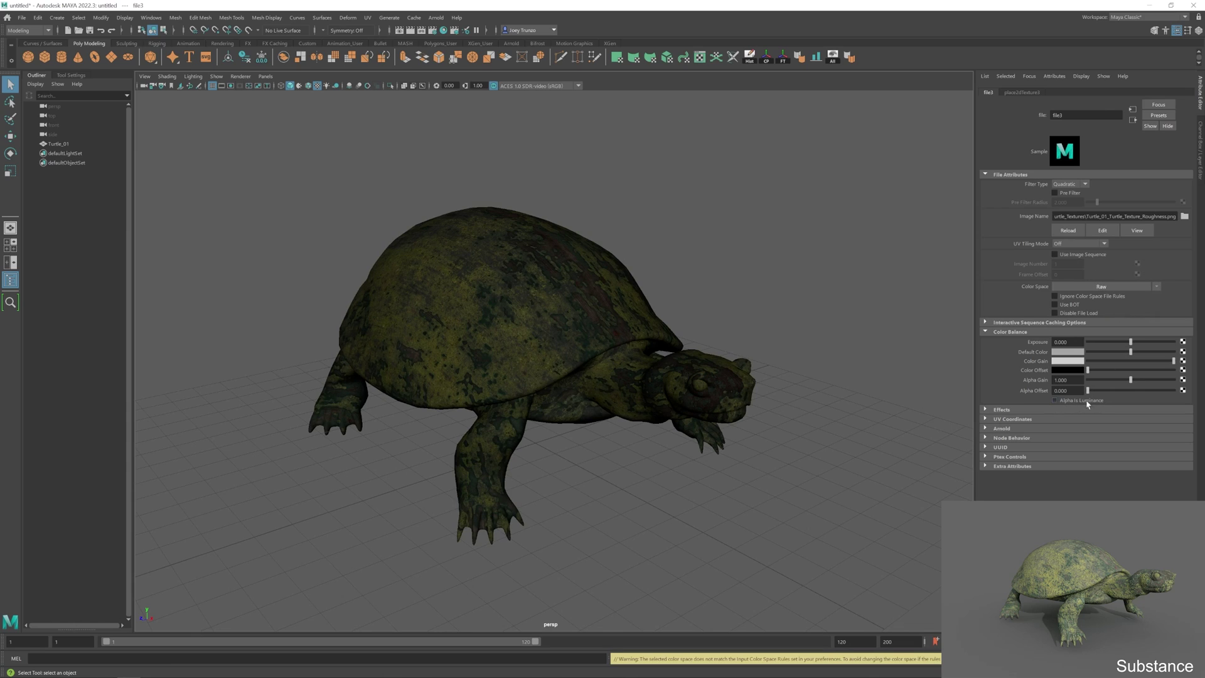
{"action": "left_click", "coordinate": [1133, 120]}
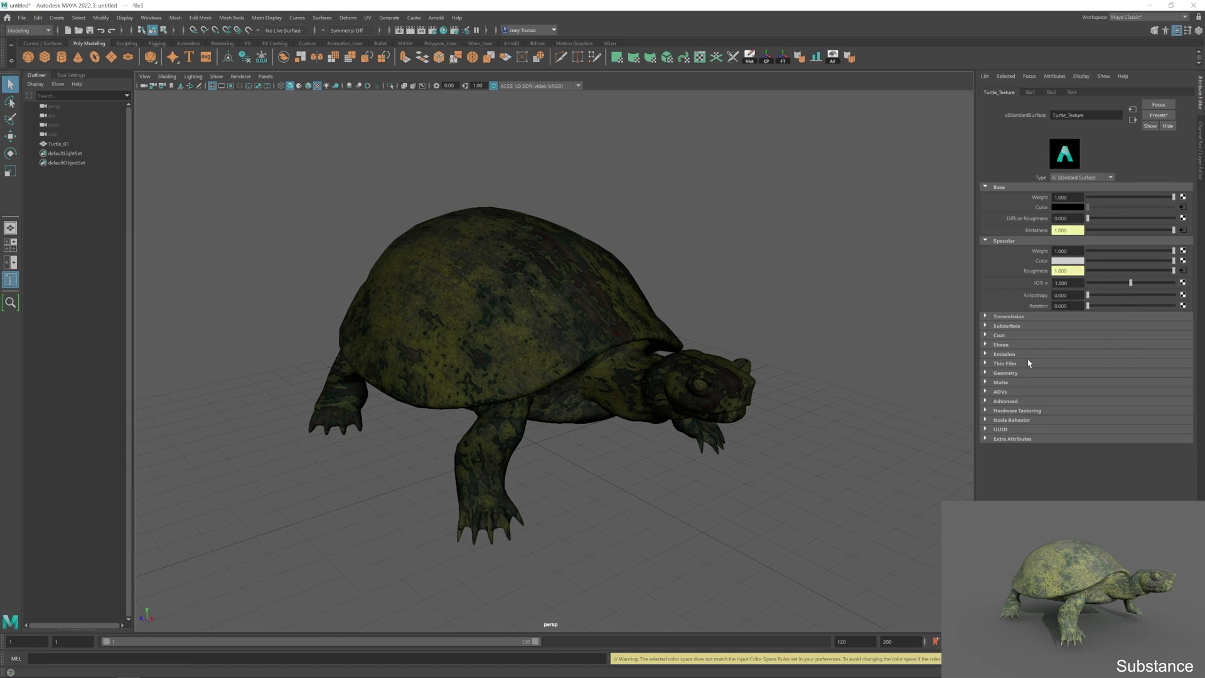
- Add a file4 texture to Geometry > Bump Mapping loading Turtle_01_Turtle_Texture_Normal.png
{"action": "left_click", "coordinate": [985, 372]}
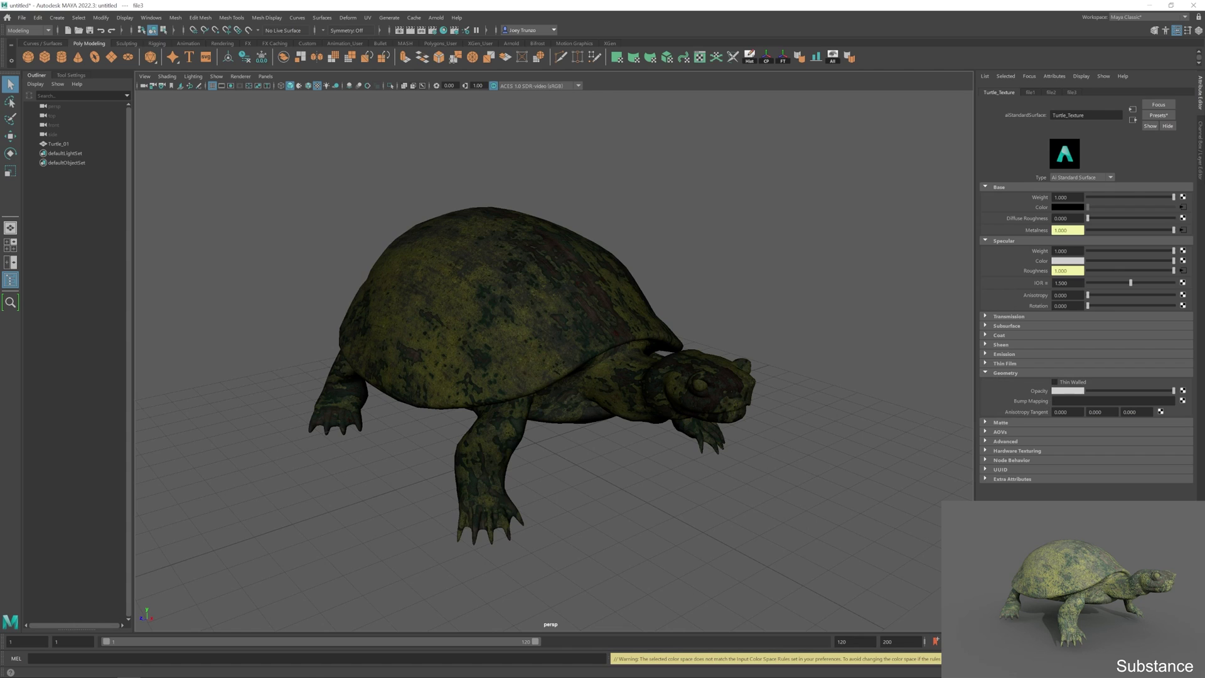
{"action": "left_click", "coordinate": [1183, 400]}
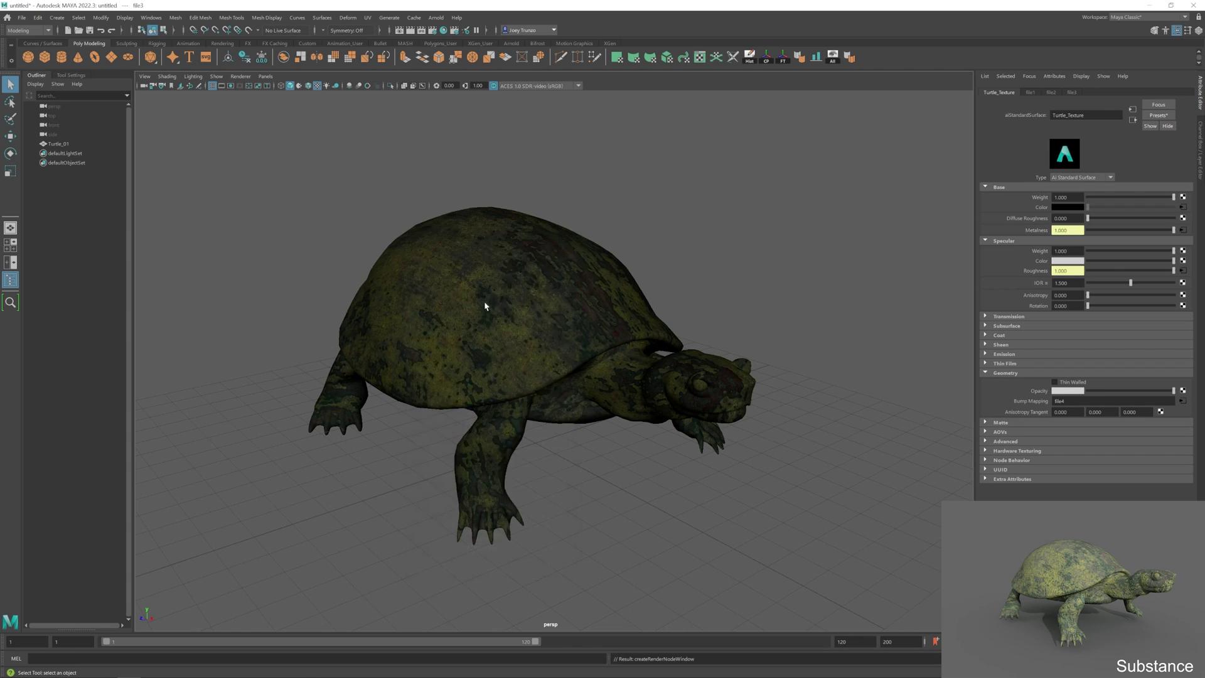
{"action": "left_click", "coordinate": [1182, 400]}
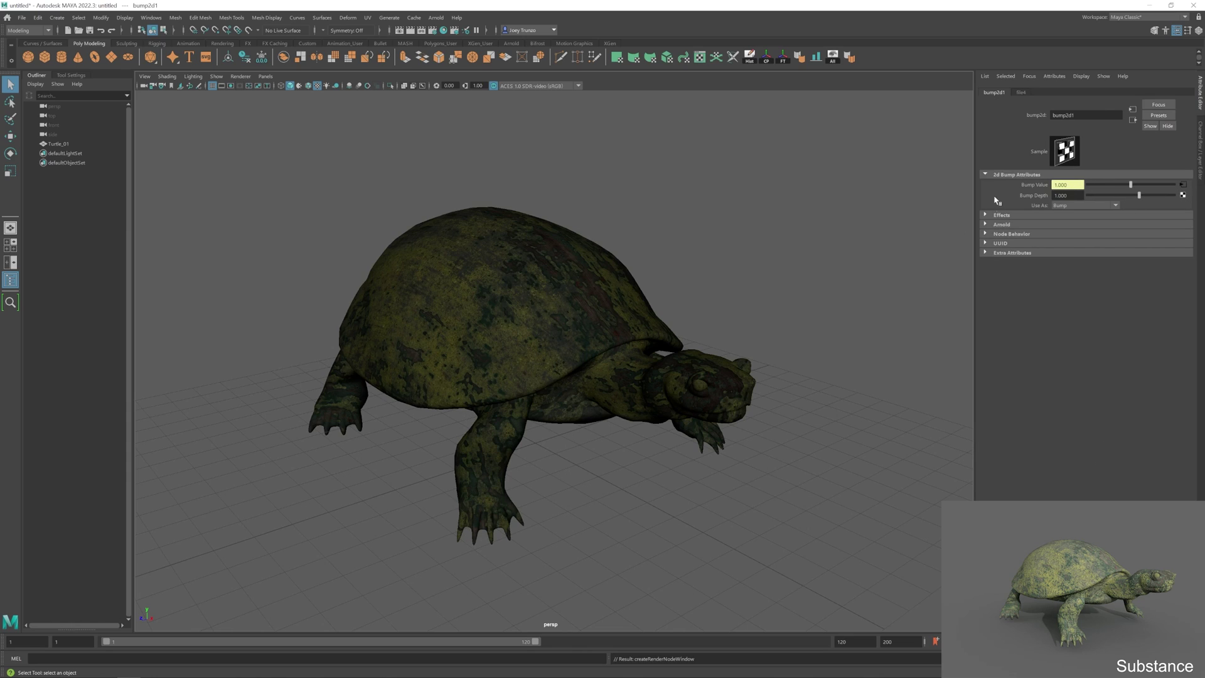
{"action": "left_click", "coordinate": [1183, 186]}
{"action": "left_click", "coordinate": [1184, 216]}
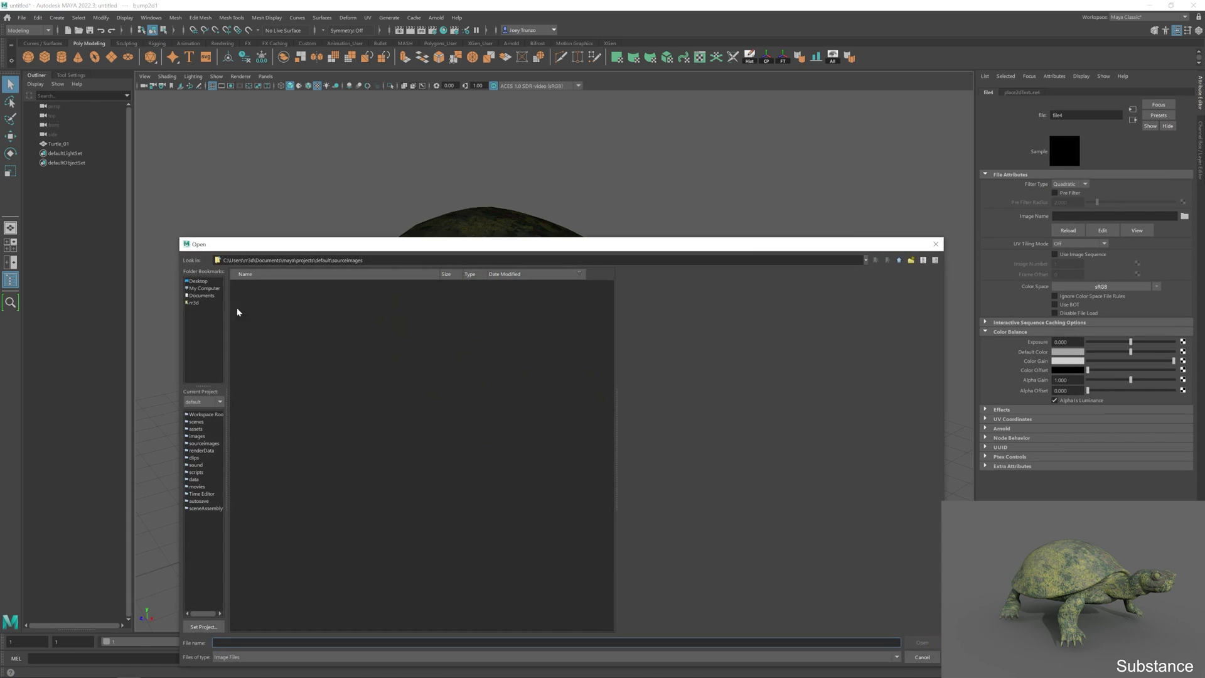
{"action": "left_click", "coordinate": [198, 282]}
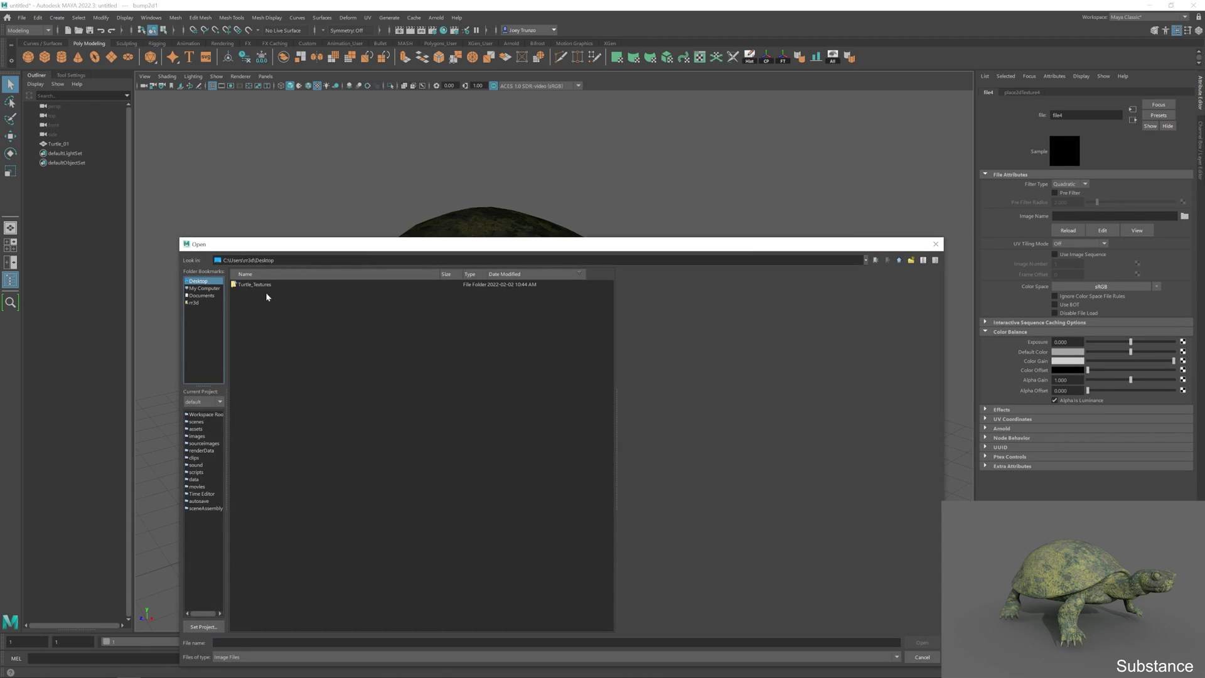
{"action": "double_click", "coordinate": [273, 284]}
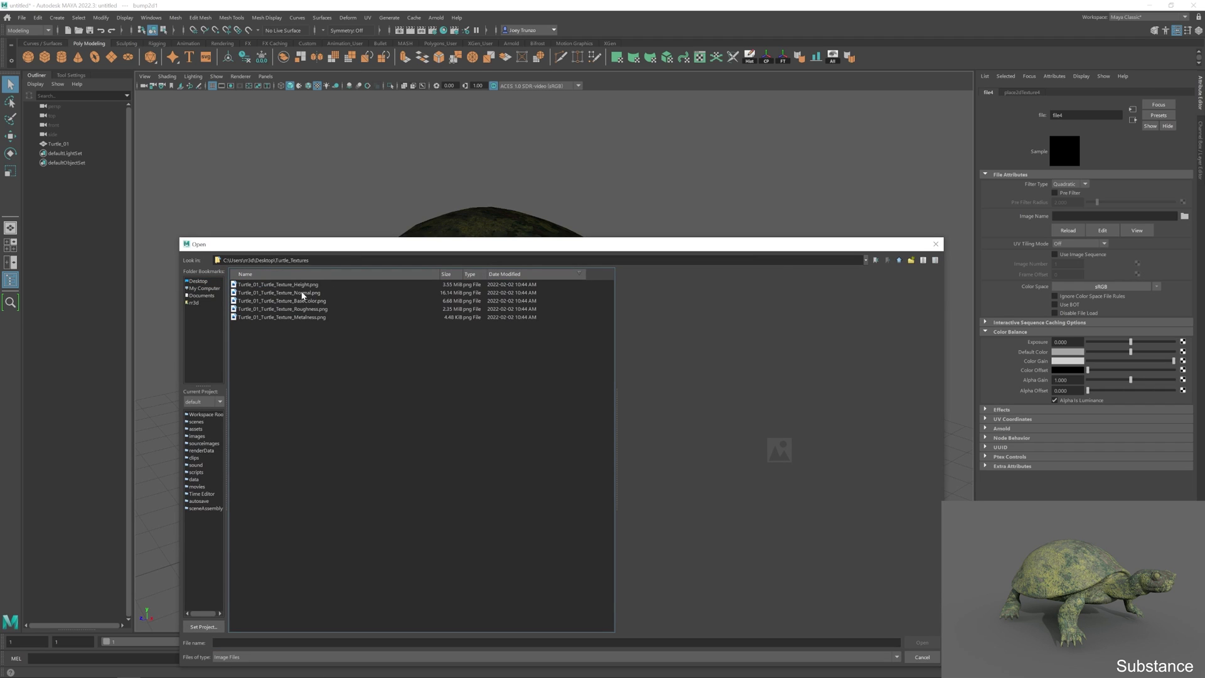
{"action": "left_click", "coordinate": [307, 293]}
{"action": "left_click", "coordinate": [921, 641]}
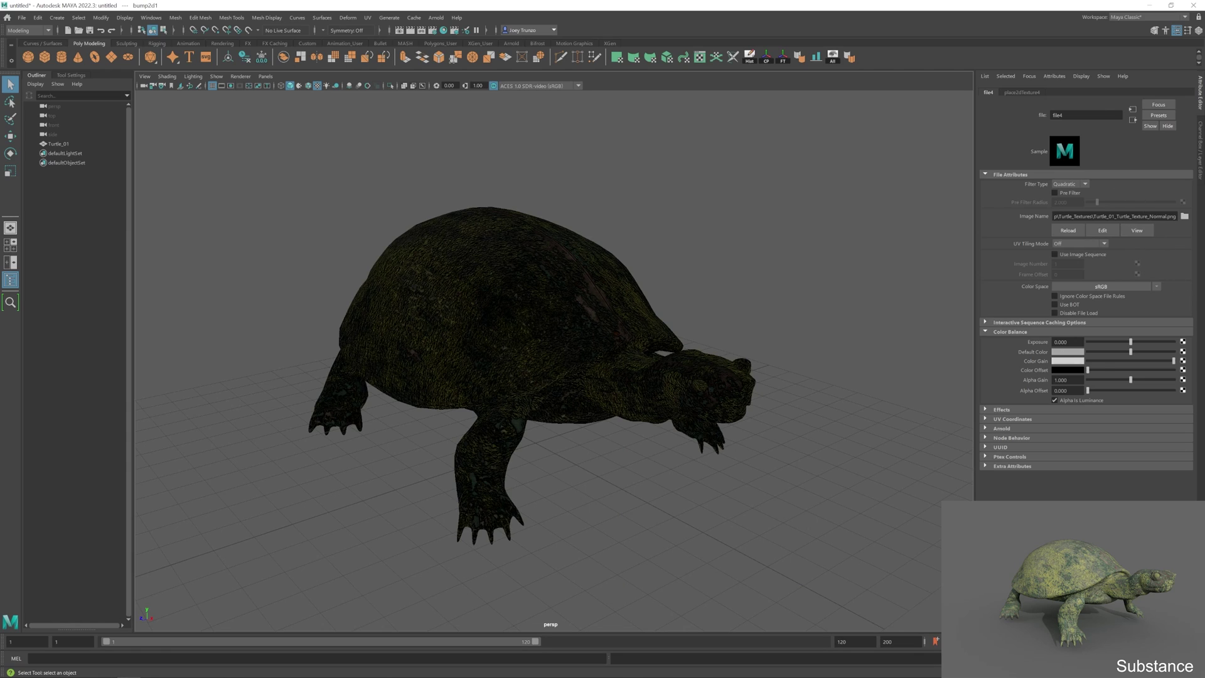
- Set the normal texture's colour space to Utility > Raw
{"action": "left_click", "coordinate": [1157, 286]}
{"action": "mouse_move", "coordinate": [1172, 312]}
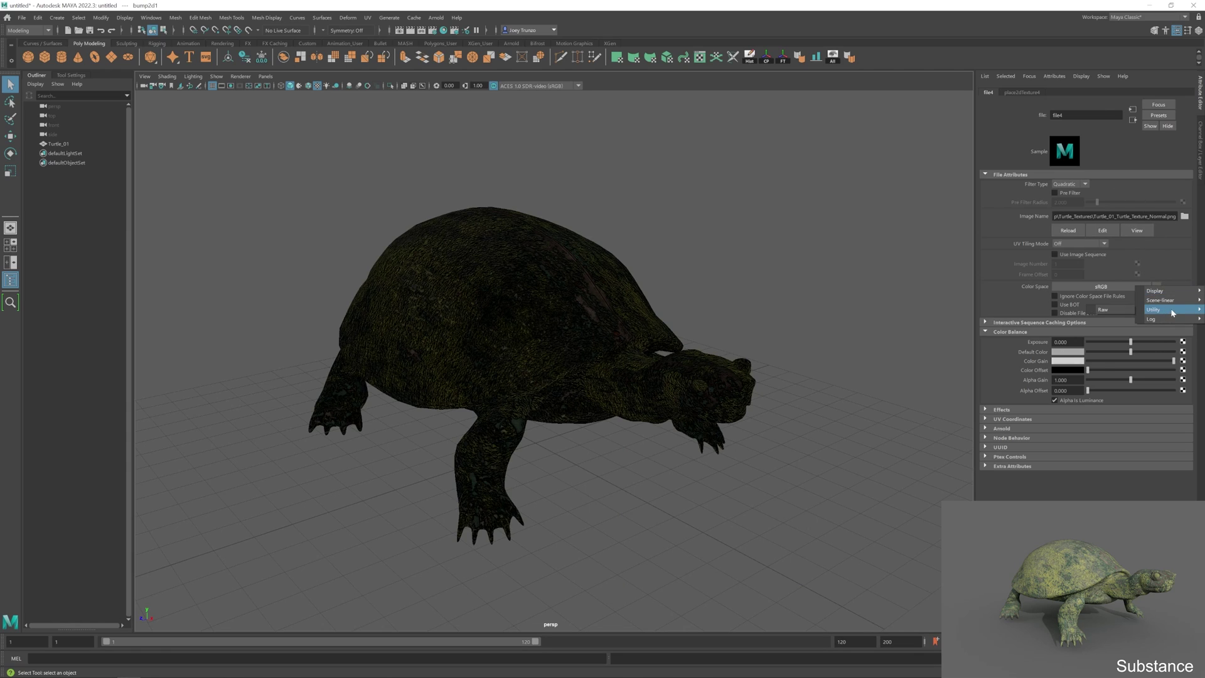
{"action": "left_click", "coordinate": [1108, 312]}
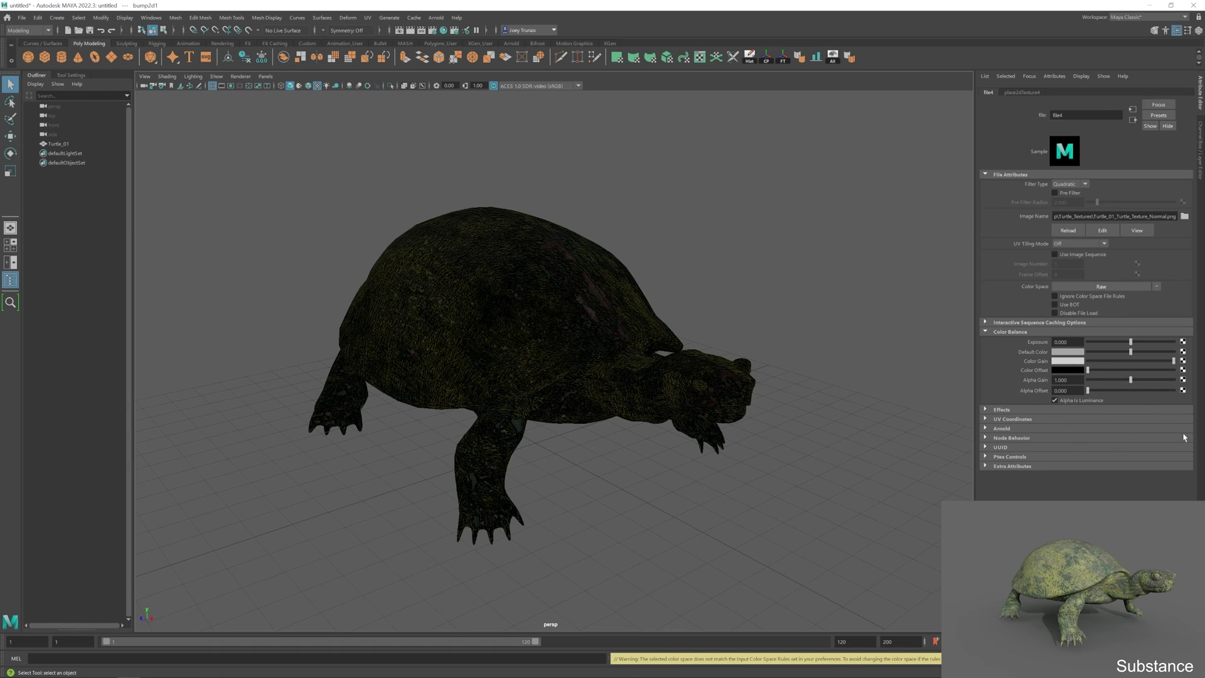
- Set bump2d1's Use As to Tangent Space Normals, then return to the Turtle_Texture shader
{"action": "left_click", "coordinate": [1133, 121]}
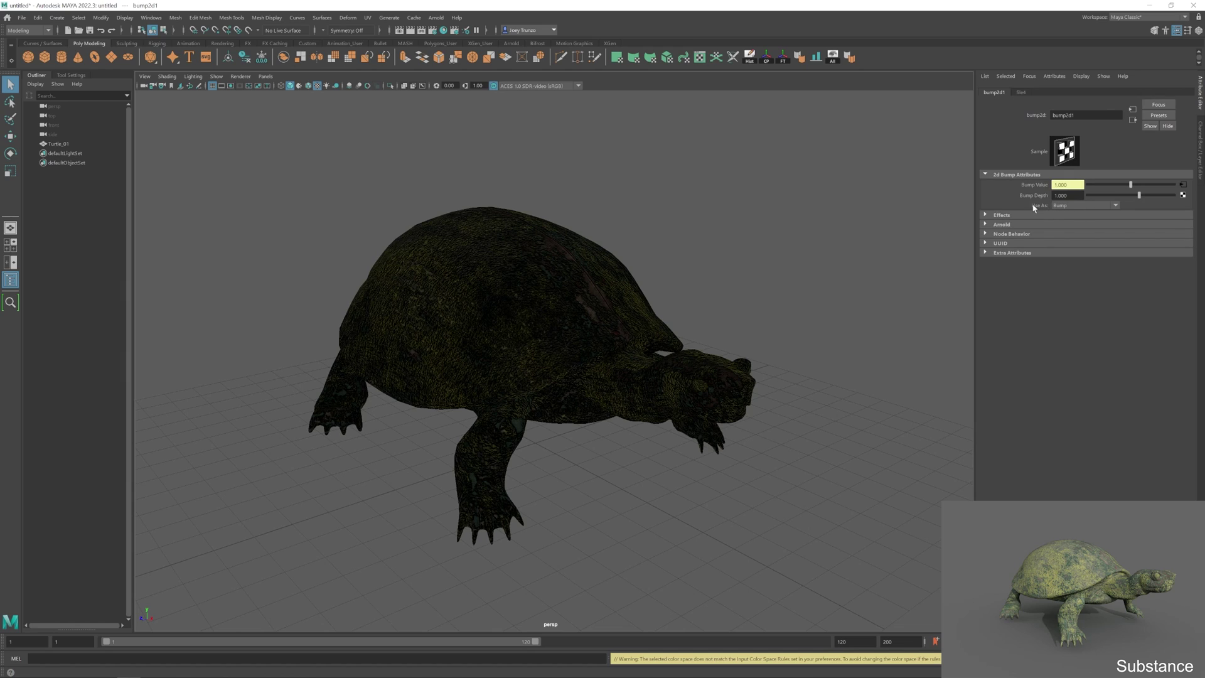
{"action": "left_click", "coordinate": [1114, 206]}
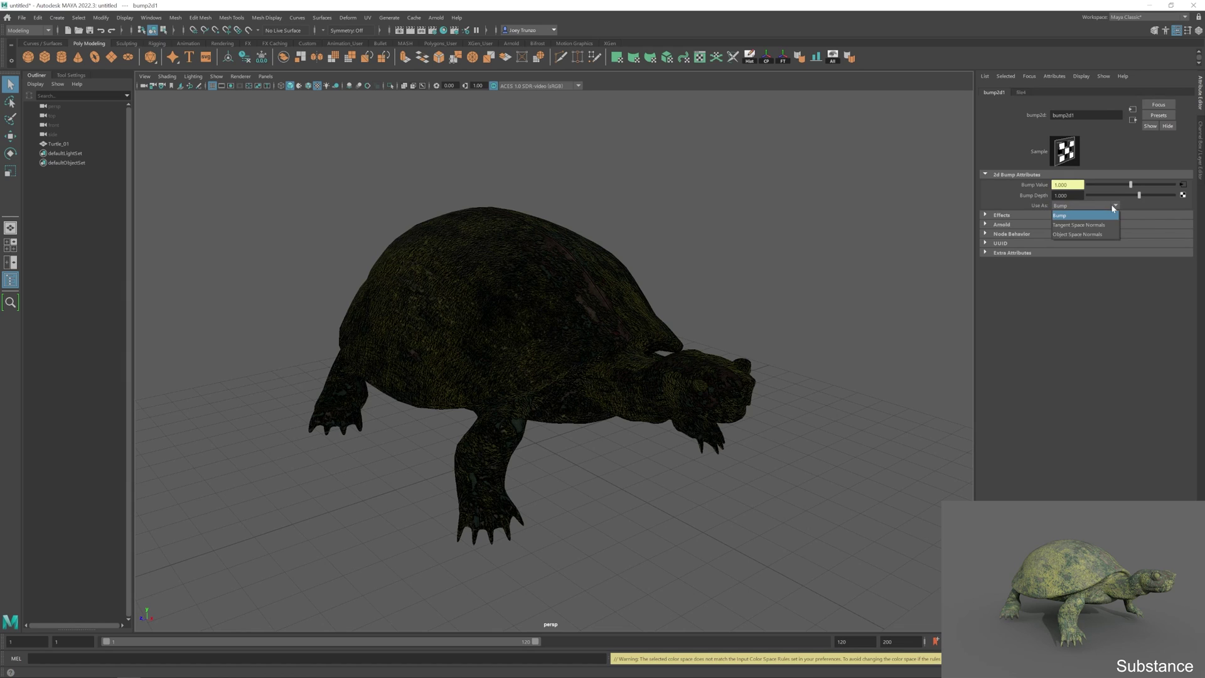
{"action": "left_click", "coordinate": [1067, 225]}
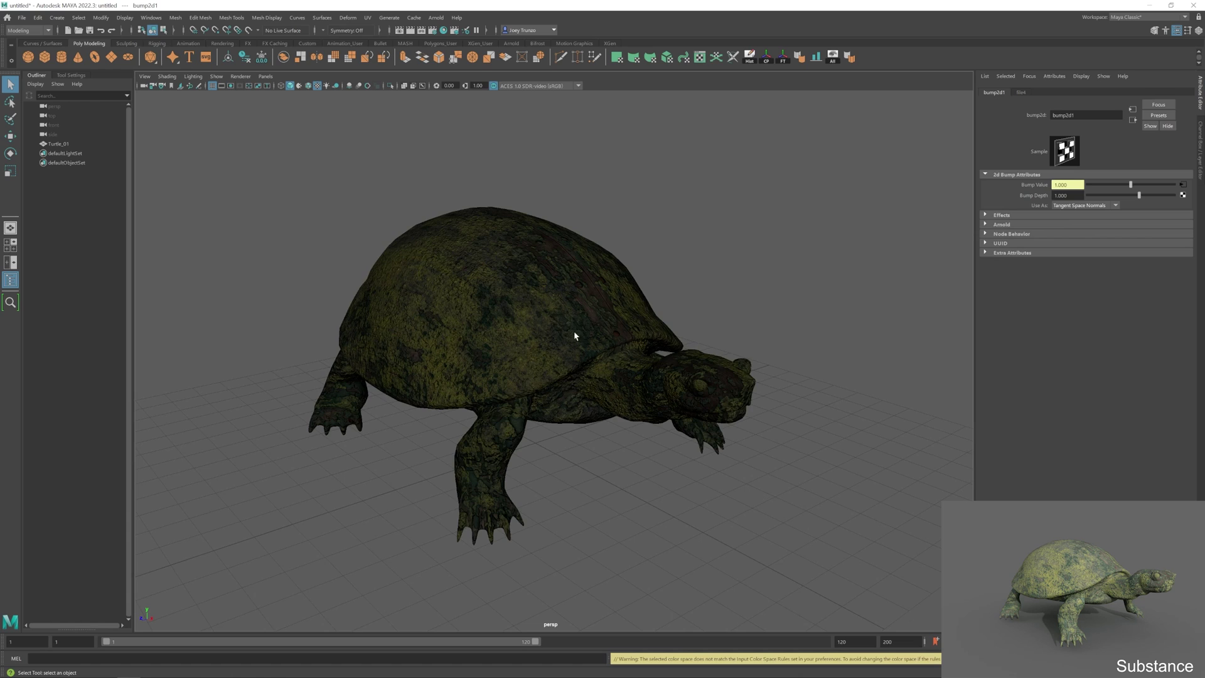
{"action": "left_click", "coordinate": [1132, 120]}
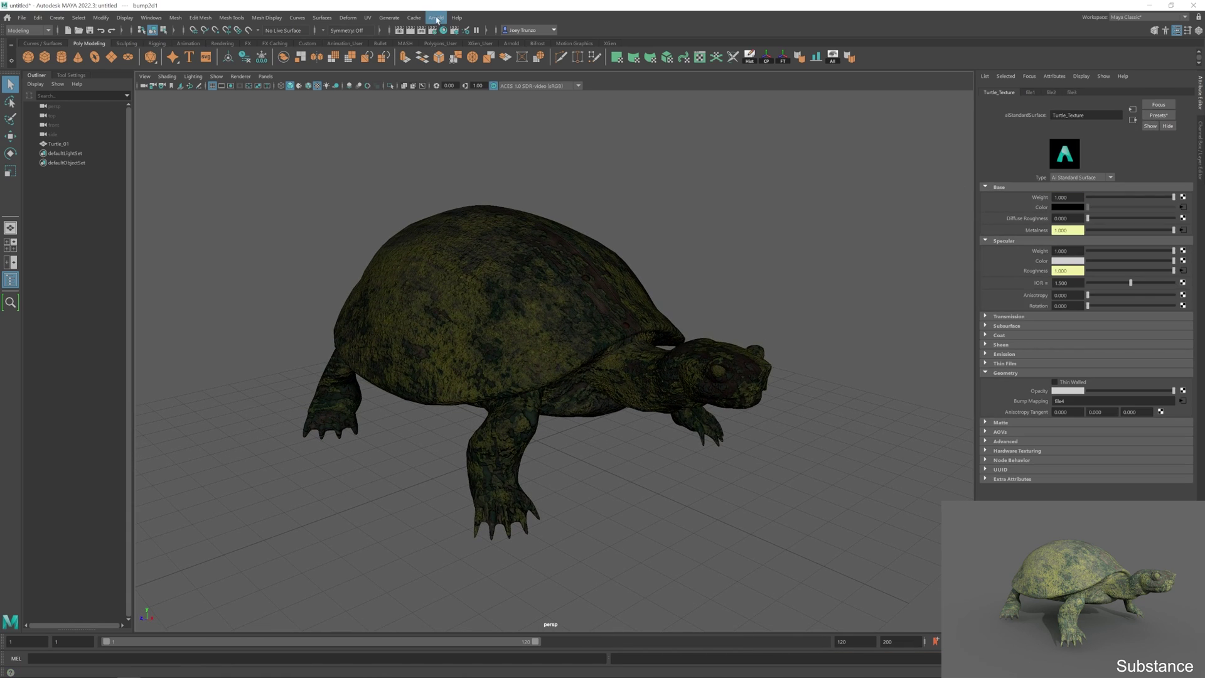
- Open the Arnold RenderView, start an IPR render, then close the window
{"action": "left_click", "coordinate": [437, 19]}
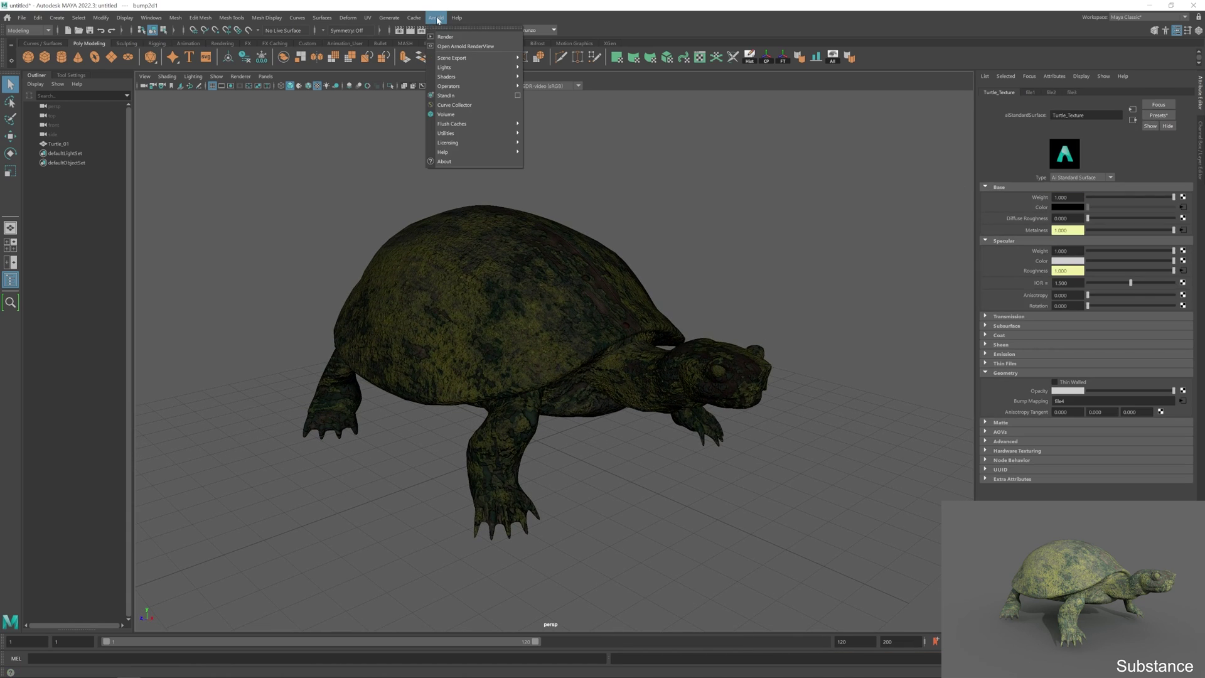
{"action": "left_click", "coordinate": [476, 47]}
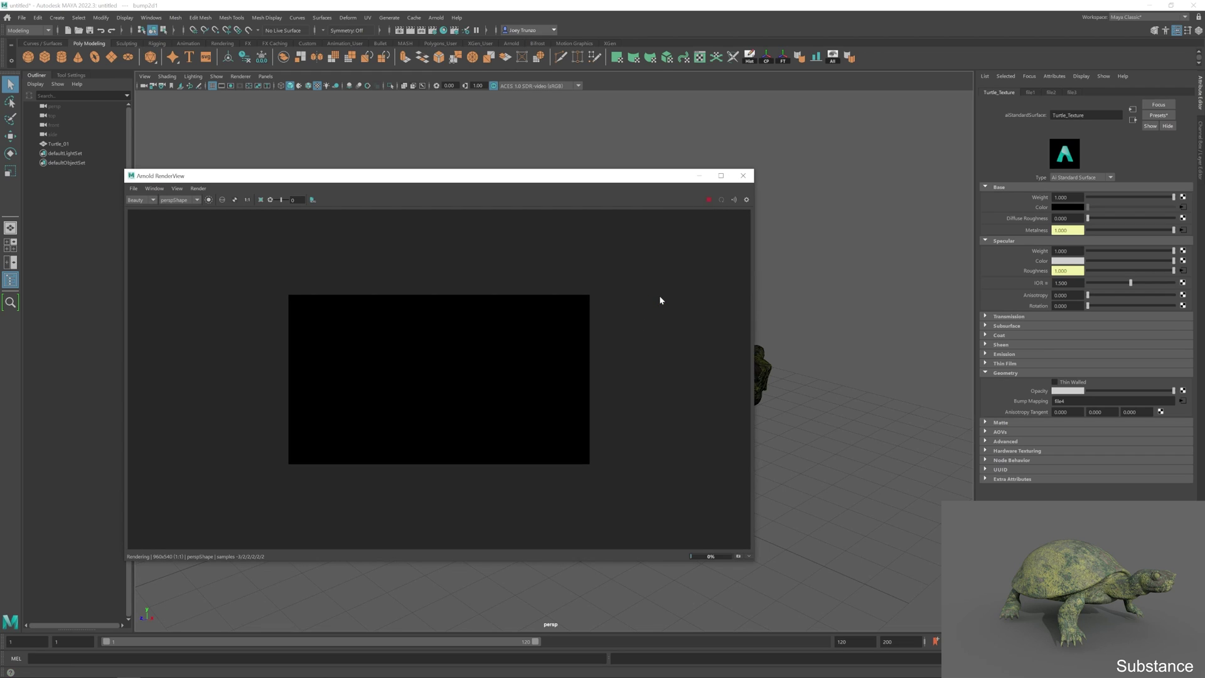
{"action": "left_click", "coordinate": [709, 201]}
{"action": "left_click", "coordinate": [743, 176]}
- Add an Arnold SkyDome Light and reopen the Arnold RenderView to render with it
{"action": "left_click", "coordinate": [436, 17]}
{"action": "mouse_move", "coordinate": [447, 67]}
{"action": "left_click", "coordinate": [552, 77]}
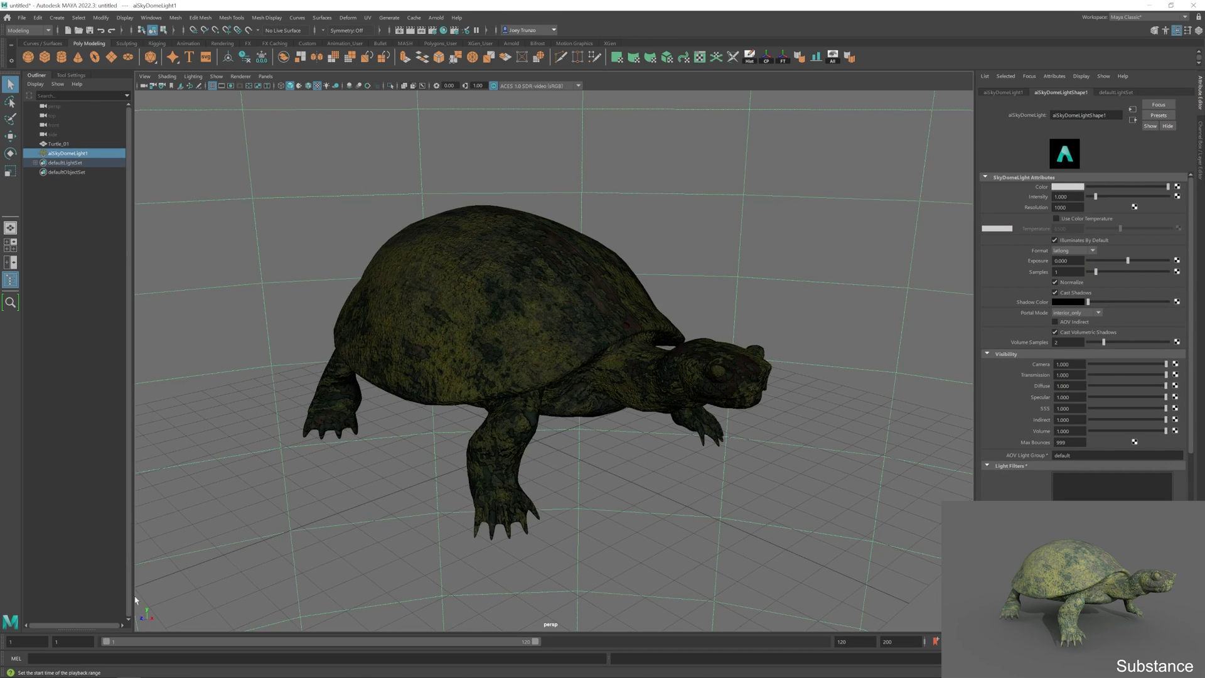
{"action": "left_click", "coordinate": [436, 17]}
{"action": "left_click", "coordinate": [469, 47]}
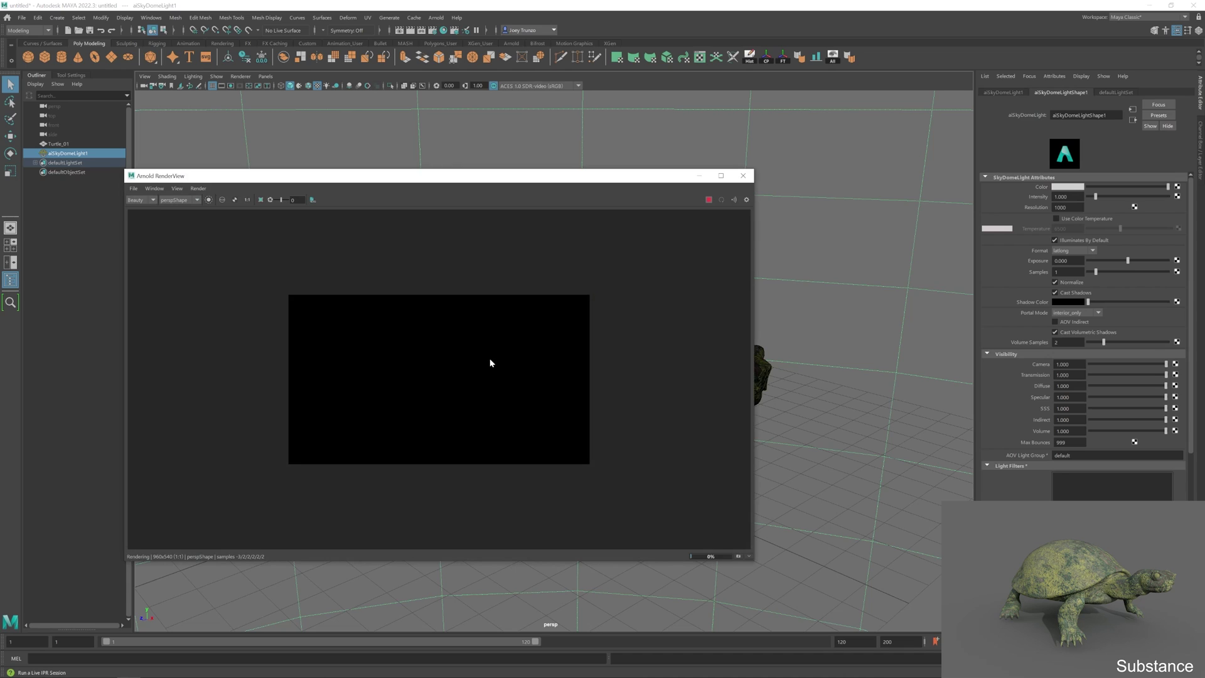
- Choose the HD_1080 image size preset (1920x1080) in Render Settings and refresh the Arnold RenderView
{"action": "right_click_drag", "start_coordinate": [821, 288], "coordinate": [861, 297], "text": "alt"}
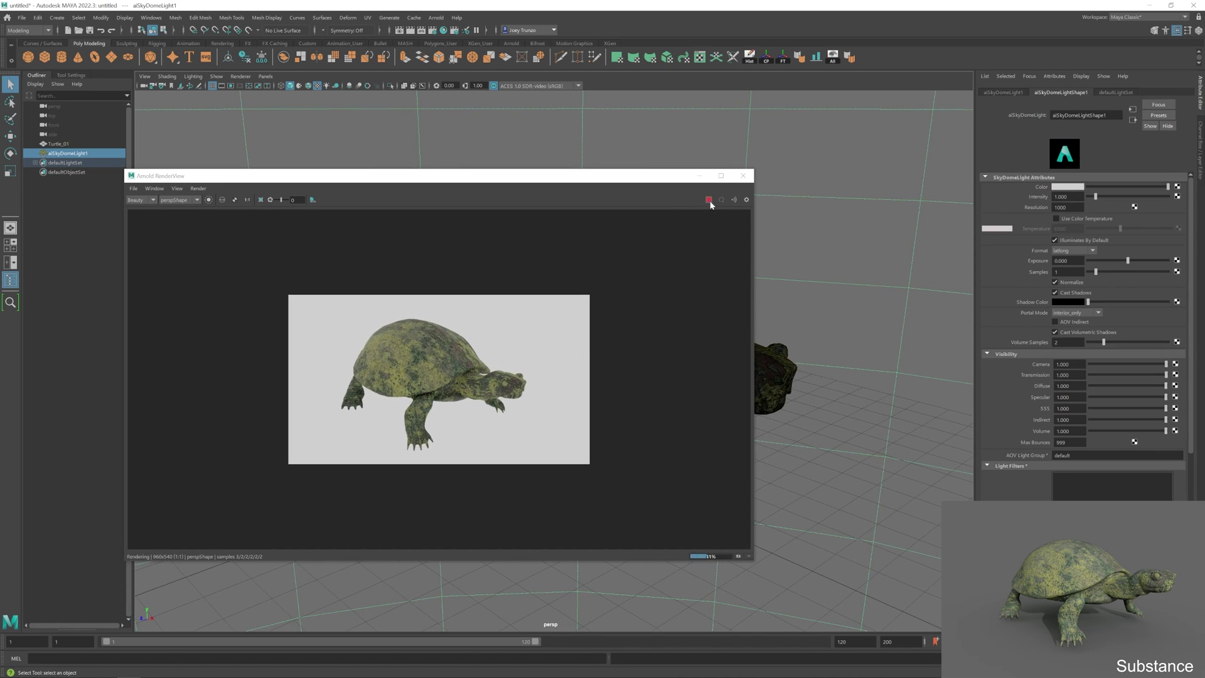
{"action": "left_click", "coordinate": [699, 176]}
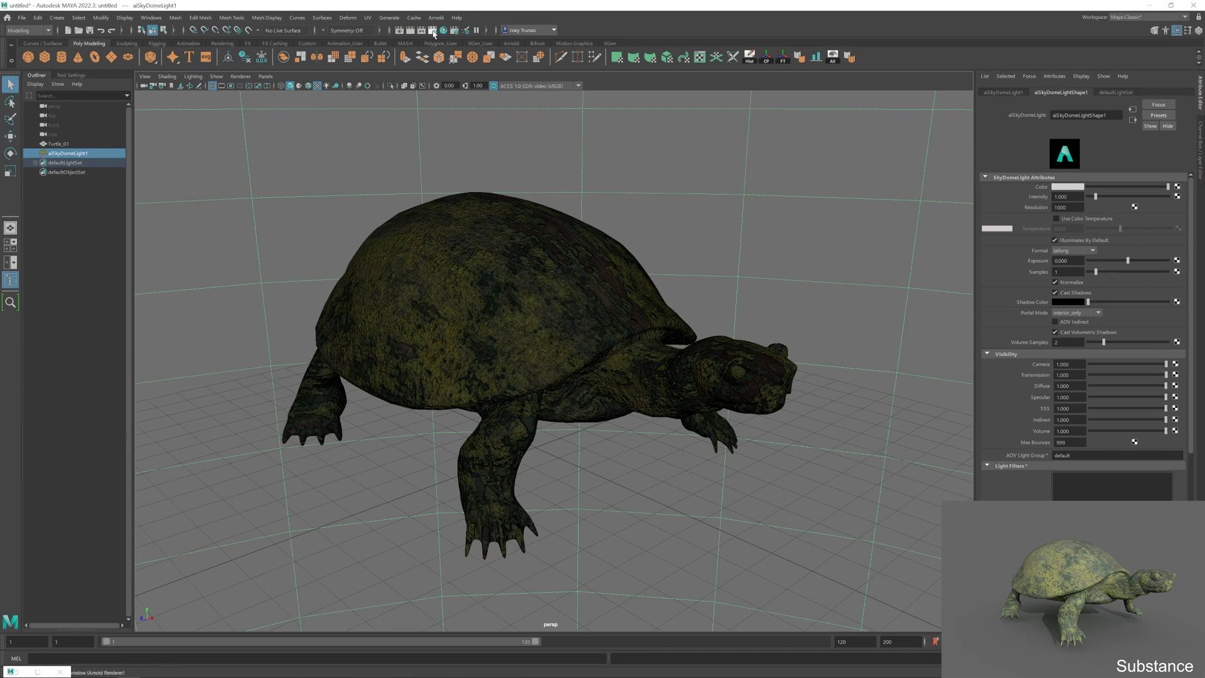
{"action": "left_click", "coordinate": [433, 30]}
{"action": "scroll", "coordinate": [303, 293], "scroll_direction": "down", "scroll_amount": 8}
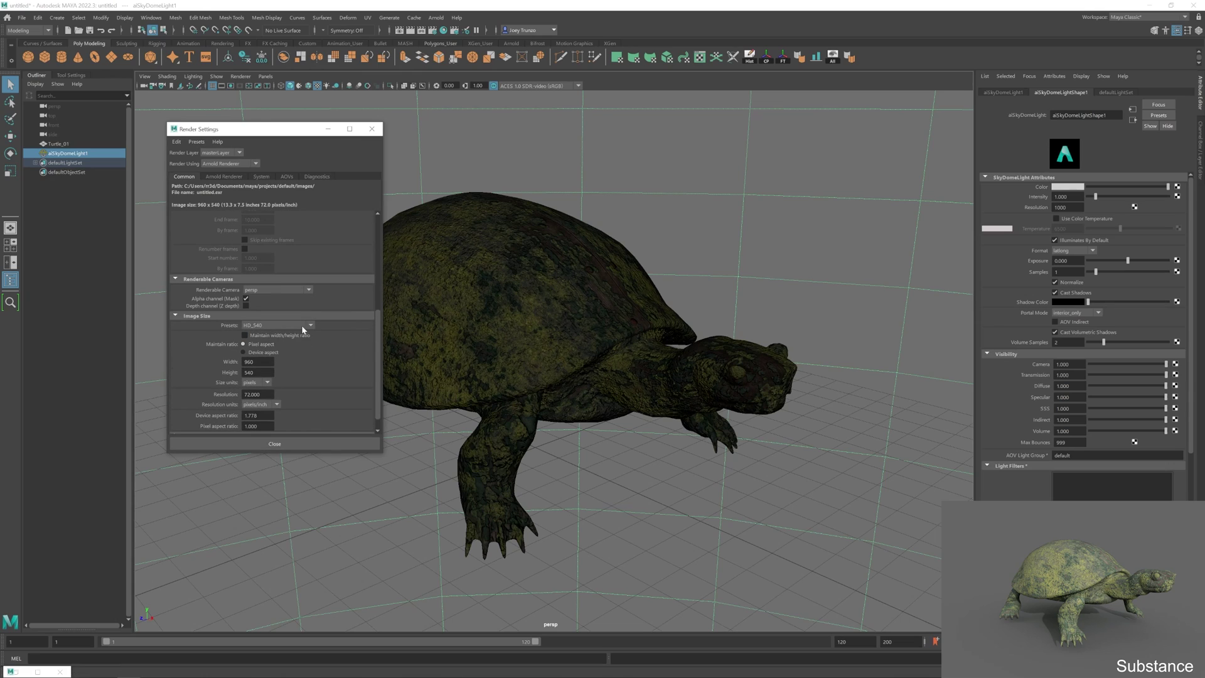
{"action": "left_click", "coordinate": [302, 325]}
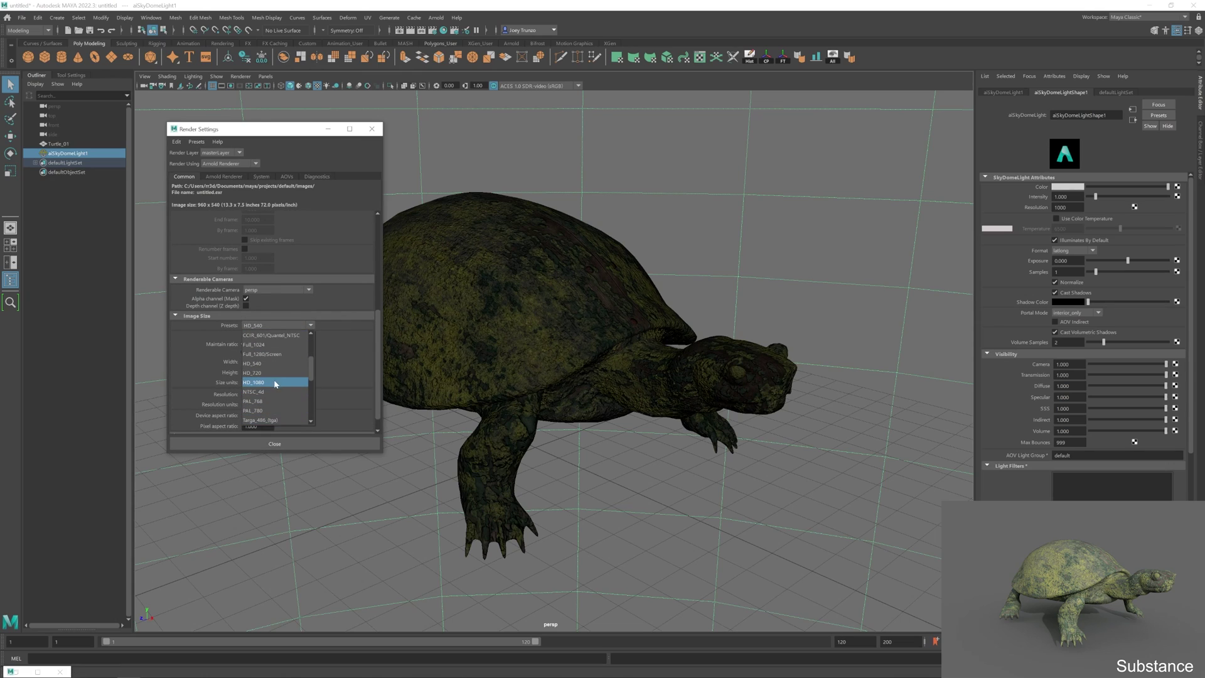
{"action": "left_click", "coordinate": [275, 383]}
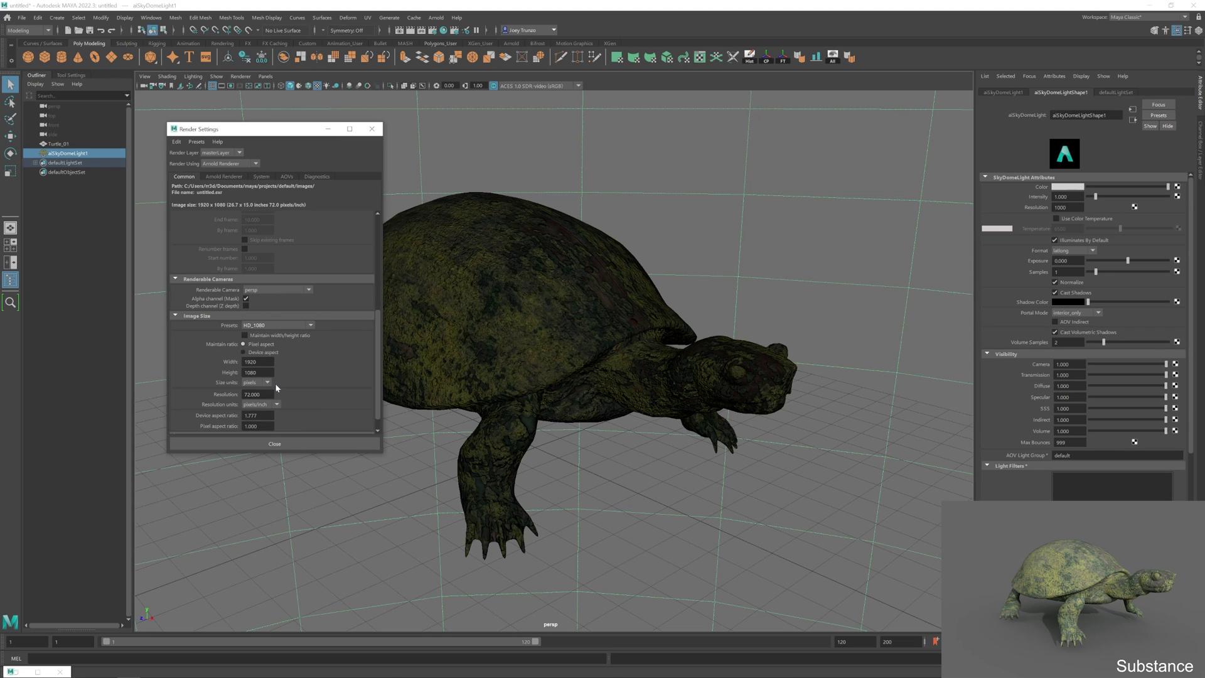
{"action": "left_click", "coordinate": [274, 443]}
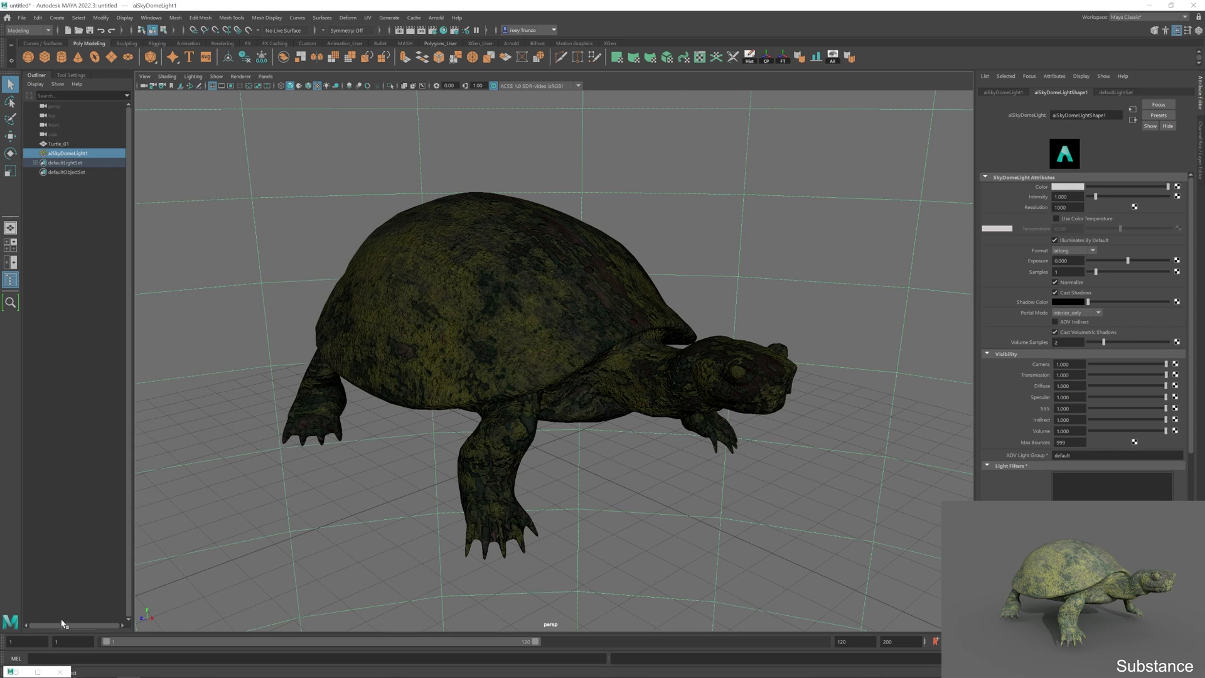
{"action": "left_click", "coordinate": [17, 673]}
{"action": "left_click", "coordinate": [708, 199]}
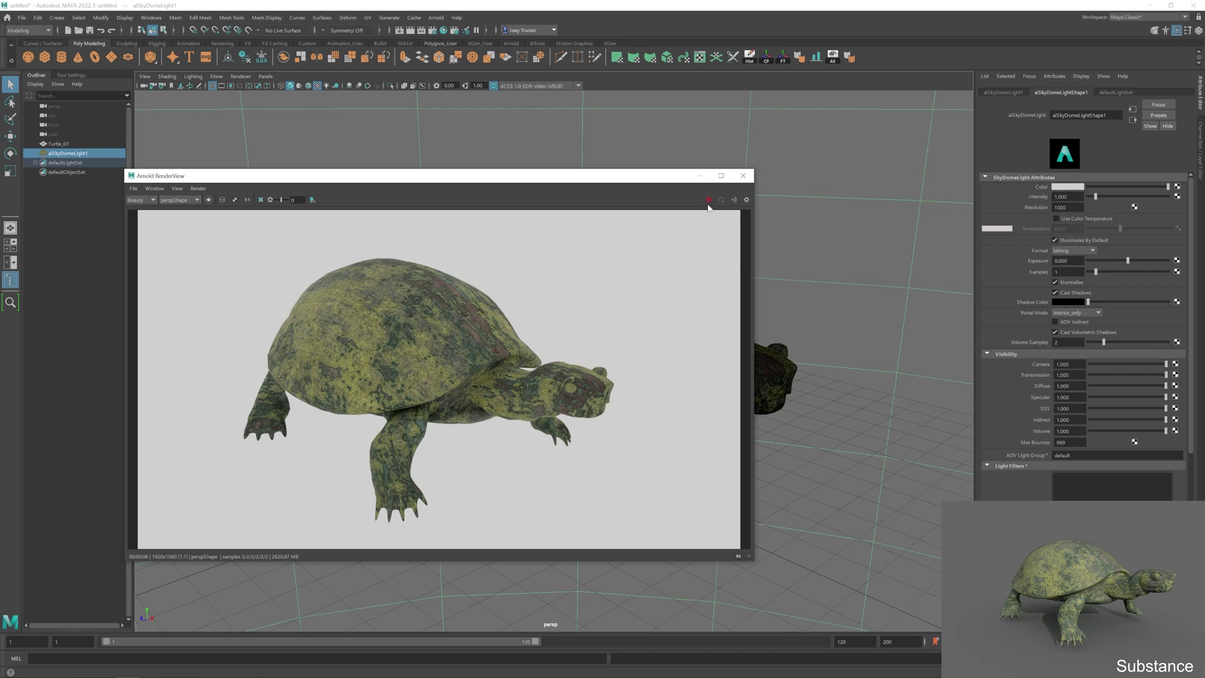
- Create a polygon plane, then rotate and scale it into a floor under the turtle
{"action": "left_click", "coordinate": [699, 176]}
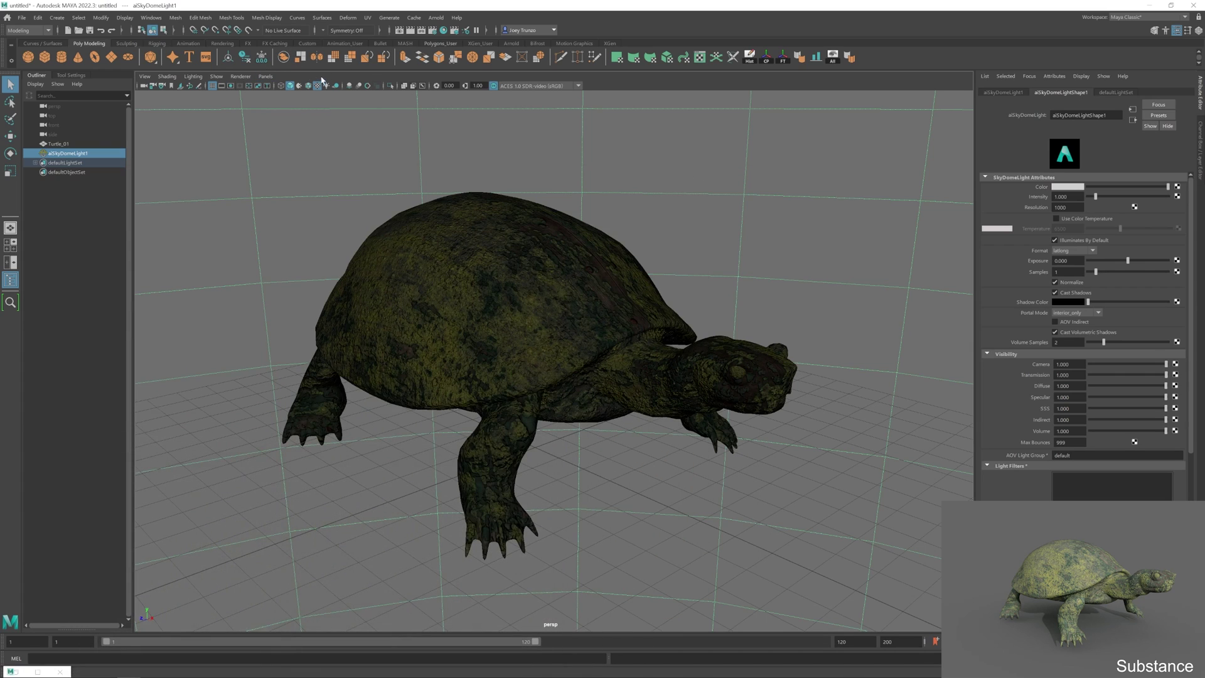
{"action": "left_click_drag", "start_coordinate": [540, 439], "coordinate": [654, 490]}
{"action": "key", "text": "r"}
{"action": "key", "text": "e"}
{"action": "left_click_drag", "start_coordinate": [544, 462], "coordinate": [493, 444]}
{"action": "key", "text": "r"}
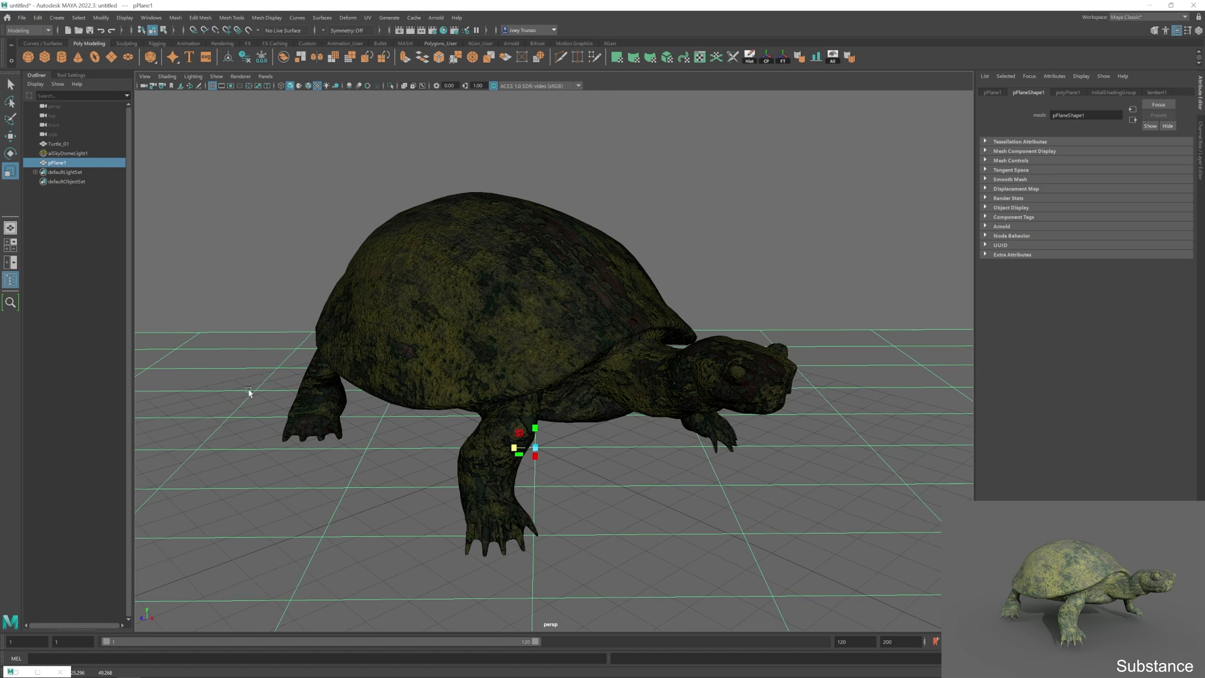
{"action": "right_click_drag", "start_coordinate": [249, 390], "coordinate": [251, 418]}
- Extrude the plane's back edge up into a wall and slide the front edge forward
{"action": "right_click_drag", "start_coordinate": [169, 333], "coordinate": [167, 307]}
{"action": "left_click", "coordinate": [167, 333]}
{"action": "key", "text": "ctrl+e"}
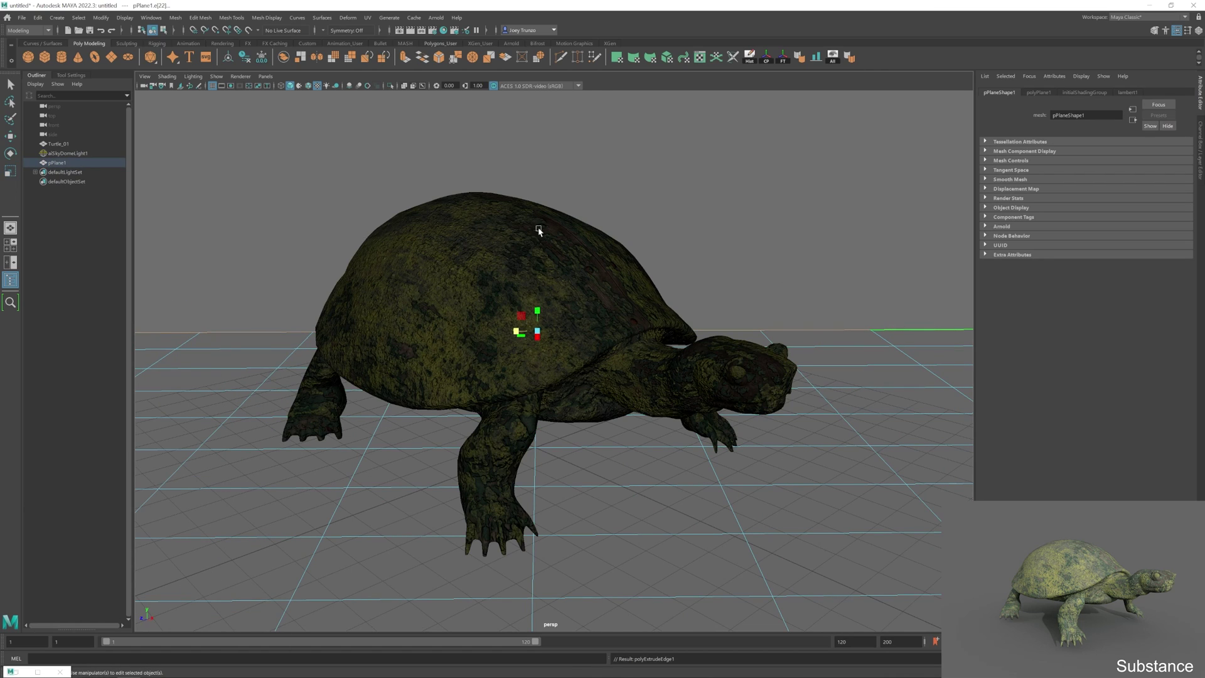
{"action": "left_click_drag", "start_coordinate": [537, 311], "coordinate": [540, 100]}
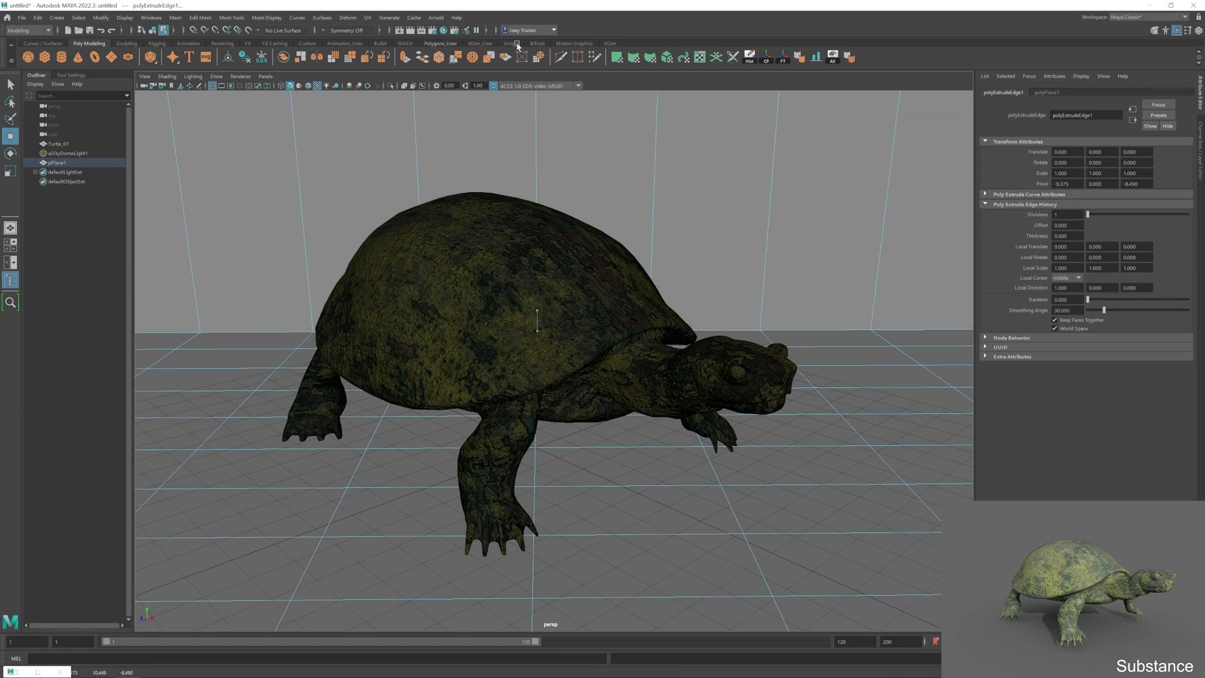
{"action": "key", "text": "w"}
{"action": "left_click", "coordinate": [237, 348]}
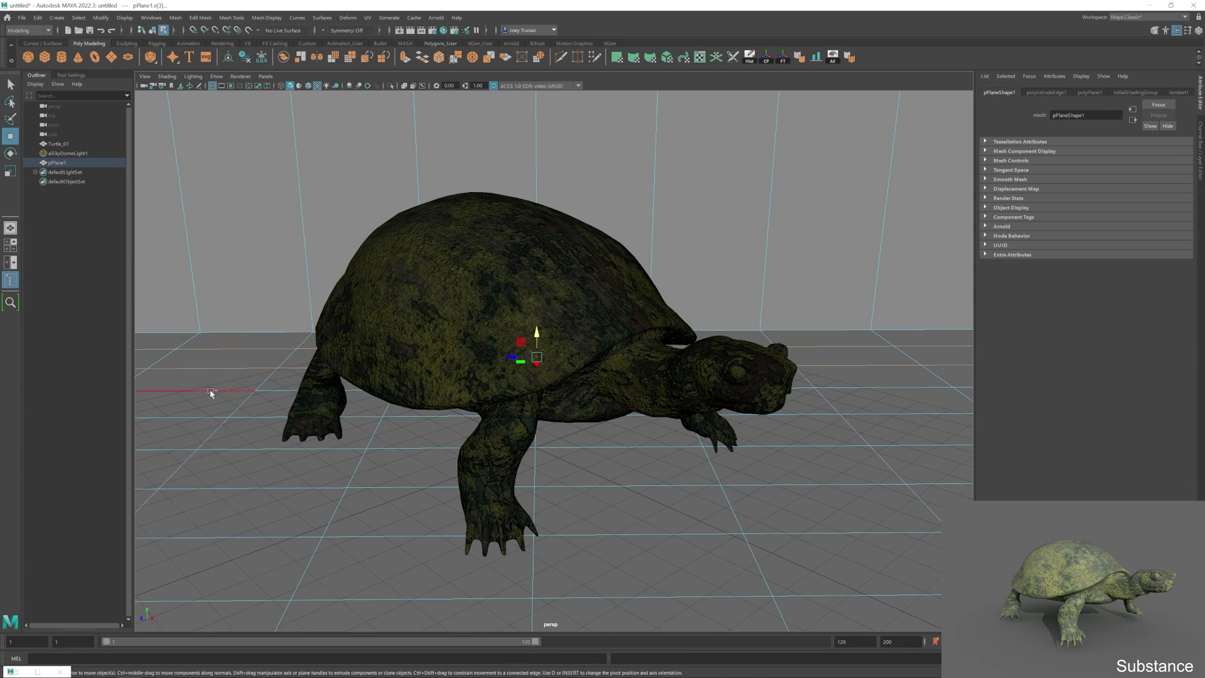
{"action": "middle_click_drag", "start_coordinate": [205, 419], "coordinate": [230, 531]}
- Bevel the wall-floor edge with 6 segments and fraction 1 to curve the backdrop
{"action": "key", "text": "r"}
{"action": "left_click", "coordinate": [264, 331]}
{"action": "left_click", "coordinate": [200, 17]}
{"action": "left_click", "coordinate": [207, 52]}
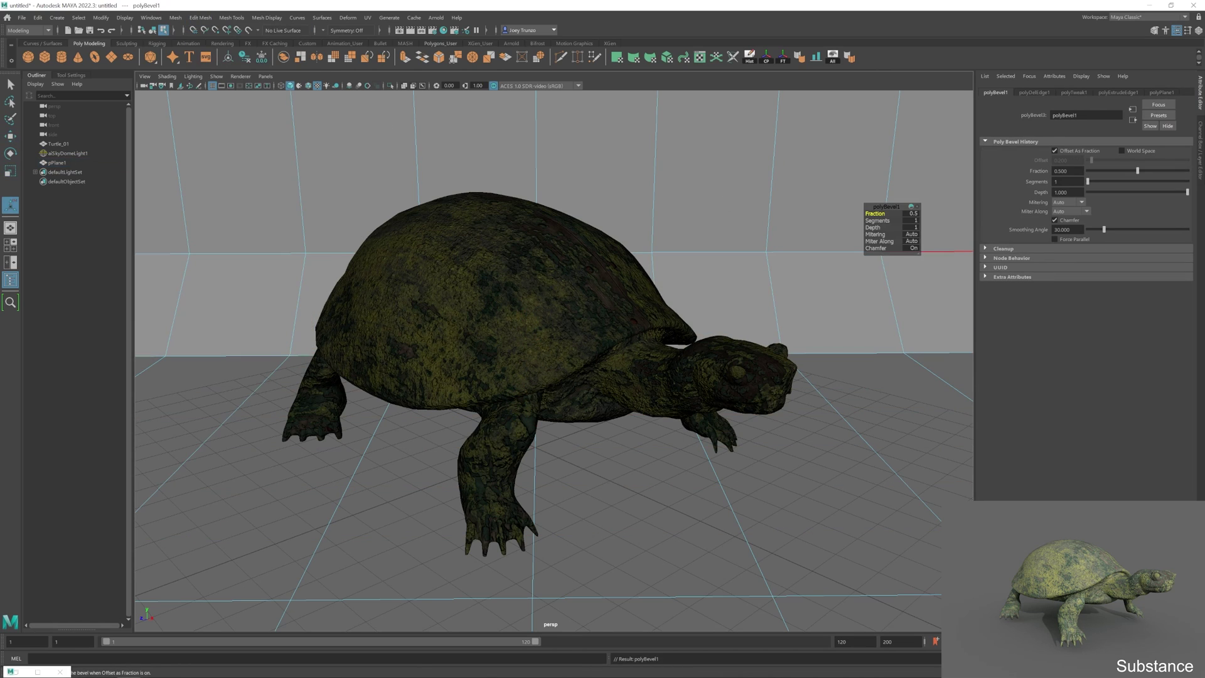
{"action": "left_click_drag", "start_coordinate": [1110, 183], "coordinate": [1201, 170]}
{"action": "key", "text": "F8"}
{"action": "key", "text": "q"}
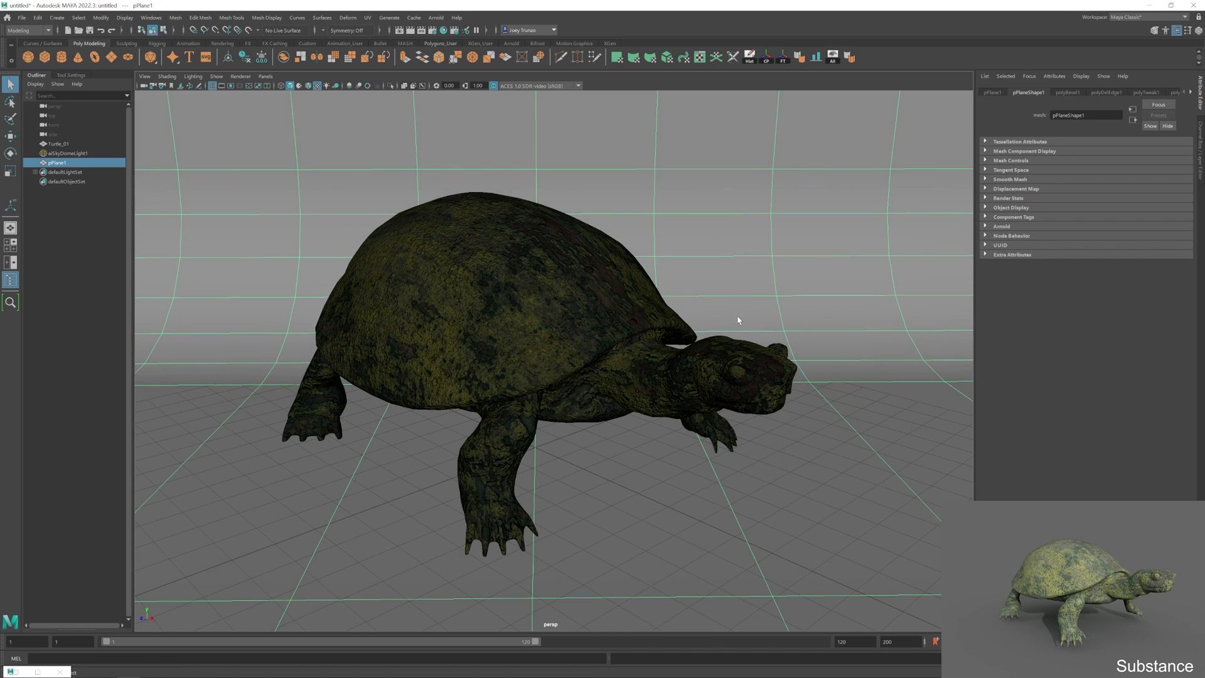
- Reposition the backdrop under the turtle and test-render it with Arnold IPR
{"action": "mouse_move", "coordinate": [739, 341]}
{"action": "left_mouse_down", "text": "alt"}
{"action": "mouse_move", "coordinate": [725, 325]}
{"action": "mouse_move", "coordinate": [720, 270]}
{"action": "left_mouse_up", "text": "alt"}
{"action": "key", "text": "w"}
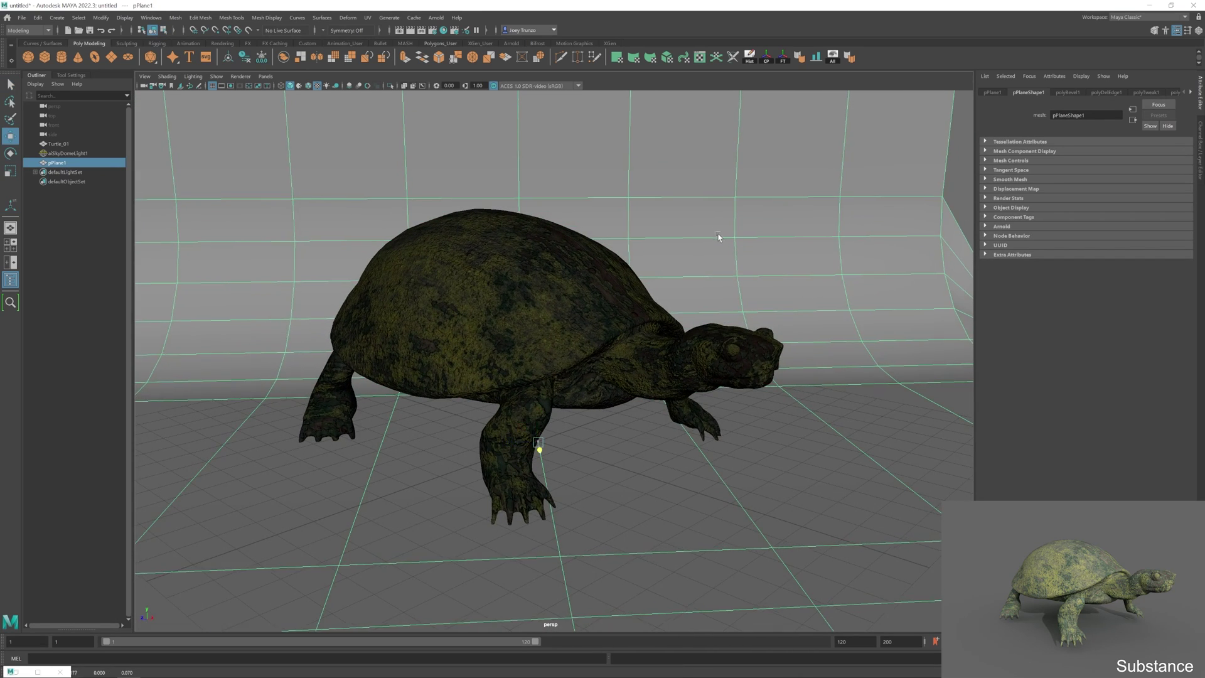
{"action": "mouse_move", "coordinate": [539, 437]}
{"action": "left_mouse_down"}
{"action": "mouse_move", "coordinate": [538, 423]}
{"action": "mouse_move", "coordinate": [538, 435]}
{"action": "left_mouse_up"}
{"action": "left_click", "coordinate": [421, 30]}
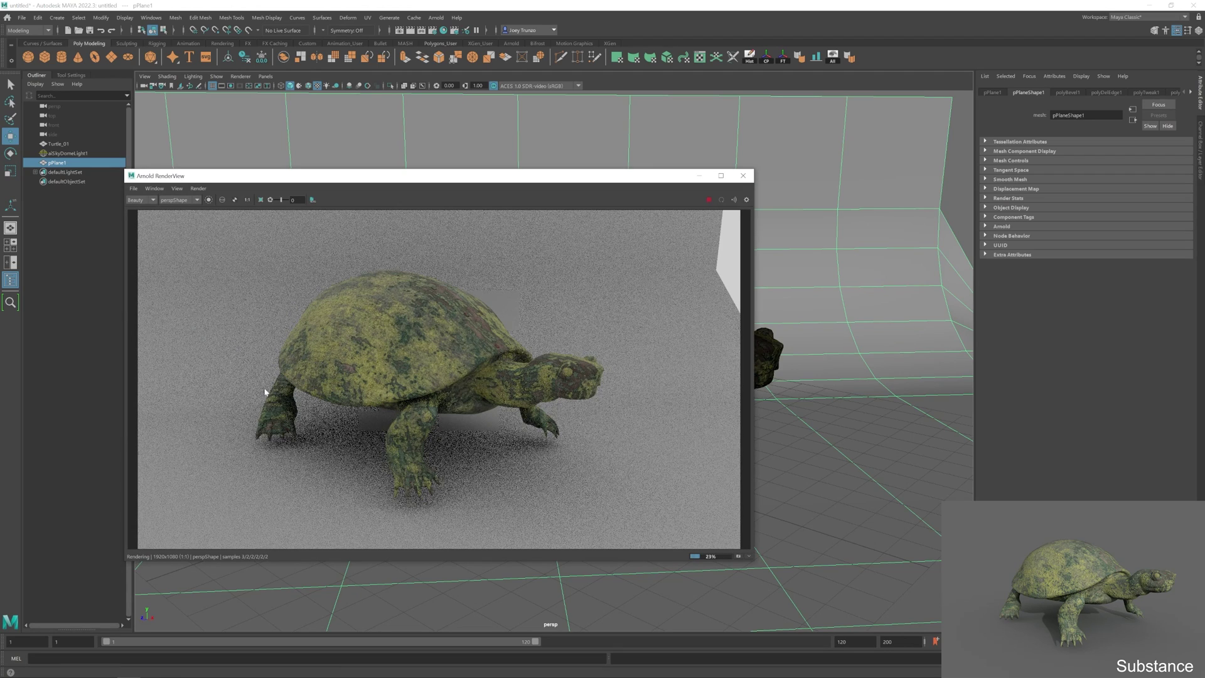
{"action": "left_click", "coordinate": [709, 200]}
- Create a new camera from Create > Cameras > Camera
{"action": "left_click", "coordinate": [699, 176]}
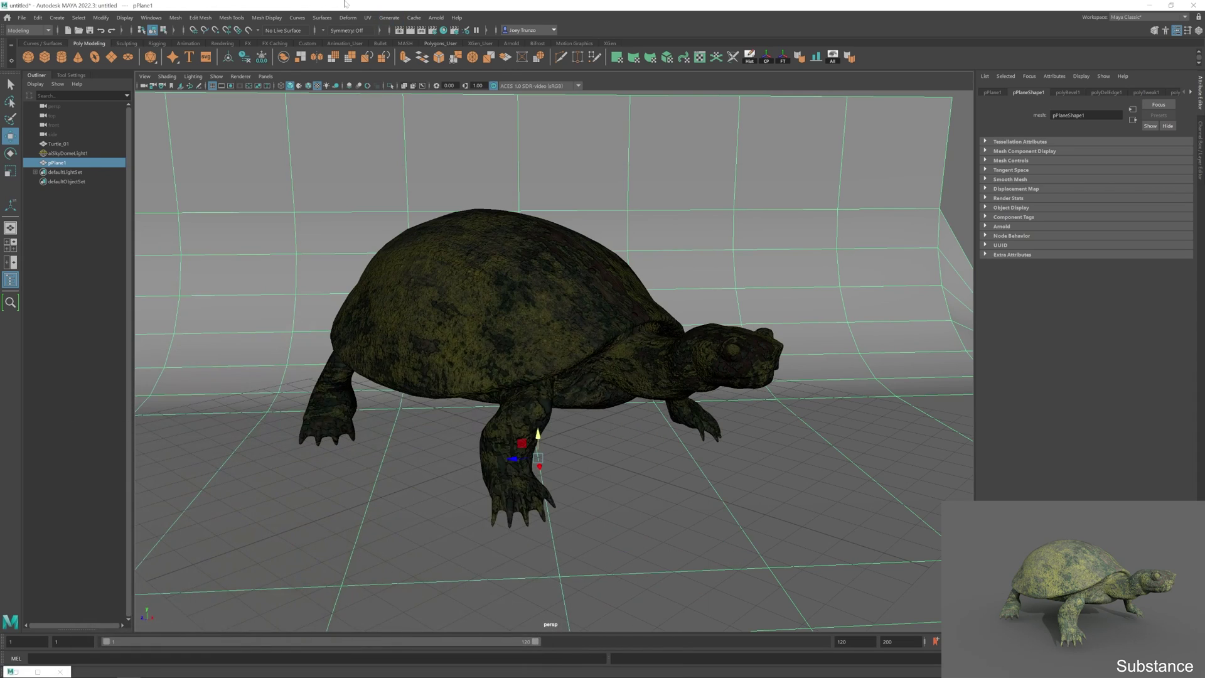
{"action": "left_click", "coordinate": [435, 17]}
{"action": "left_click", "coordinate": [57, 17]}
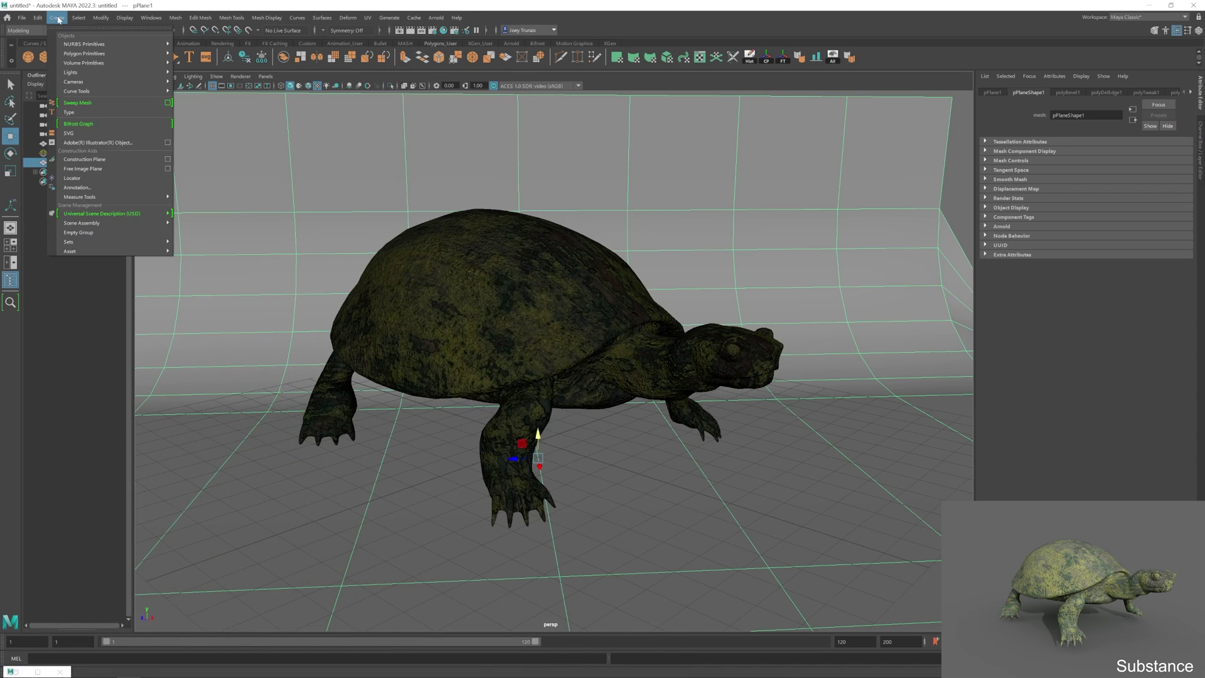
{"action": "mouse_move", "coordinate": [82, 82]}
{"action": "left_click", "coordinate": [198, 90]}
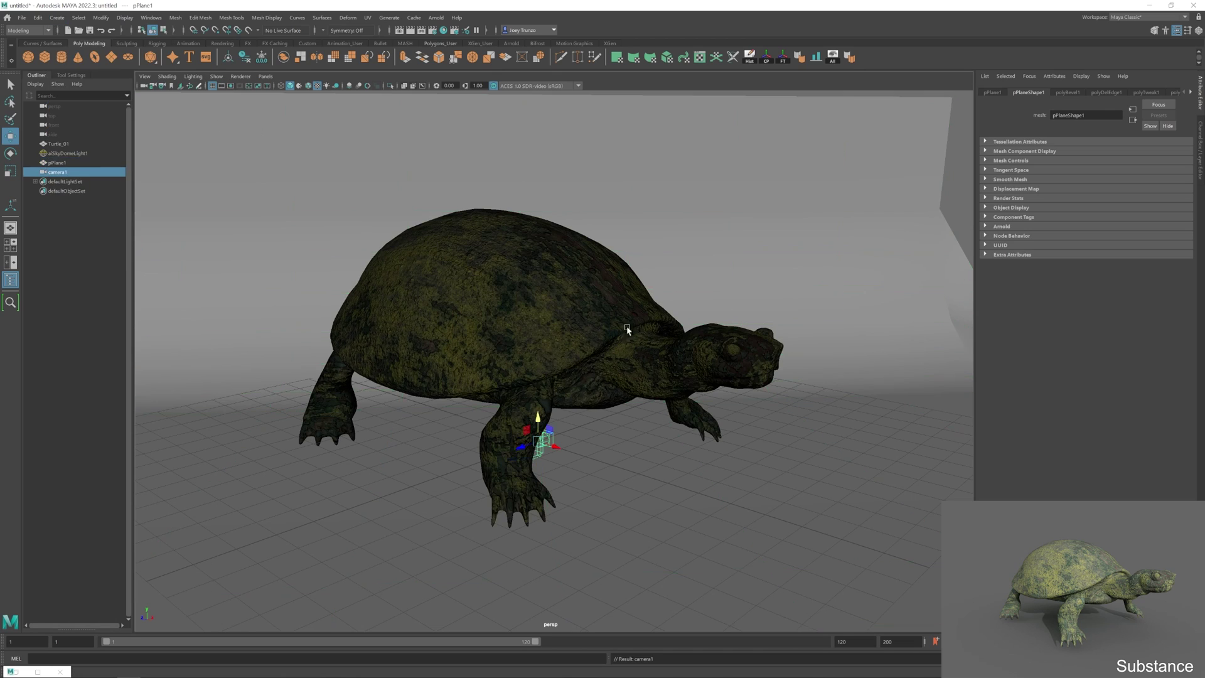
- Look through camera1, frame the whole turtle, and enable the 1920x1080 Resolution Gate
{"action": "left_click_drag", "start_coordinate": [552, 368], "coordinate": [527, 439], "text": "alt"}
{"action": "key", "text": "space"}
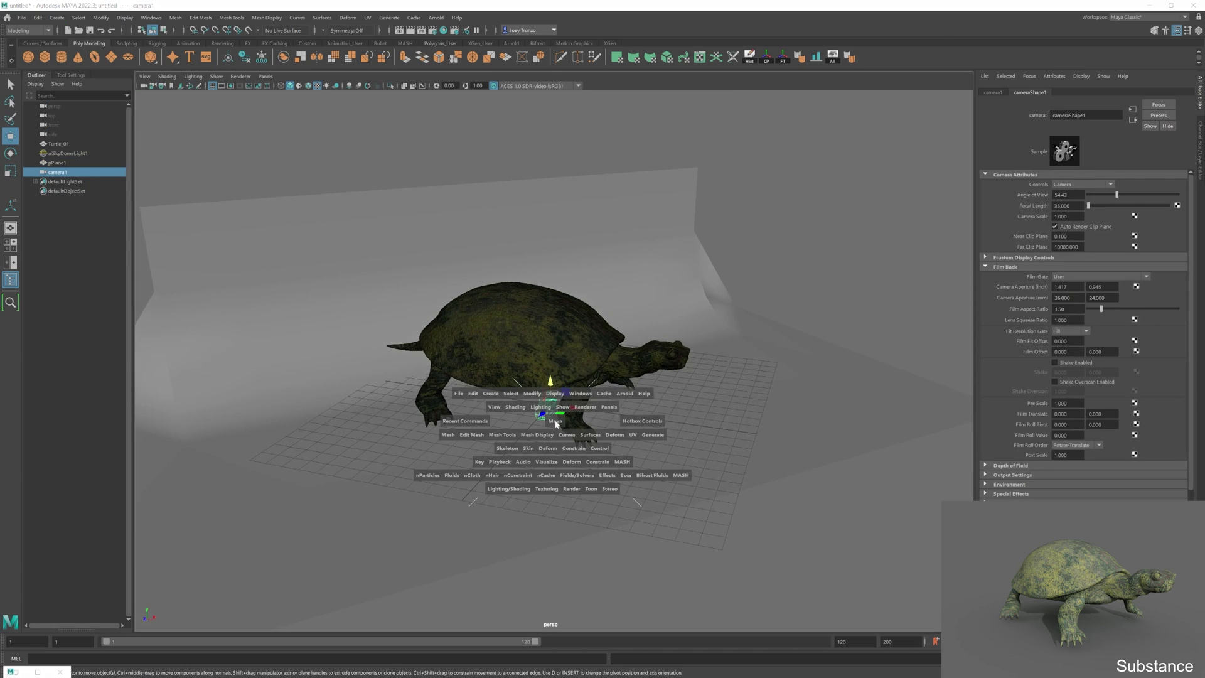
{"action": "left_click", "coordinate": [611, 408]}
{"action": "left_click", "coordinate": [716, 419]}
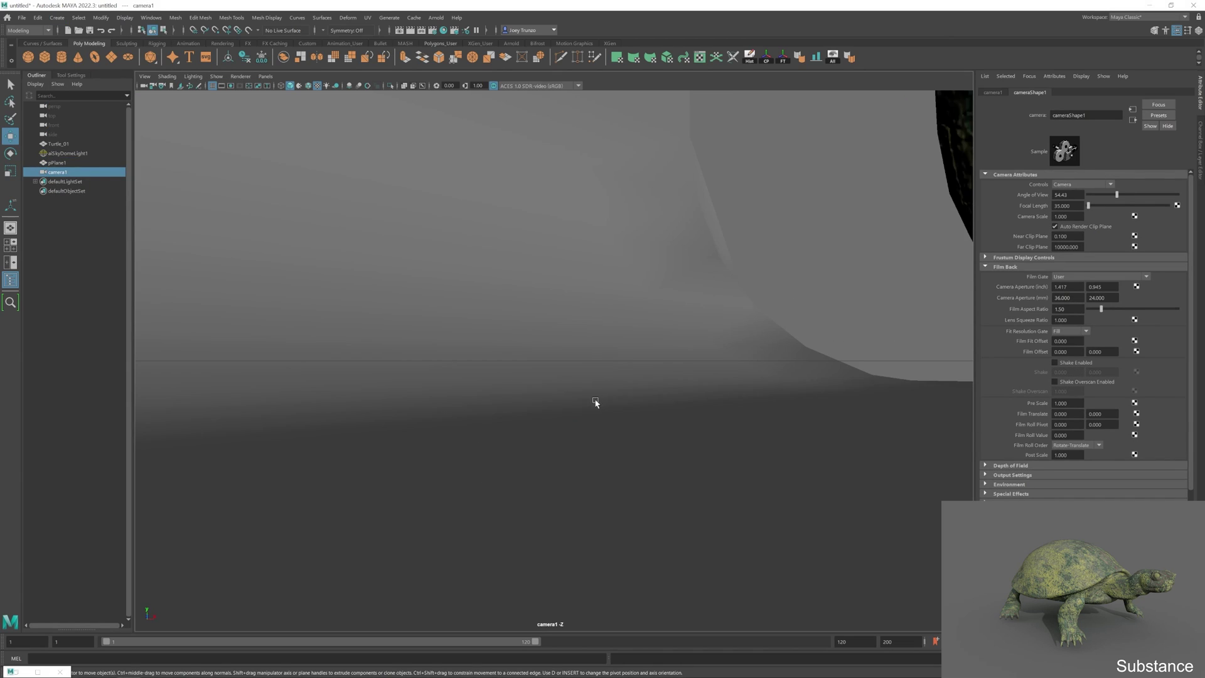
{"action": "left_click_drag", "start_coordinate": [640, 426], "coordinate": [578, 344], "text": "alt"}
{"action": "scroll", "coordinate": [557, 345], "scroll_direction": "down", "scroll_amount": 6}
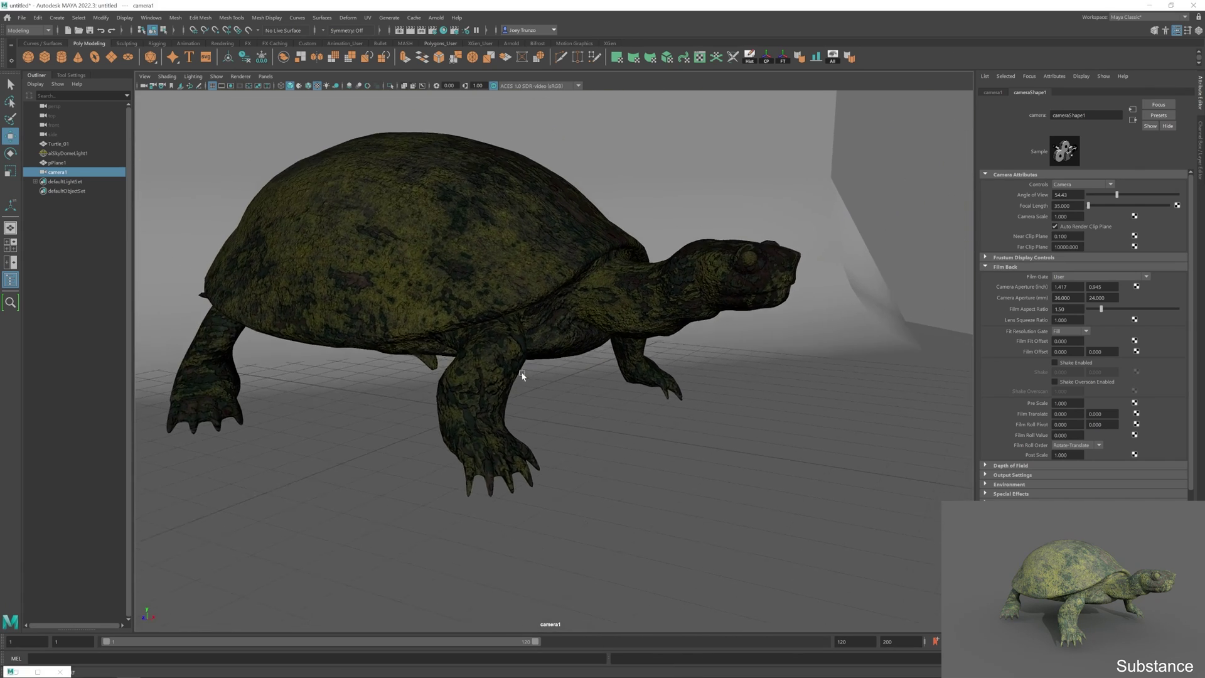
{"action": "left_click", "coordinate": [232, 86]}
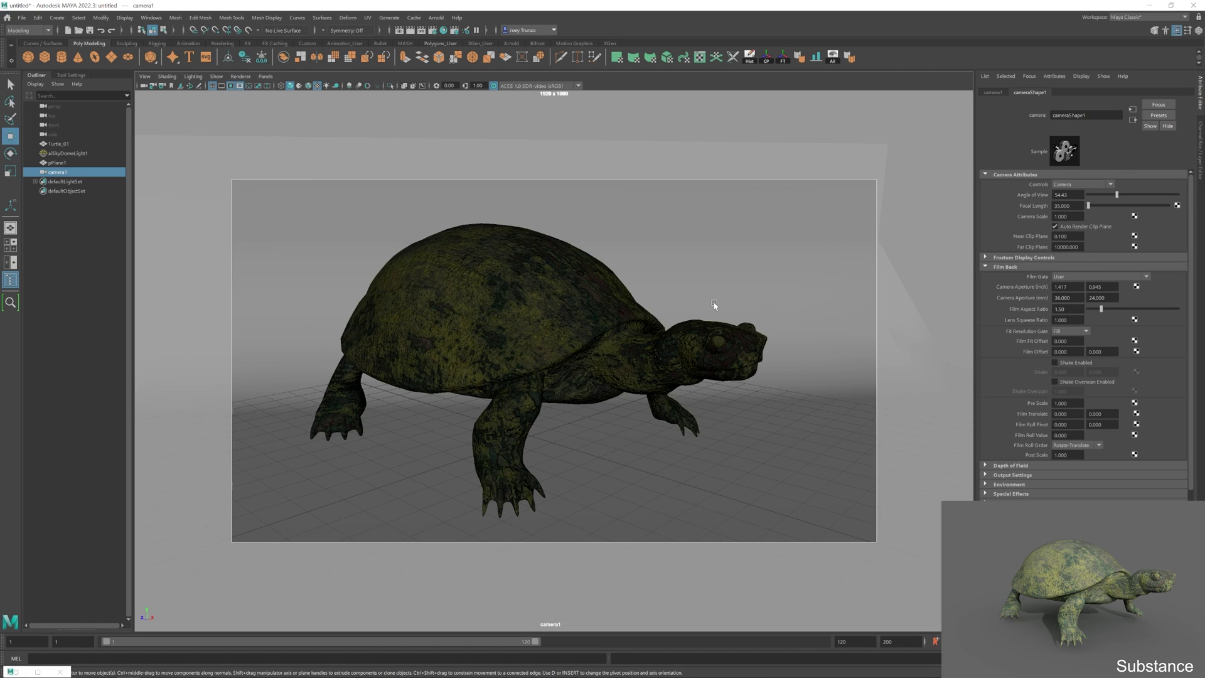
{"action": "mouse_move", "coordinate": [666, 367]}
{"action": "left_mouse_down", "text": "alt"}
{"action": "mouse_move", "coordinate": [696, 350]}
{"action": "mouse_move", "coordinate": [680, 352]}
{"action": "left_mouse_up", "text": "alt"}
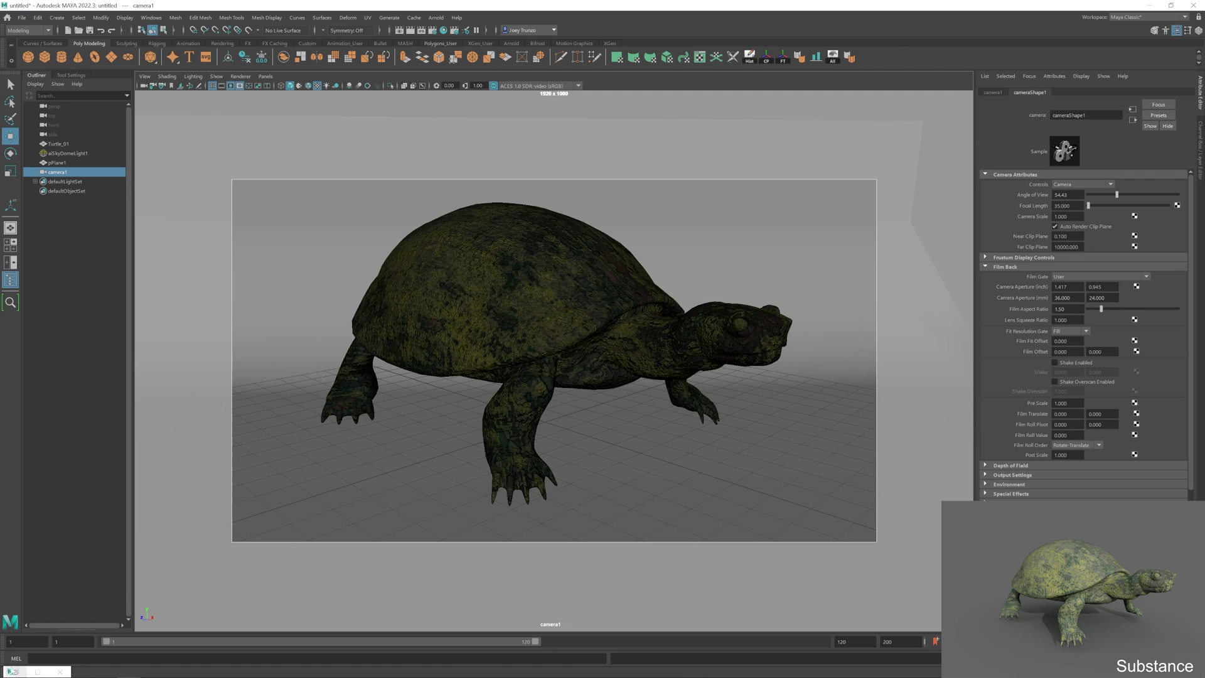
- Switch the Arnold RenderView camera from perspShape to cameraShape1, run an IPR test, then stop and minimize it
{"action": "left_click", "coordinate": [399, 30]}
{"action": "left_click", "coordinate": [197, 200]}
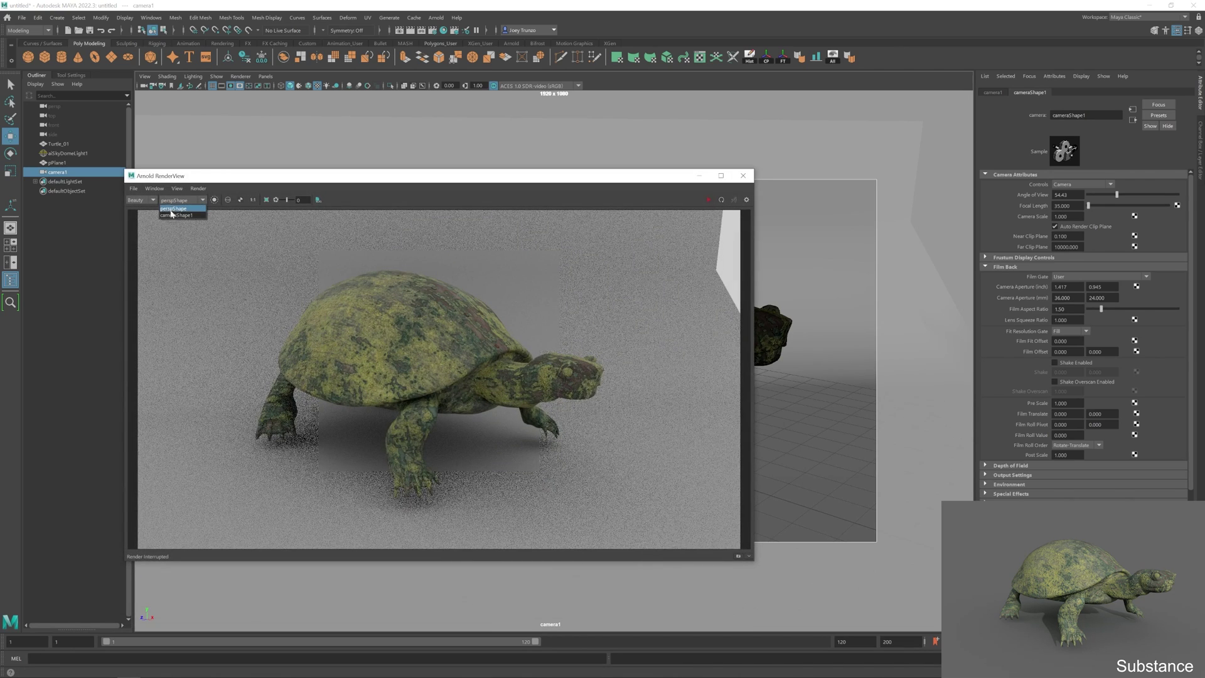
{"action": "left_click", "coordinate": [176, 215]}
{"action": "left_click", "coordinate": [708, 200]}
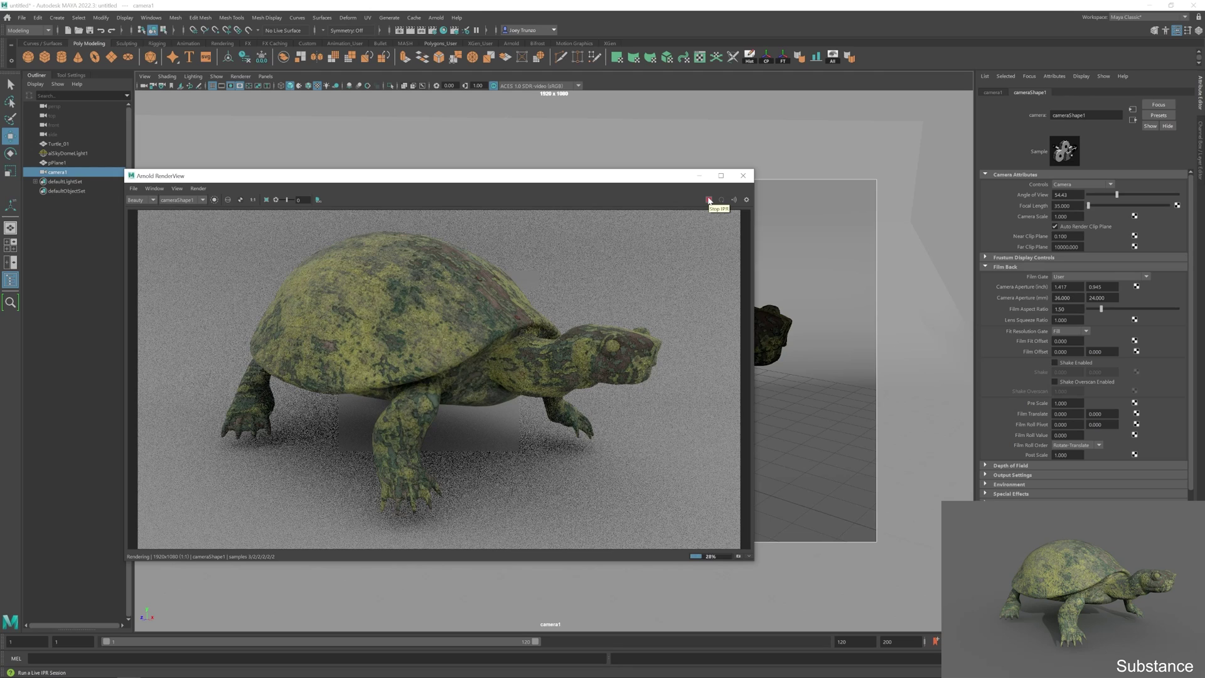
{"action": "left_click", "coordinate": [709, 200]}
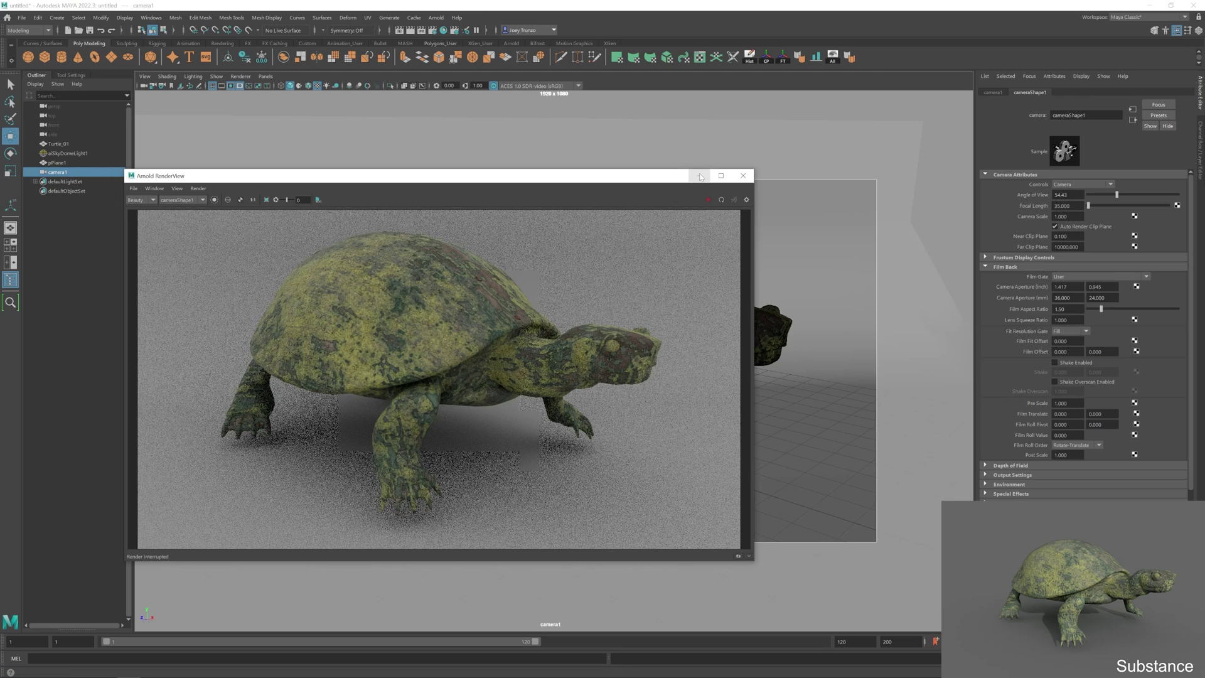
{"action": "left_click", "coordinate": [700, 176]}
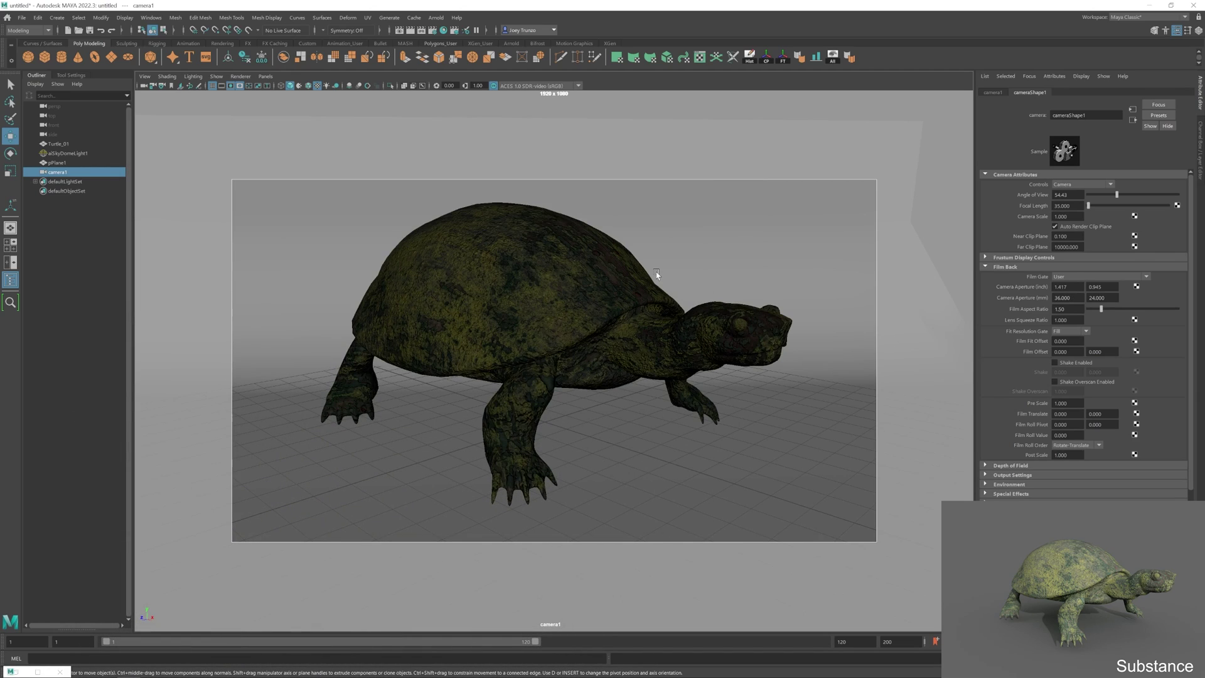
- Select the backdrop plane and switch the viewport back to the persp camera to see it fully
{"action": "left_click", "coordinate": [432, 19]}
{"action": "left_click", "coordinate": [430, 194]}
{"action": "left_click", "coordinate": [431, 194]}
{"action": "key", "text": "space"}
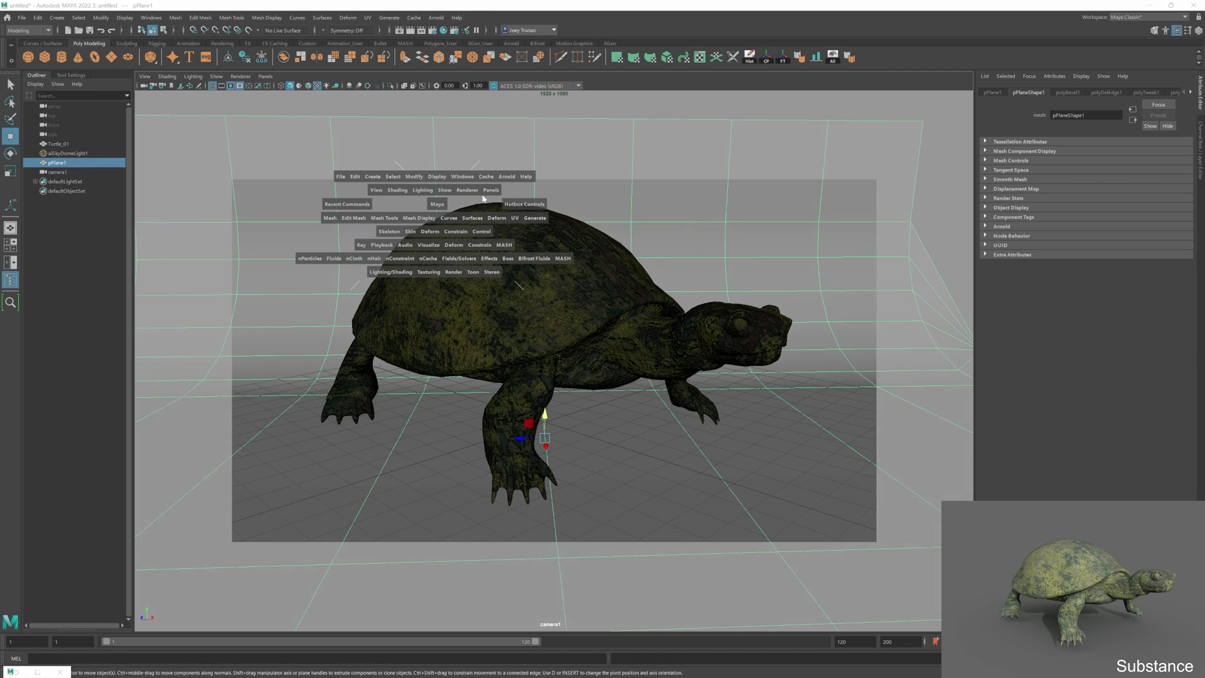
{"action": "left_click", "coordinate": [489, 191]}
{"action": "mouse_move", "coordinate": [551, 201]}
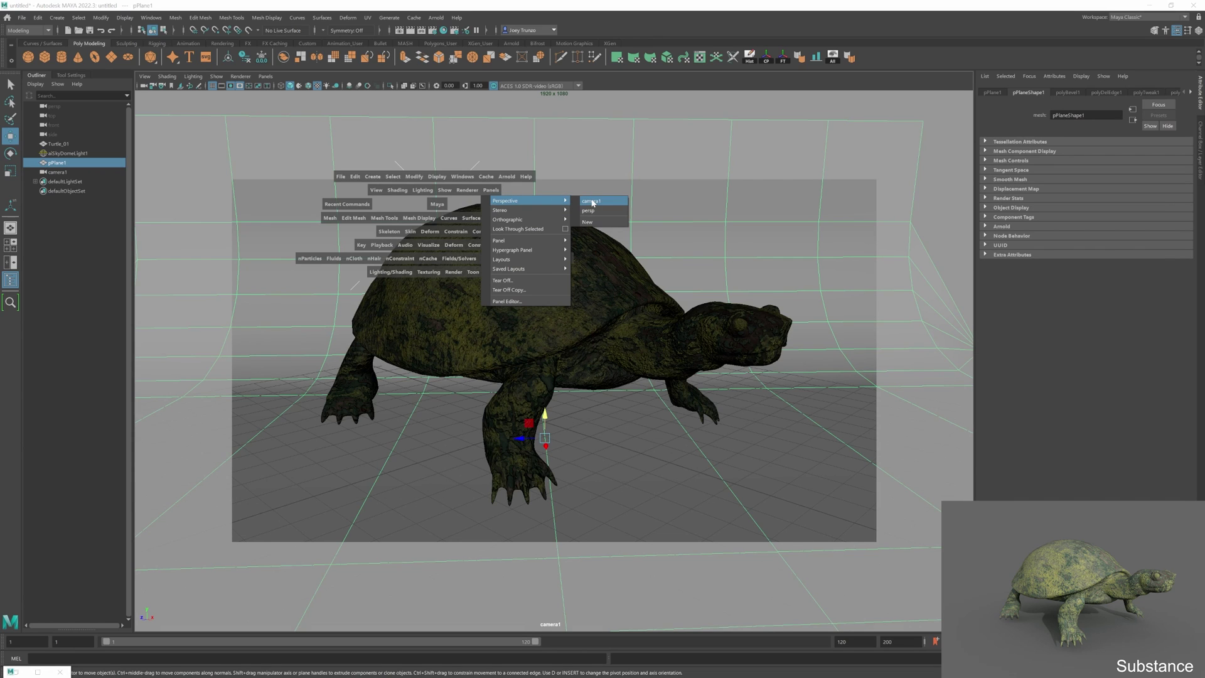
{"action": "left_click", "coordinate": [590, 210]}
{"action": "left_click_drag", "start_coordinate": [440, 367], "coordinate": [510, 368], "text": "alt"}
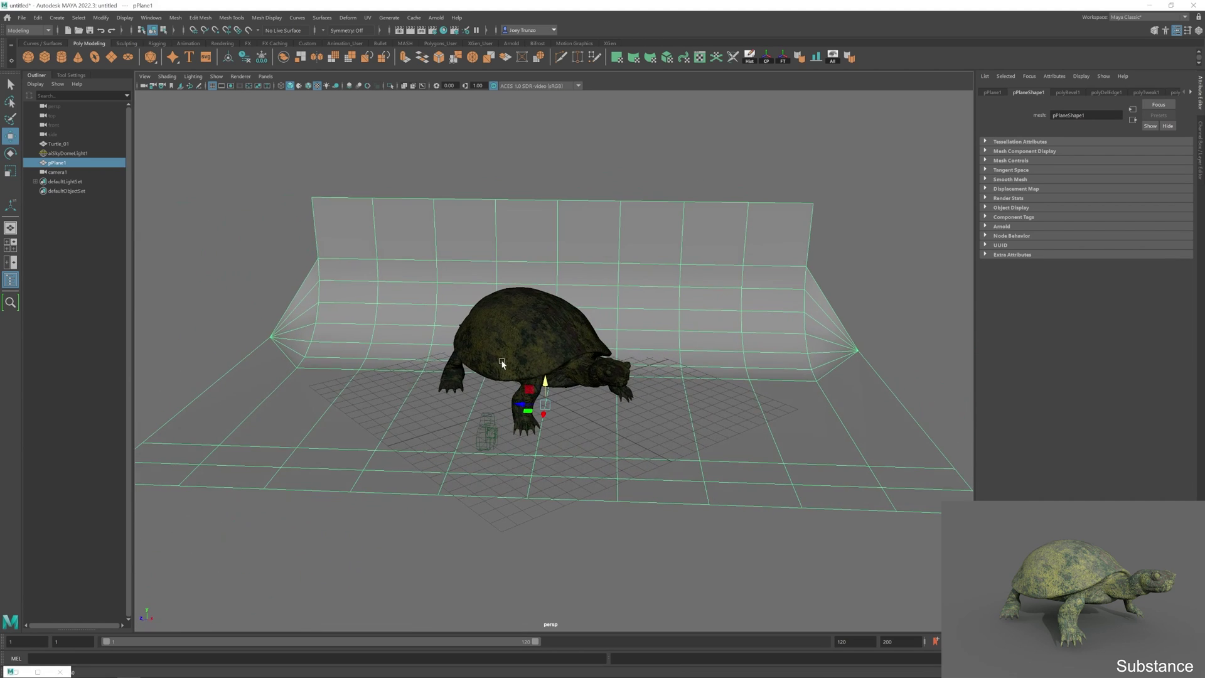
{"action": "scroll", "coordinate": [512, 368], "scroll_direction": "down", "scroll_amount": 3}
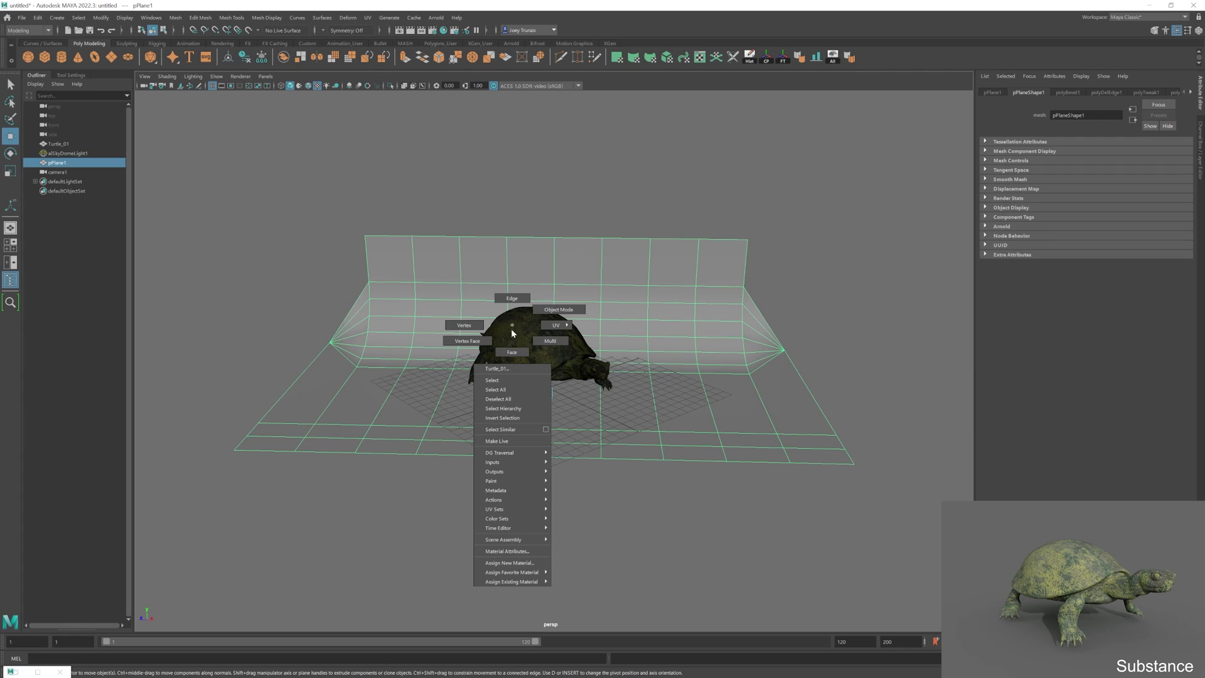
{"action": "right_click_drag", "start_coordinate": [511, 326], "coordinate": [515, 315]}
- Delete the backdrop's left column, left and right fan faces, and stray bottom-right triangle
{"action": "right_click_drag", "start_coordinate": [463, 274], "coordinate": [464, 296]}
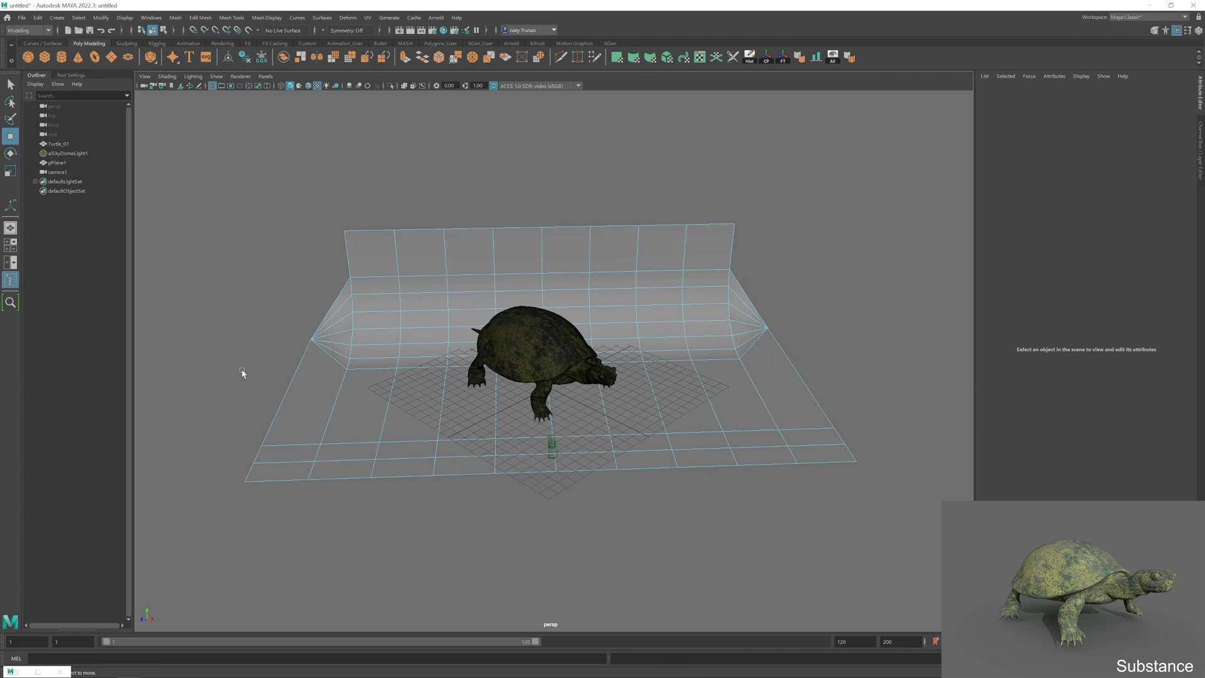
{"action": "left_click_drag", "start_coordinate": [236, 290], "coordinate": [292, 534]}
{"action": "key", "text": "Delete"}
{"action": "left_click_drag", "start_coordinate": [293, 294], "coordinate": [328, 358]}
{"action": "key", "text": "Delete"}
{"action": "left_click_drag", "start_coordinate": [807, 271], "coordinate": [759, 349]}
{"action": "key", "text": "Delete"}
{"action": "left_click_drag", "start_coordinate": [874, 398], "coordinate": [827, 472]}
{"action": "key", "text": "Delete"}
- Return to object mode and frame the trimmed backdrop level in the view
{"action": "key", "text": "F8"}
{"action": "key", "text": "f"}
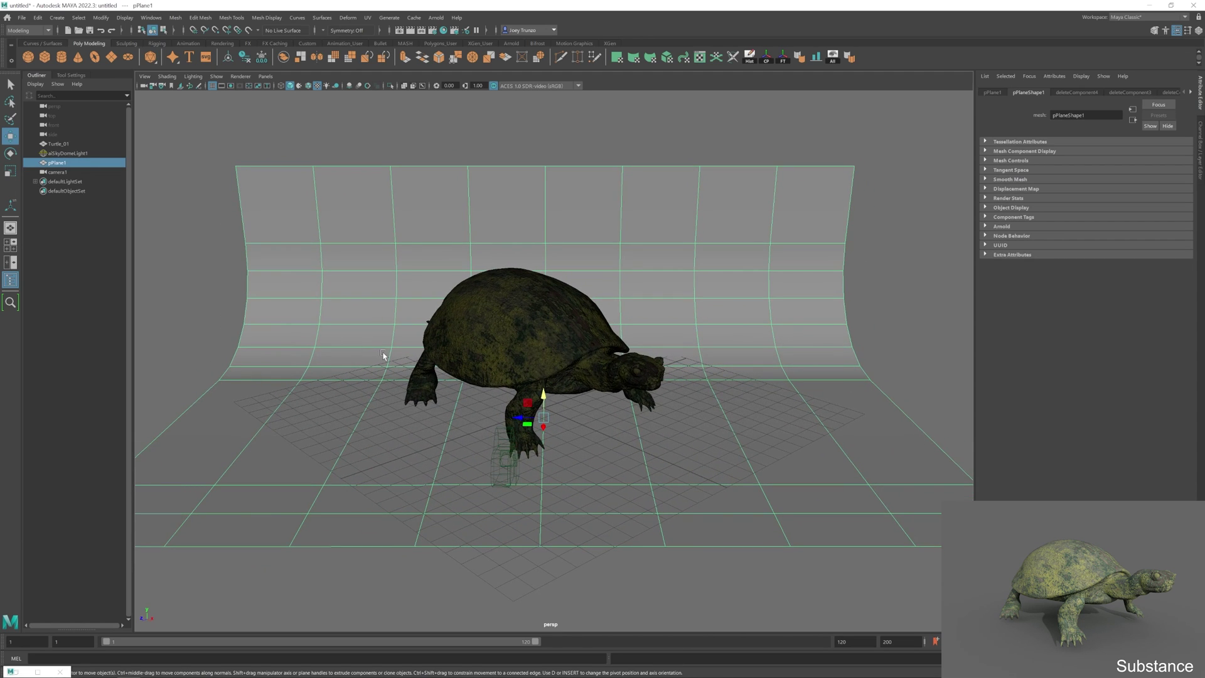
{"action": "scroll", "coordinate": [429, 190], "scroll_direction": "up", "scroll_amount": 4}
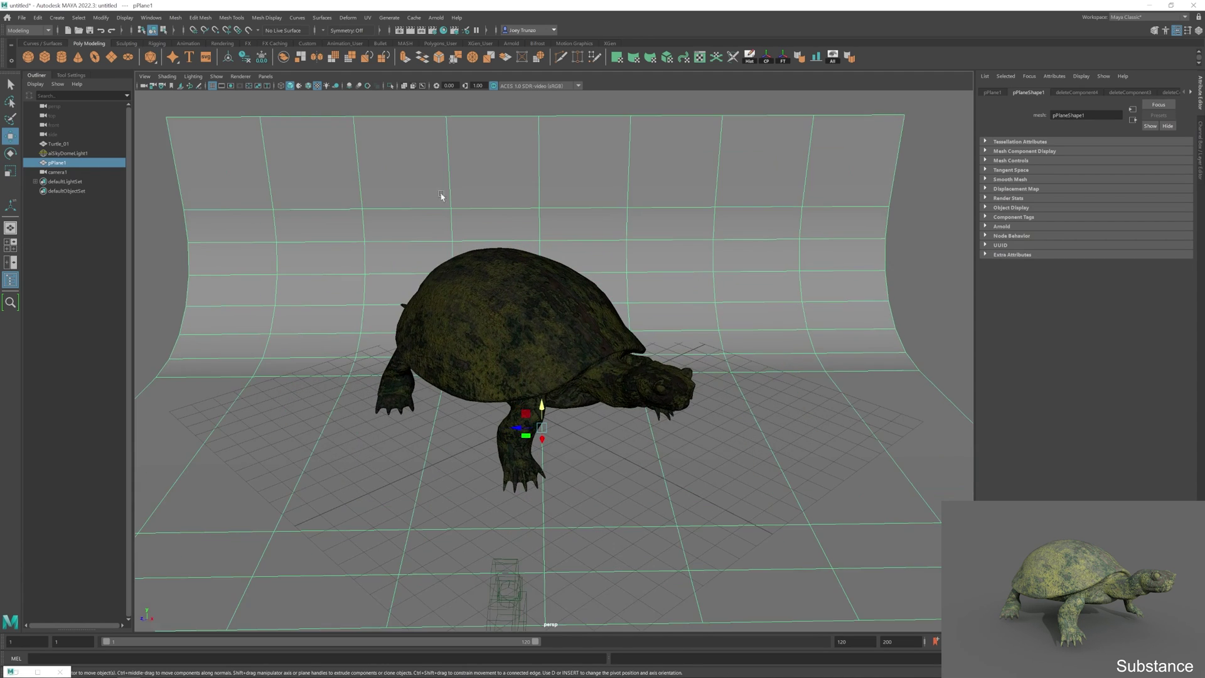
{"action": "left_click_drag", "start_coordinate": [445, 205], "coordinate": [458, 107], "text": "alt"}
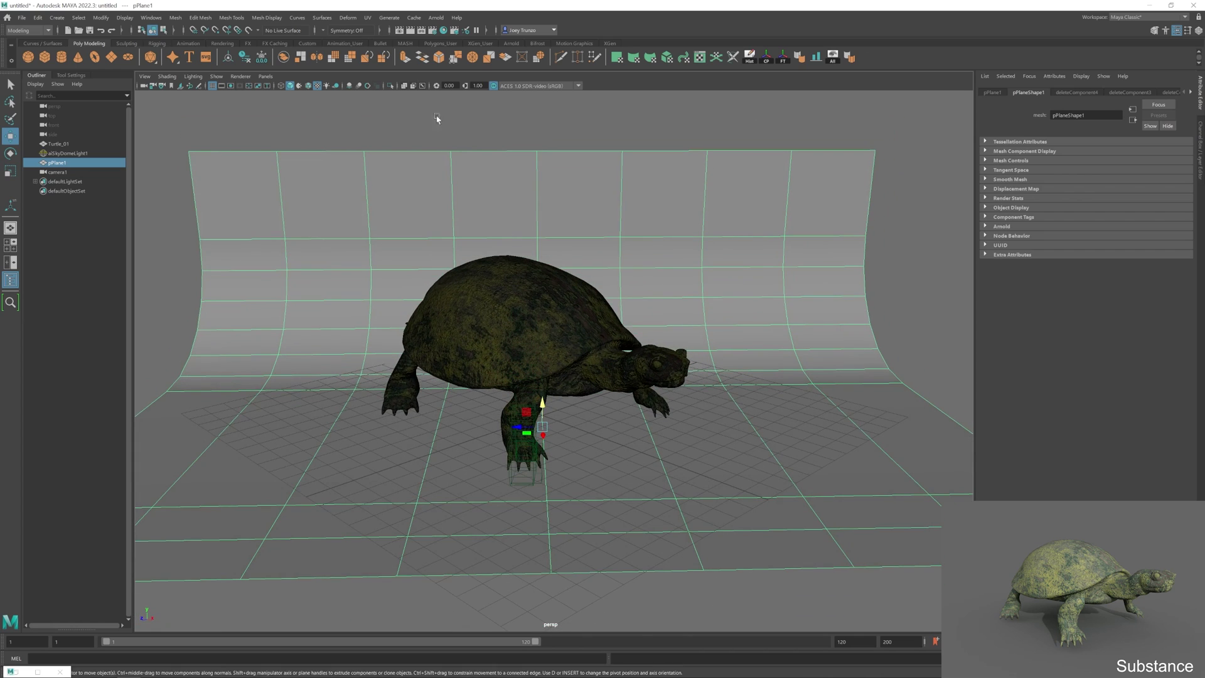
- Create an Arnold area light and move it beside the turtle
{"action": "left_click", "coordinate": [436, 18]}
{"action": "mouse_move", "coordinate": [477, 67]}
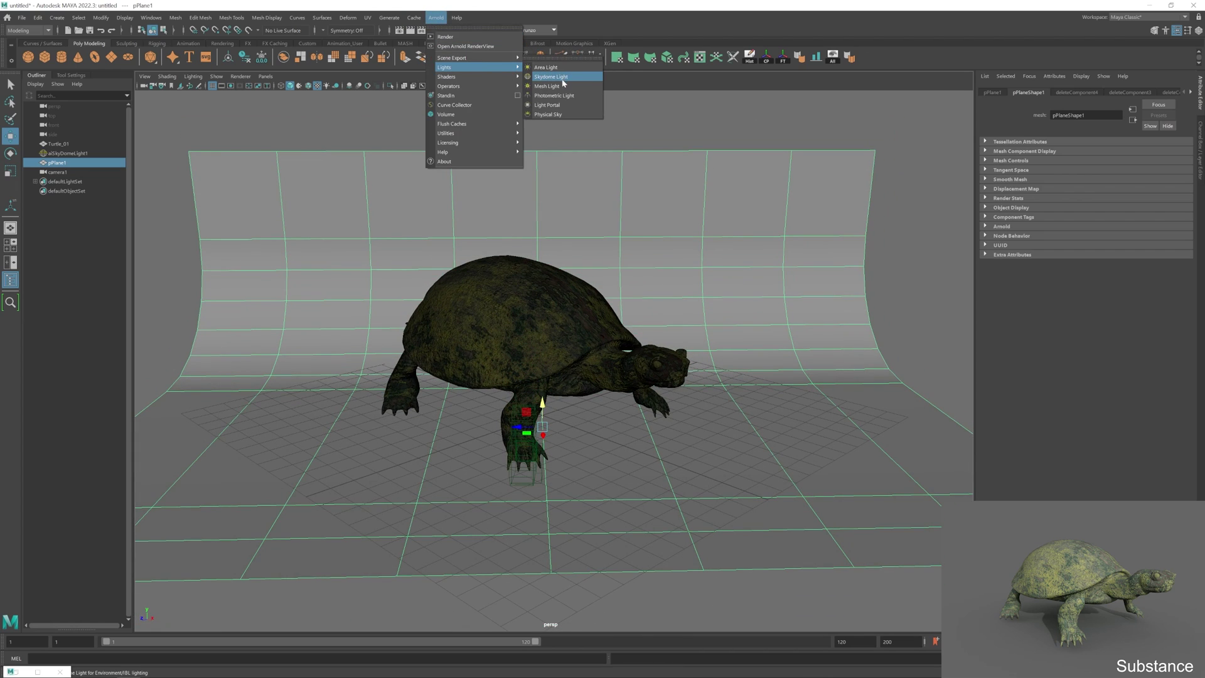
{"action": "left_click", "coordinate": [546, 67]}
{"action": "scroll", "coordinate": [552, 352], "scroll_direction": "down", "scroll_amount": 5}
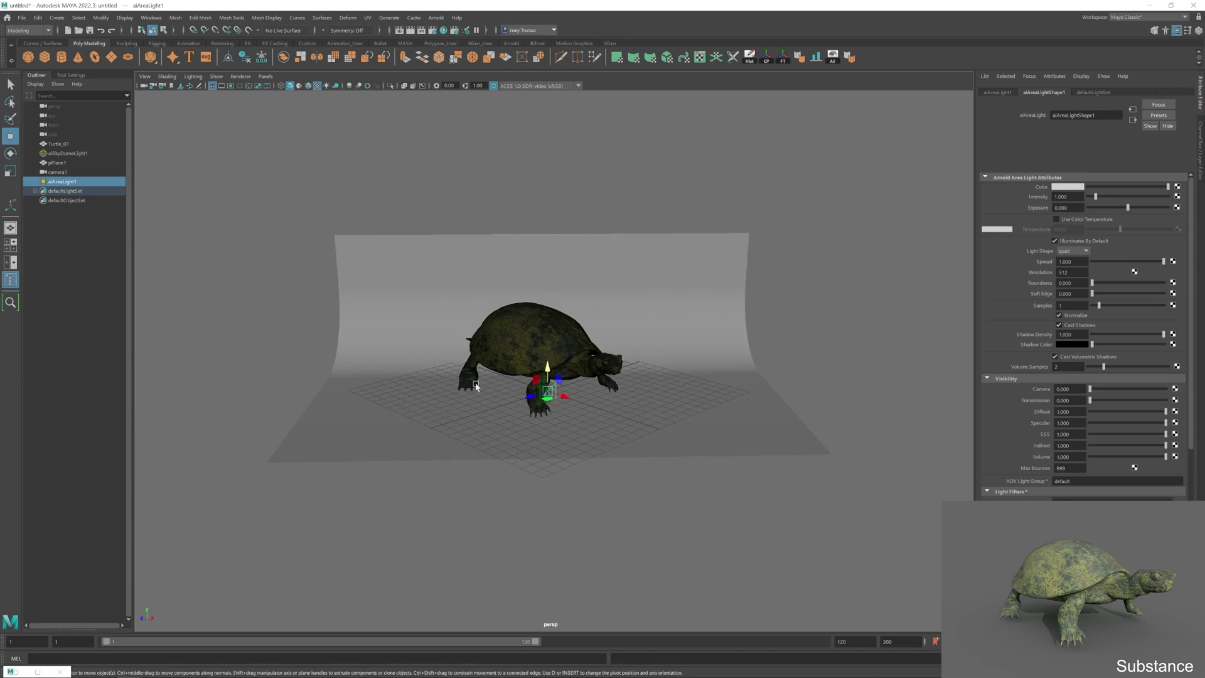
{"action": "left_click_drag", "start_coordinate": [490, 402], "coordinate": [778, 398], "text": "alt"}
{"action": "key", "text": "r"}
{"action": "key", "text": "w"}
- Turn off Normalize on the area light and raise its exposure
{"action": "left_click", "coordinate": [806, 399]}
{"action": "left_click", "coordinate": [741, 361]}
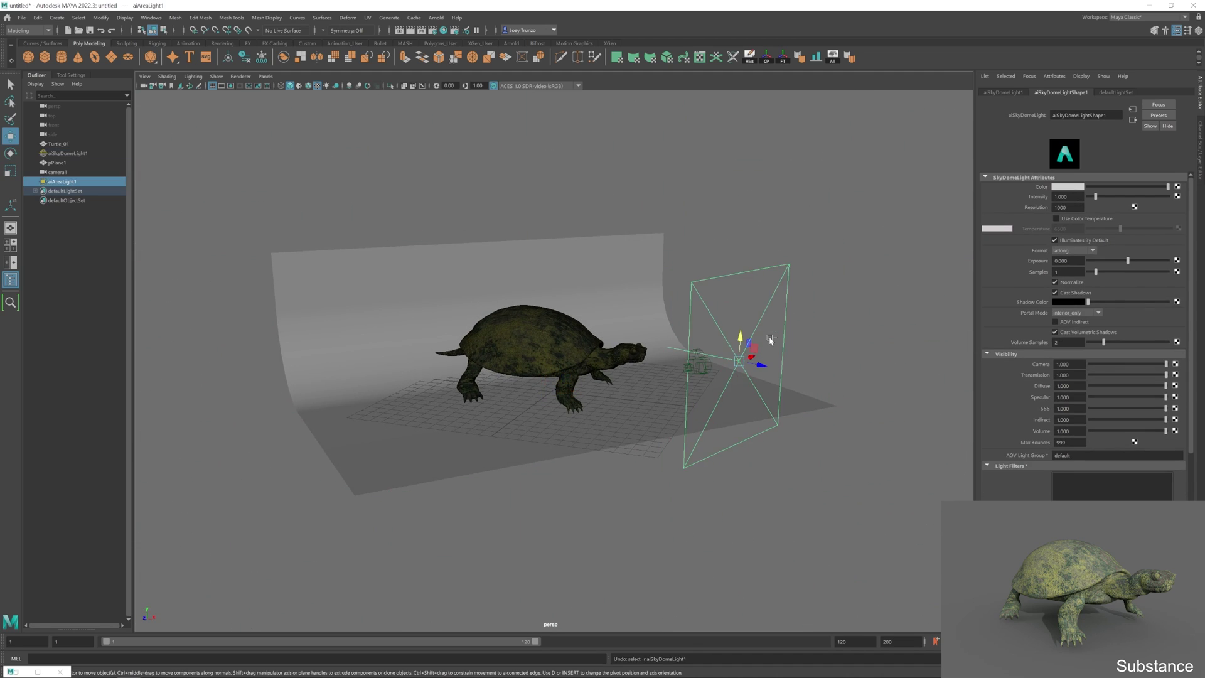
{"action": "left_click", "coordinate": [1059, 315]}
{"action": "left_click", "coordinate": [1066, 208]}
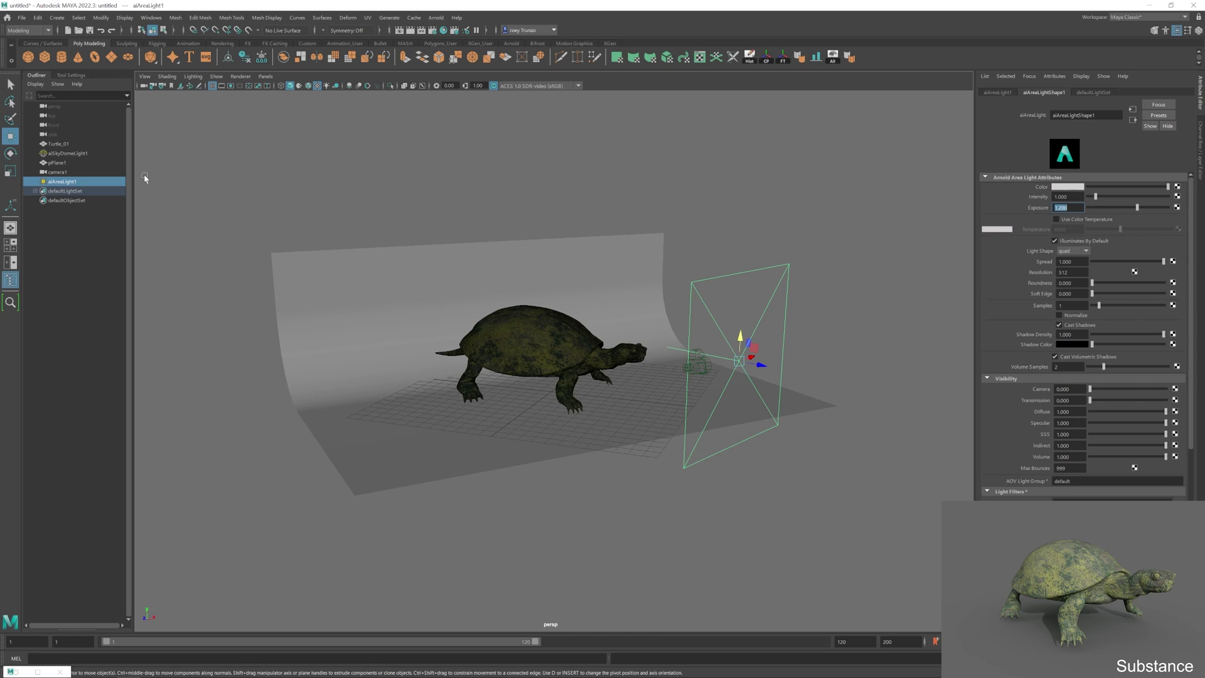
- Set aiSkyDomeLight1's intensity to 0.8 and zoom the view in on the turtle
{"action": "left_click", "coordinate": [571, 191]}
{"action": "left_click", "coordinate": [1067, 196]}
{"action": "type", "text": "0.8"}
{"action": "key", "text": "Return"}
{"action": "right_click_drag", "start_coordinate": [414, 176], "coordinate": [142, 642], "text": "alt"}
- Start a live Arnold IPR render and set the area light's exposure to 2
{"action": "key", "text": "ctrl+r"}
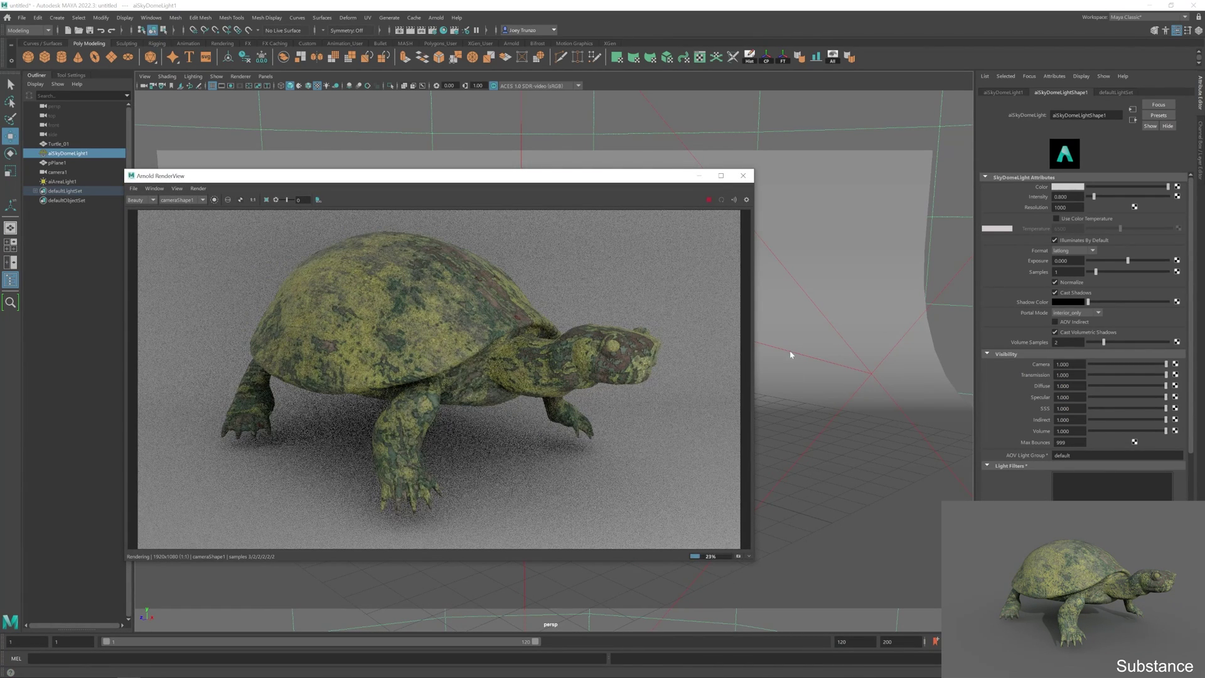
{"action": "left_click", "coordinate": [841, 339]}
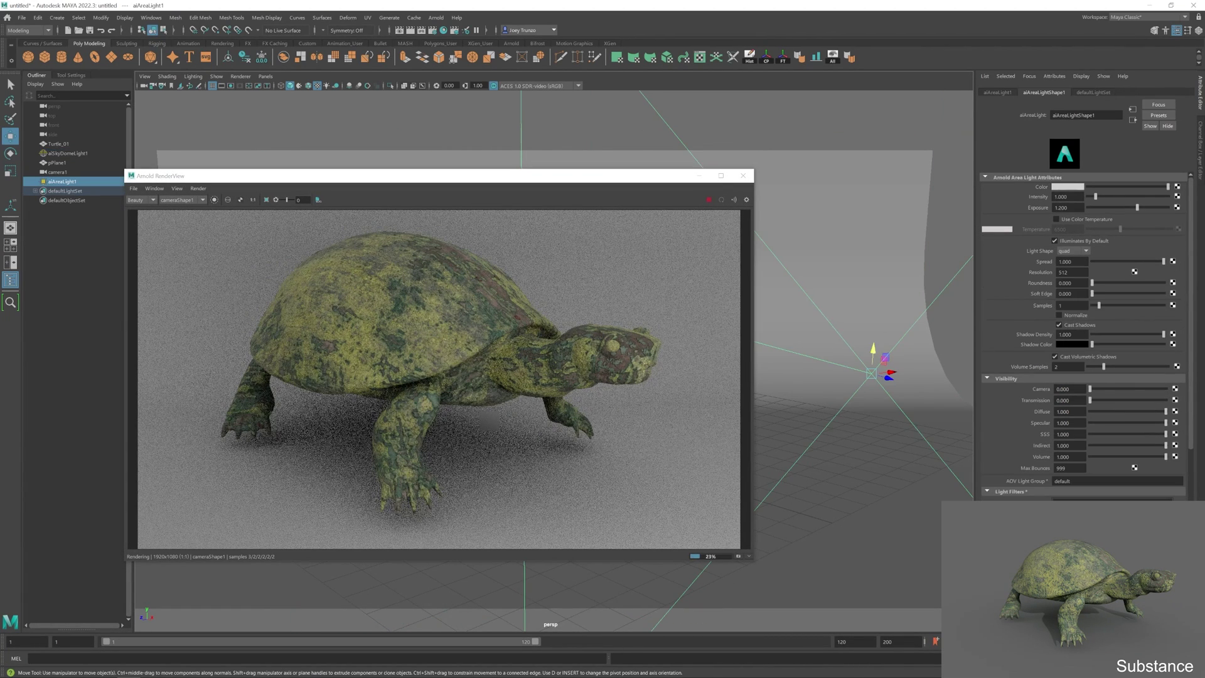
{"action": "left_click", "coordinate": [1069, 207]}
{"action": "type", "text": "2"}
{"action": "key", "text": "Return"}
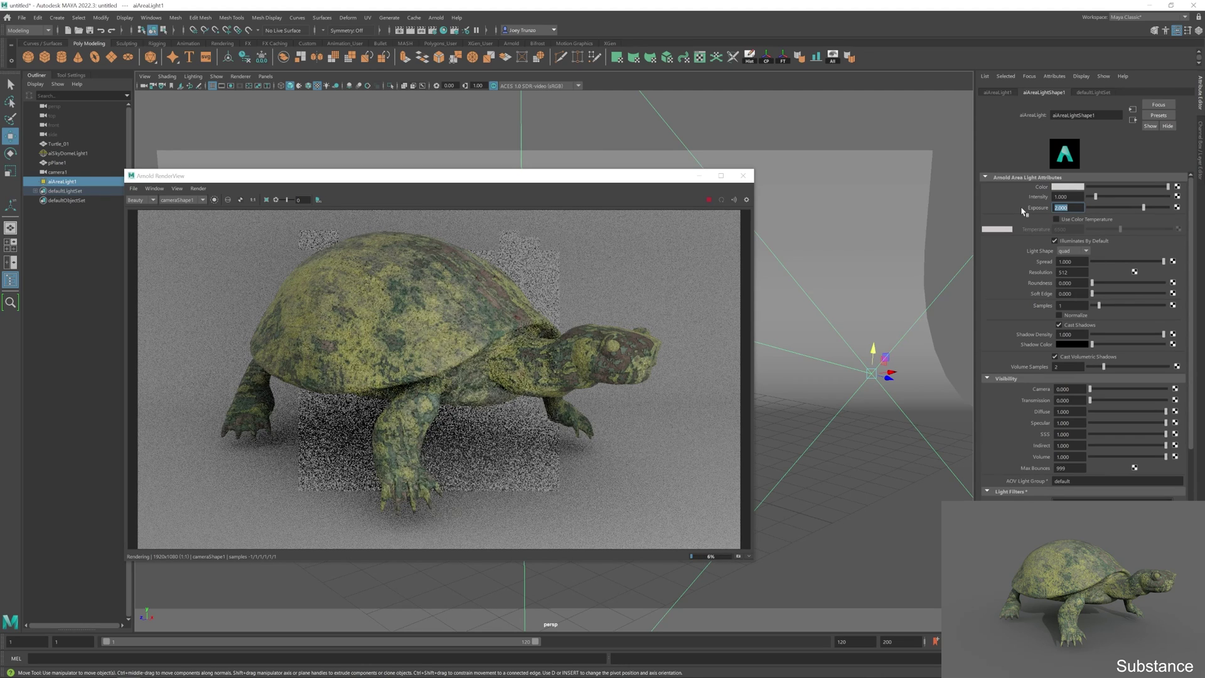
- Darken the Color of the backdrop plane's lambert1 material
{"action": "left_click", "coordinate": [878, 199]}
{"action": "left_click", "coordinate": [1189, 93]}
{"action": "left_click", "coordinate": [1166, 93]}
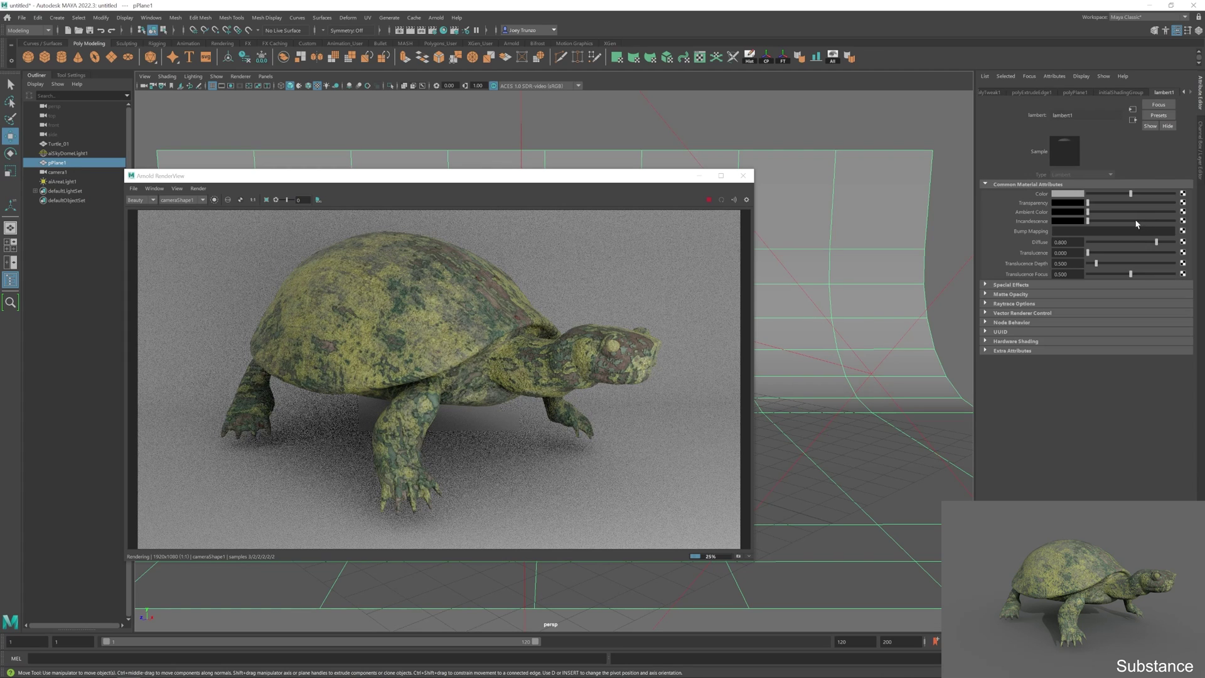
{"action": "left_click", "coordinate": [1110, 194]}
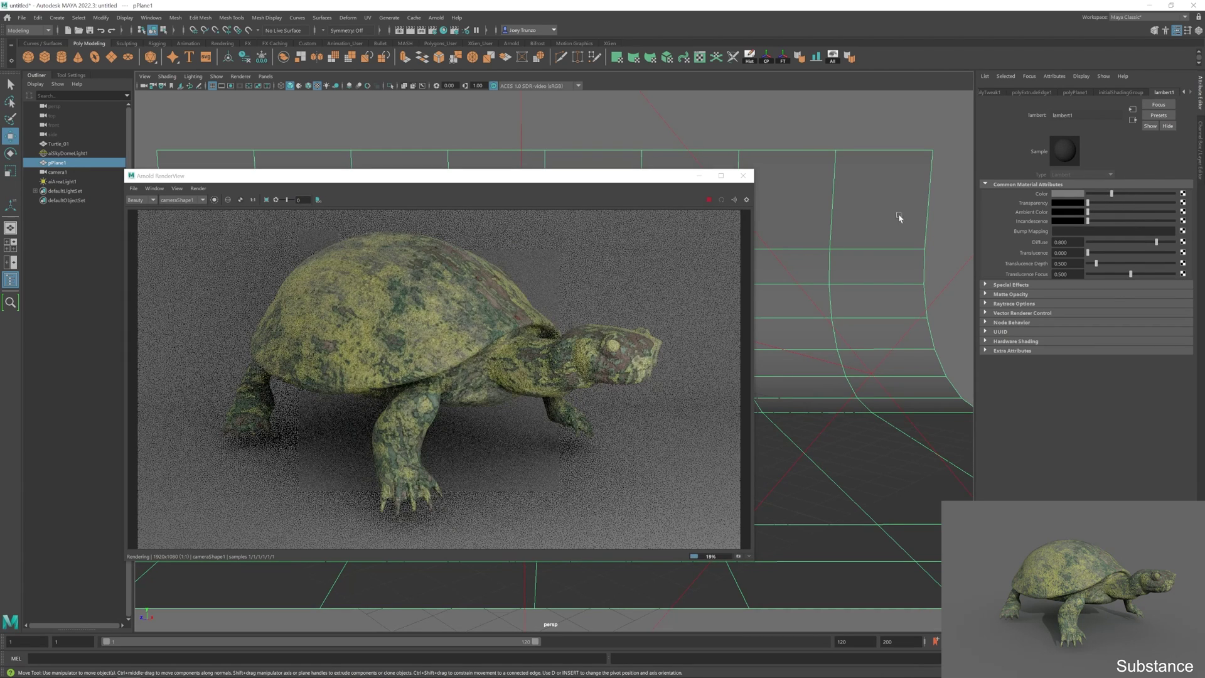
{"action": "left_click", "coordinate": [699, 121]}
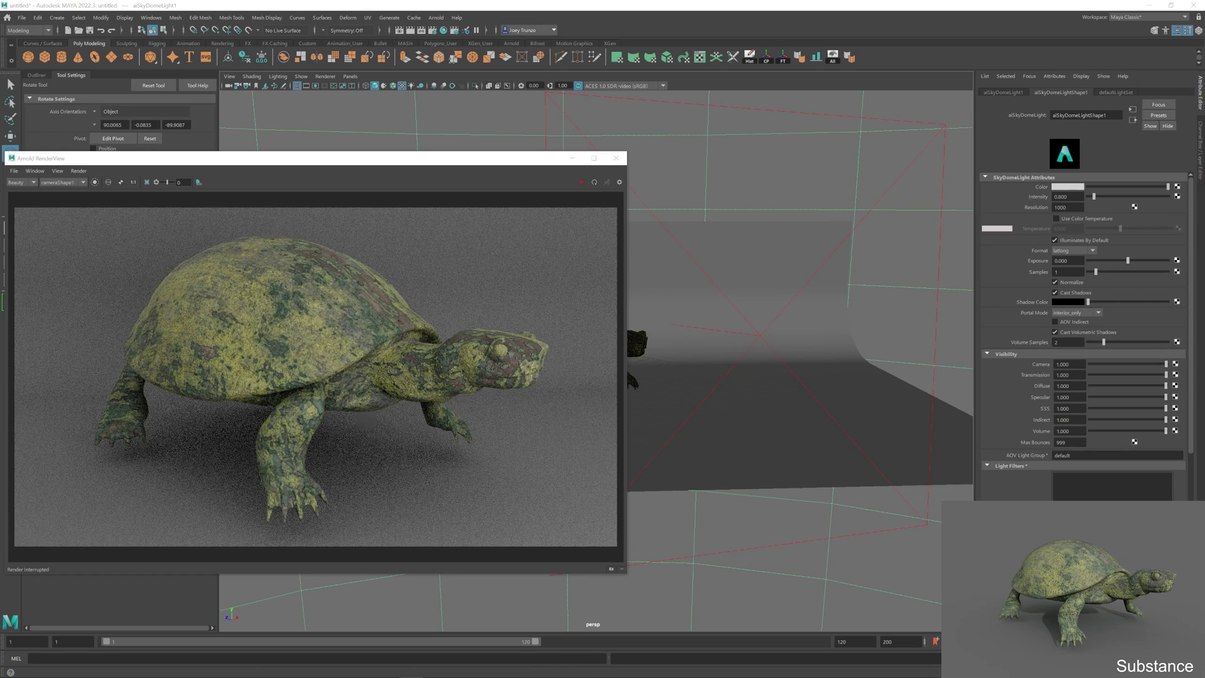
- Check the turtle height map in the Turtle_Textures folder, then return to Maya
{"action": "key", "text": "alt+Tab"}
{"action": "left_click", "coordinate": [844, 135]}
{"action": "left_click_drag", "start_coordinate": [829, 7], "coordinate": [832, 64]}
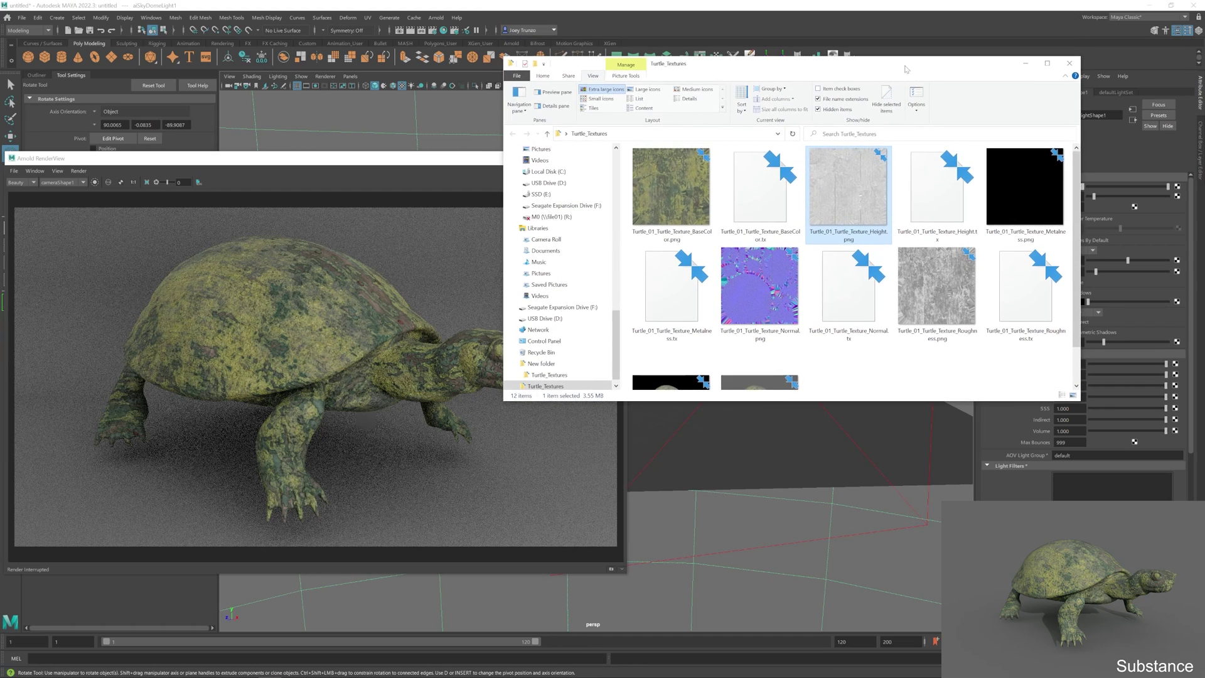
{"action": "left_click", "coordinate": [1024, 64]}
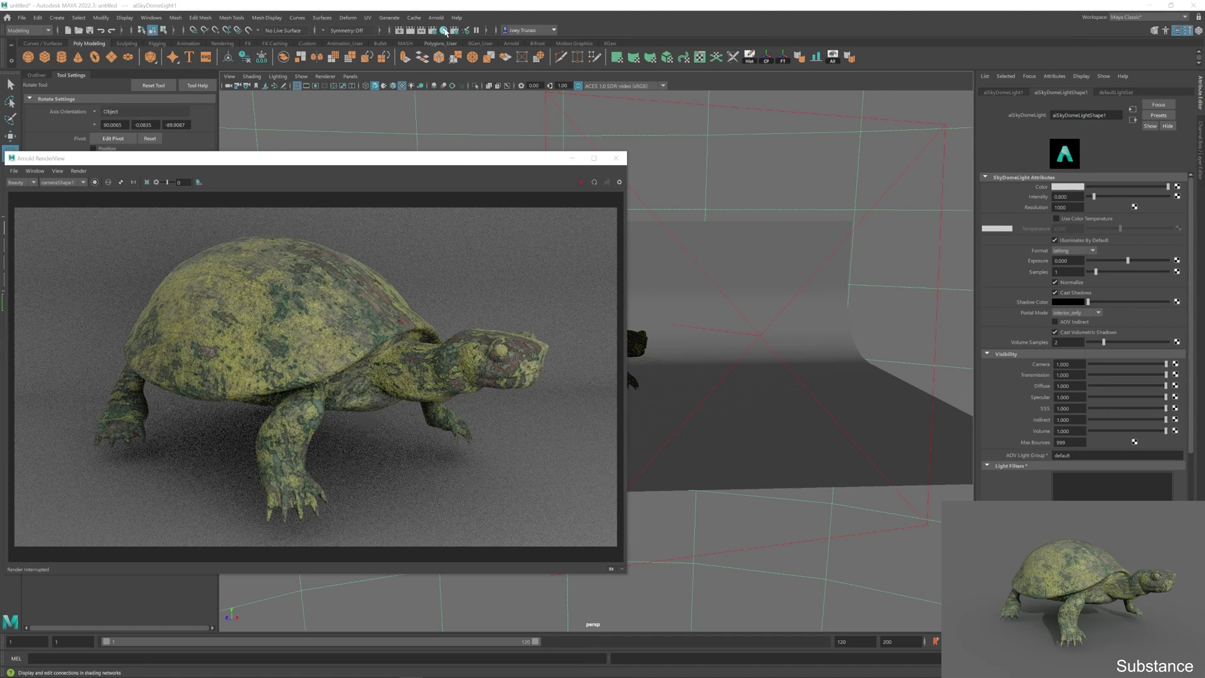
- Graph the Turtle_Texture network in Hypershade and pan and zoom to frame every node
{"action": "left_click", "coordinate": [444, 30]}
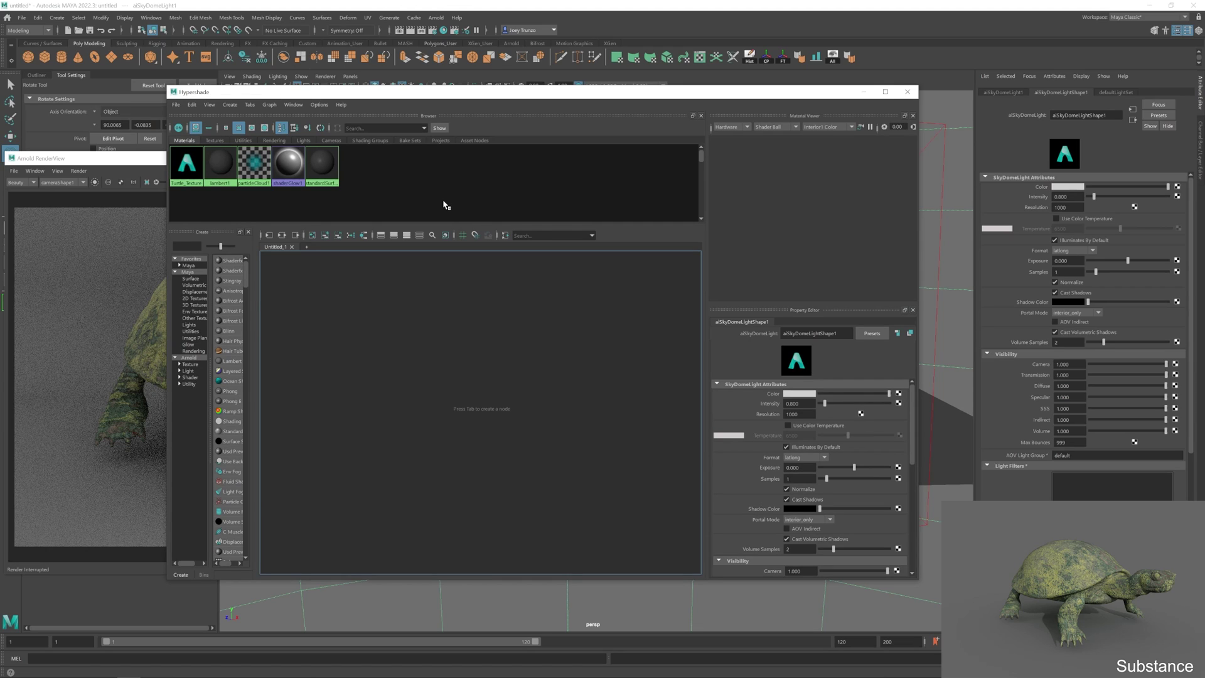
{"action": "right_click", "coordinate": [189, 172]}
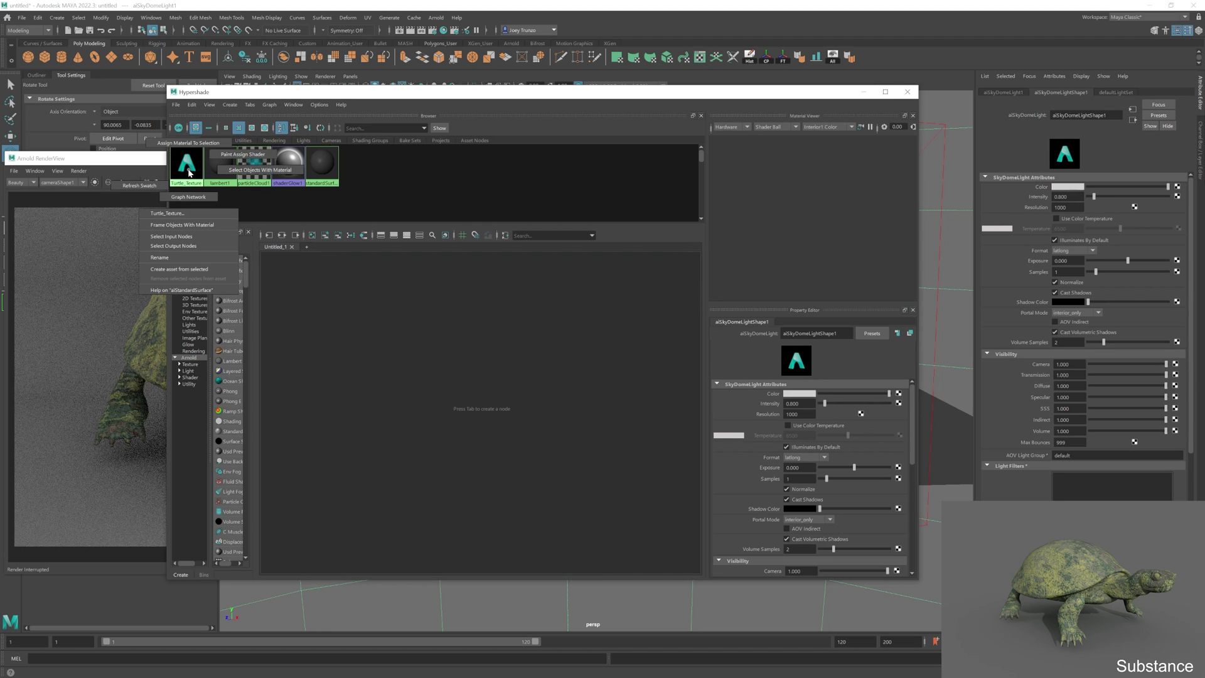
{"action": "left_click", "coordinate": [193, 199]}
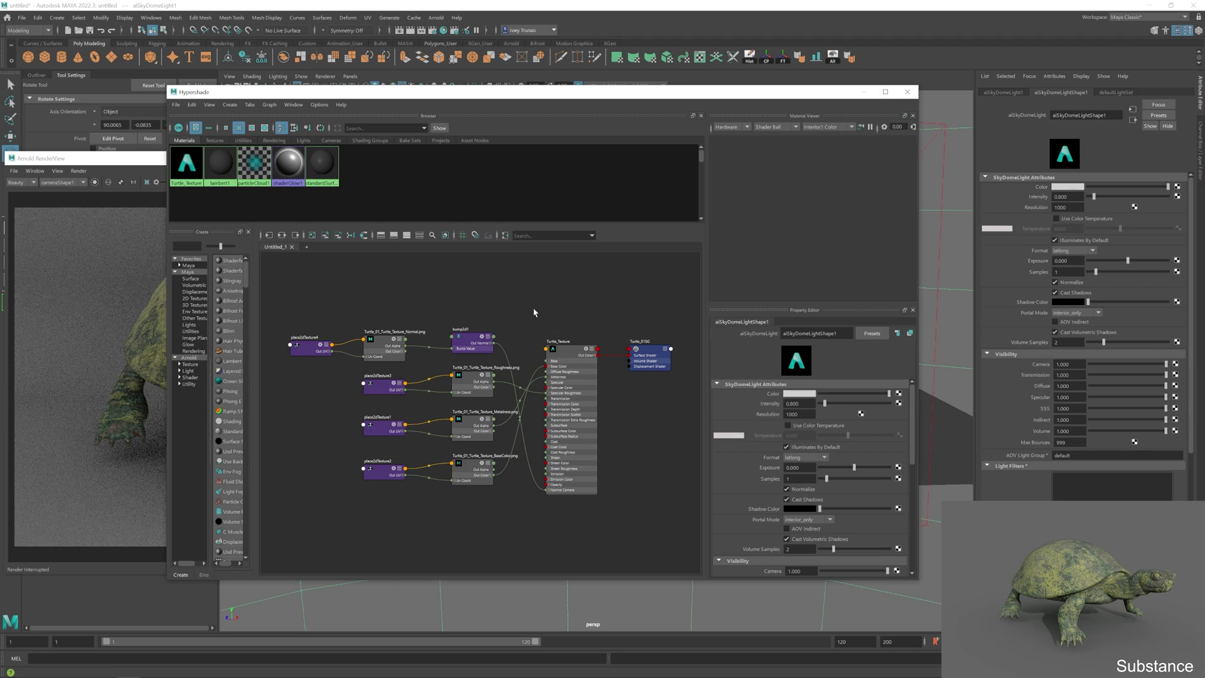
{"action": "scroll", "coordinate": [527, 326], "scroll_direction": "up", "scroll_amount": 2}
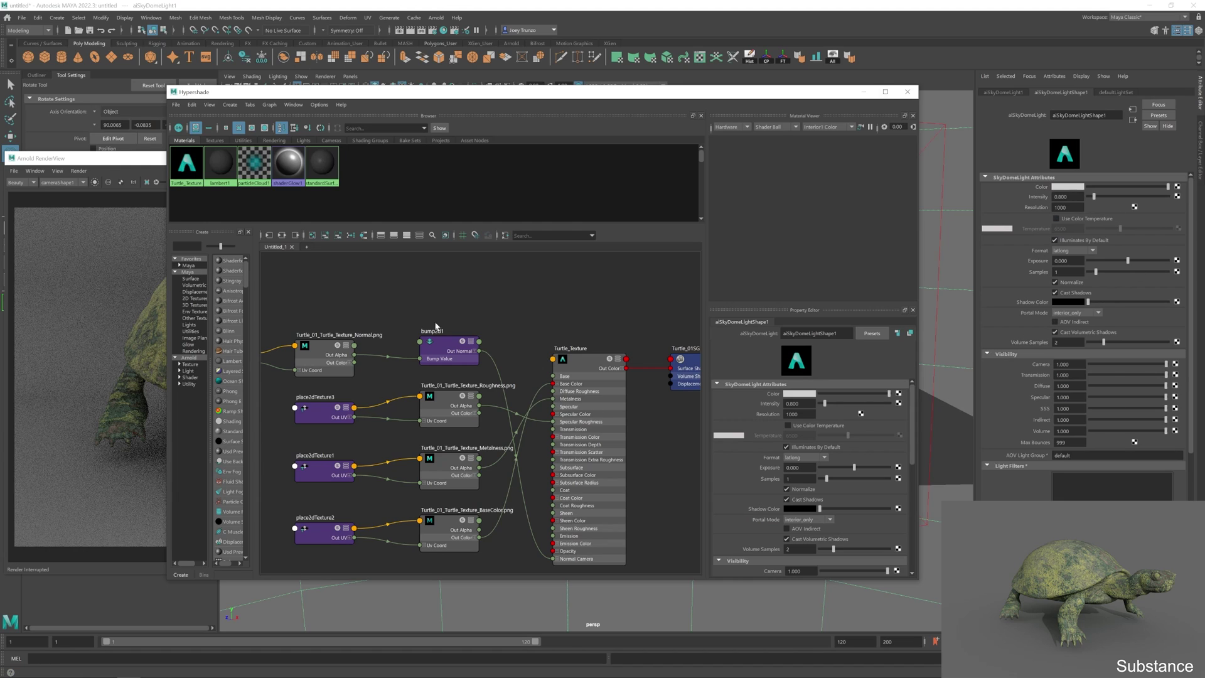
{"action": "middle_click_drag", "start_coordinate": [526, 333], "coordinate": [519, 304], "text": "alt"}
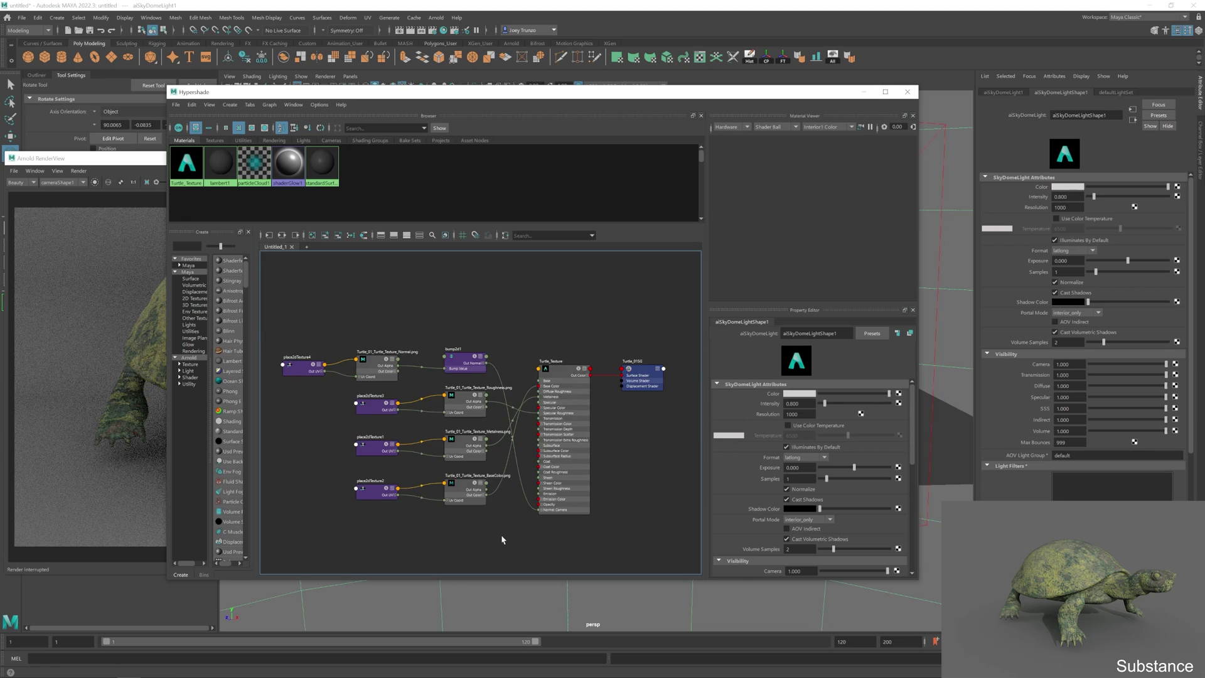
{"action": "scroll", "coordinate": [498, 538], "scroll_direction": "down", "scroll_amount": 2}
{"action": "middle_click_drag", "start_coordinate": [498, 538], "coordinate": [503, 463], "text": "alt"}
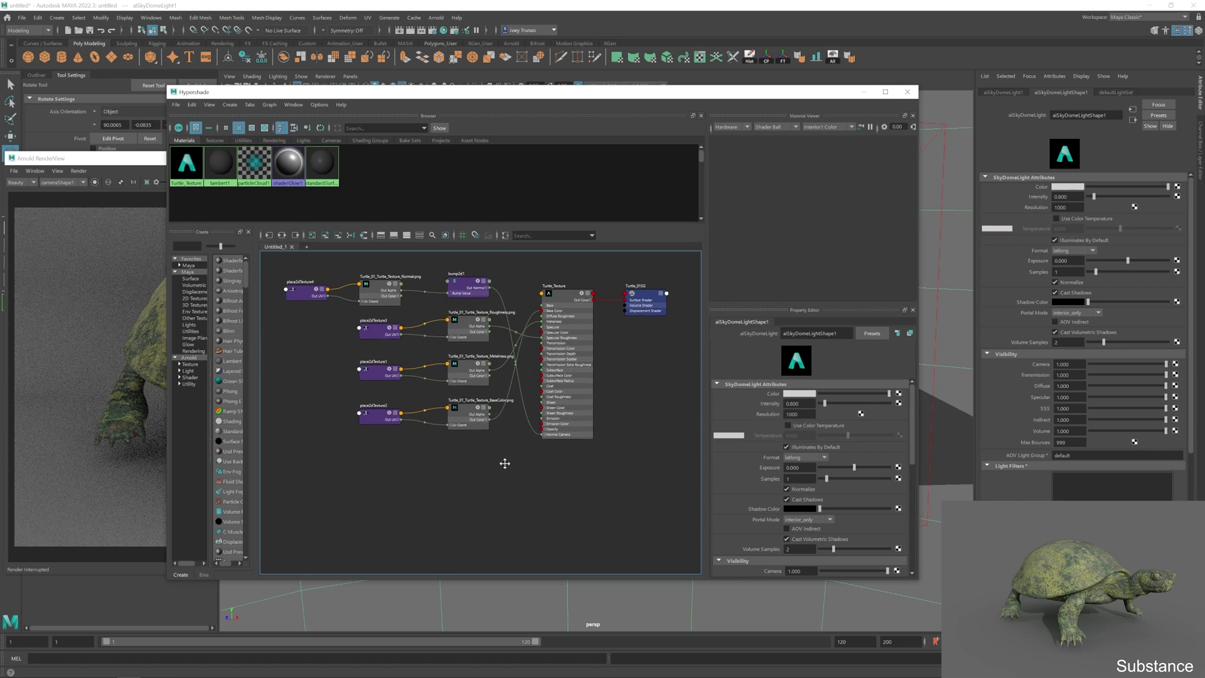
- Create a new file texture node (file5 with place2dTexture5) in the Hypershade graph
{"action": "left_click", "coordinate": [433, 487]}
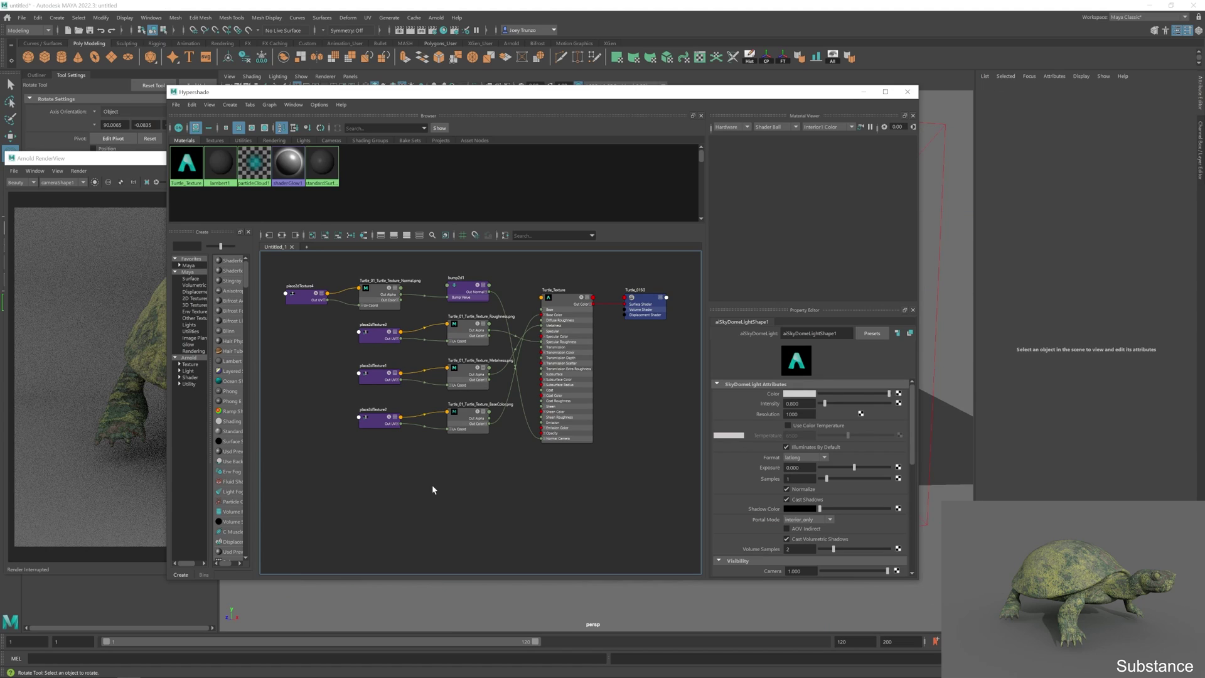
{"action": "key", "text": "Tab"}
{"action": "type", "text": "file"}
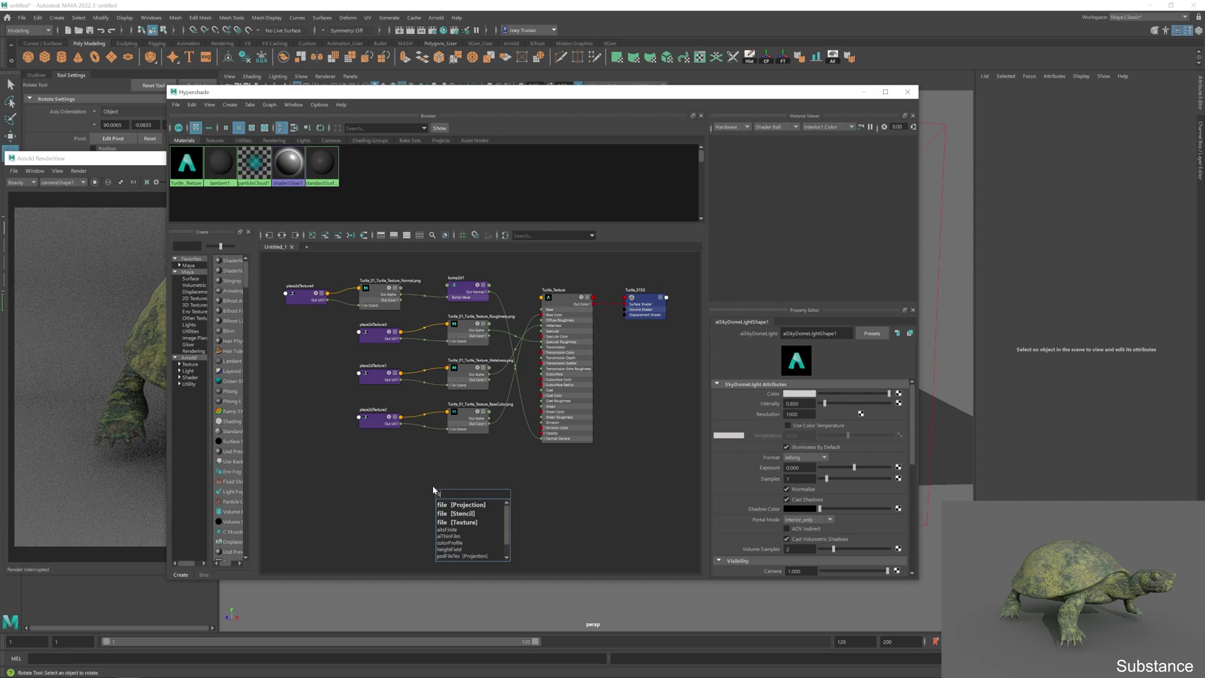
{"action": "left_click", "coordinate": [465, 522]}
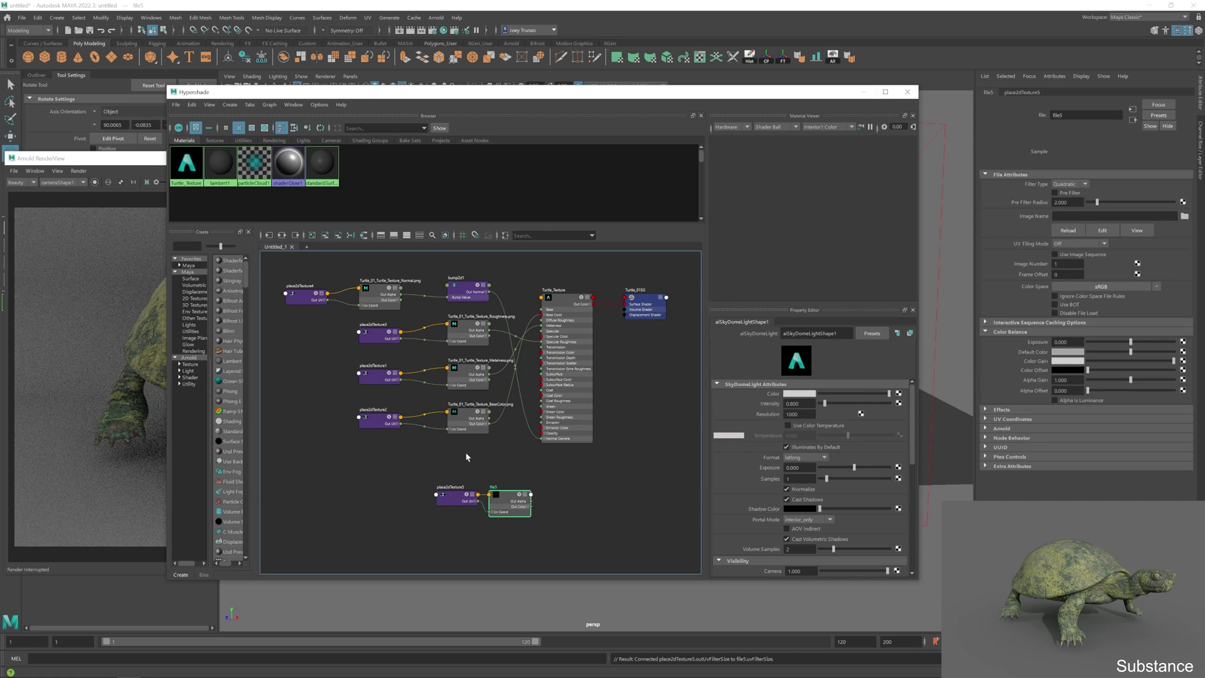
{"action": "left_click_drag", "start_coordinate": [504, 496], "coordinate": [375, 466]}
{"action": "left_click", "coordinate": [408, 469]}
- Load Turtle_01_Turtle_Texture_Height.png from Desktop > Turtle_Textures into file5
{"action": "double_click", "coordinate": [467, 472]}
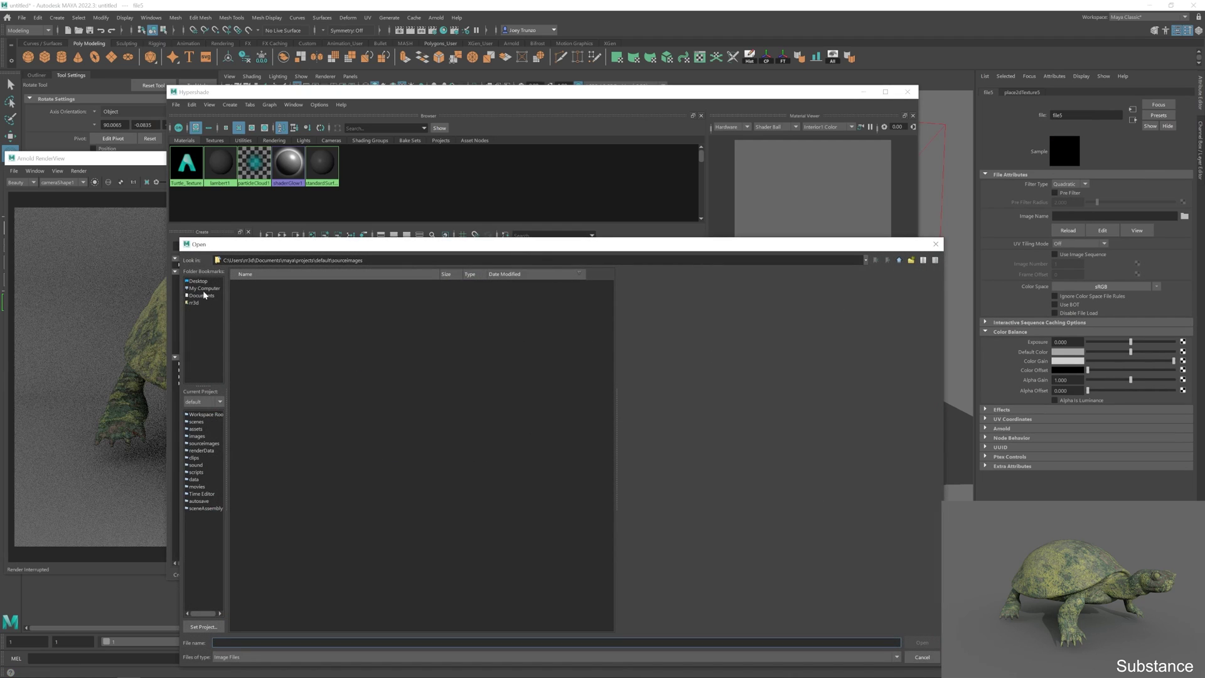
{"action": "left_click", "coordinate": [199, 281]}
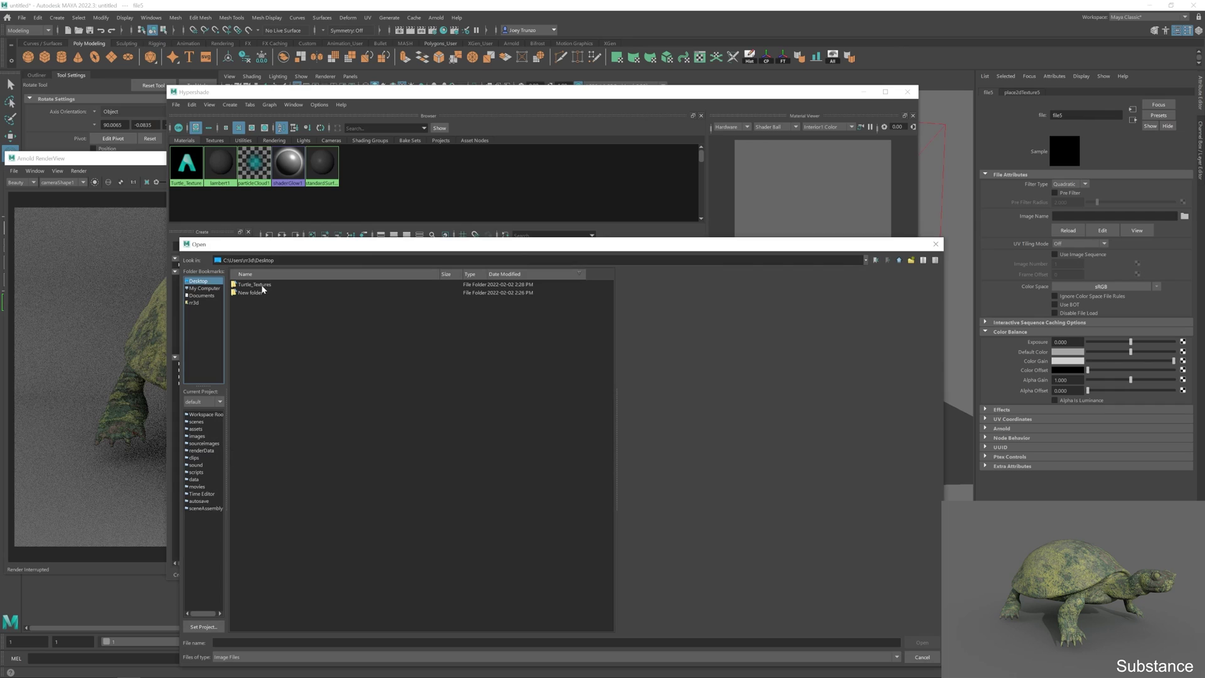
{"action": "double_click", "coordinate": [254, 285]}
{"action": "left_click", "coordinate": [278, 292]}
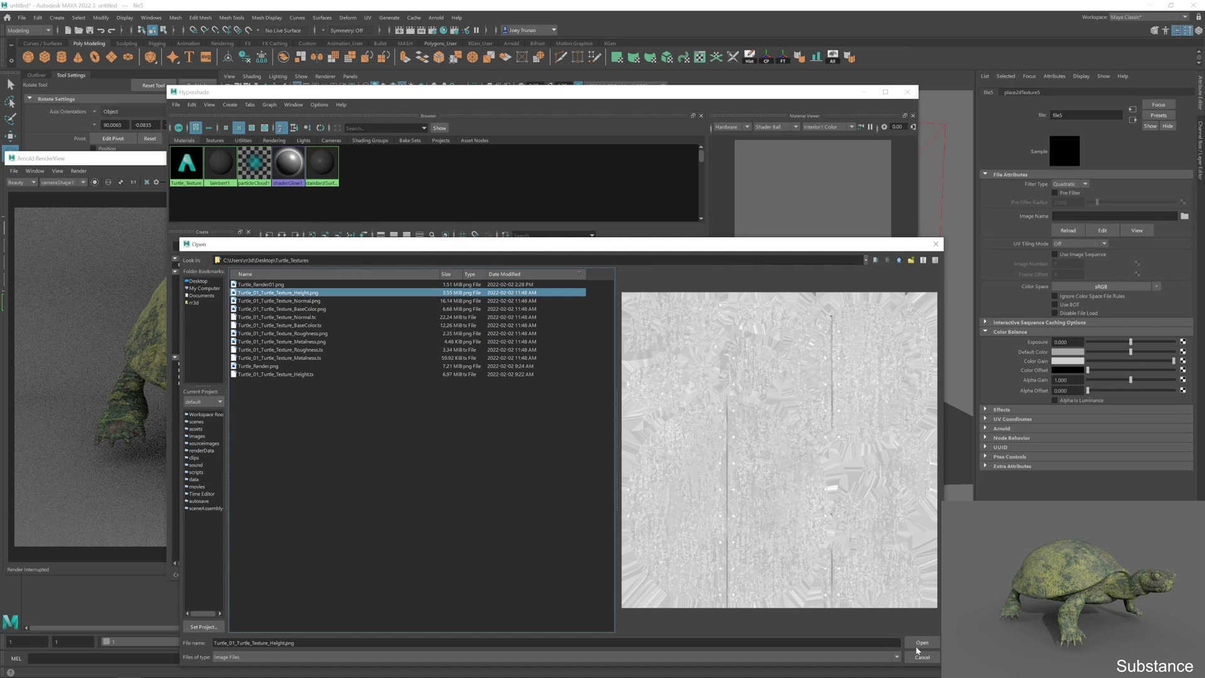
{"action": "left_click", "coordinate": [927, 645]}
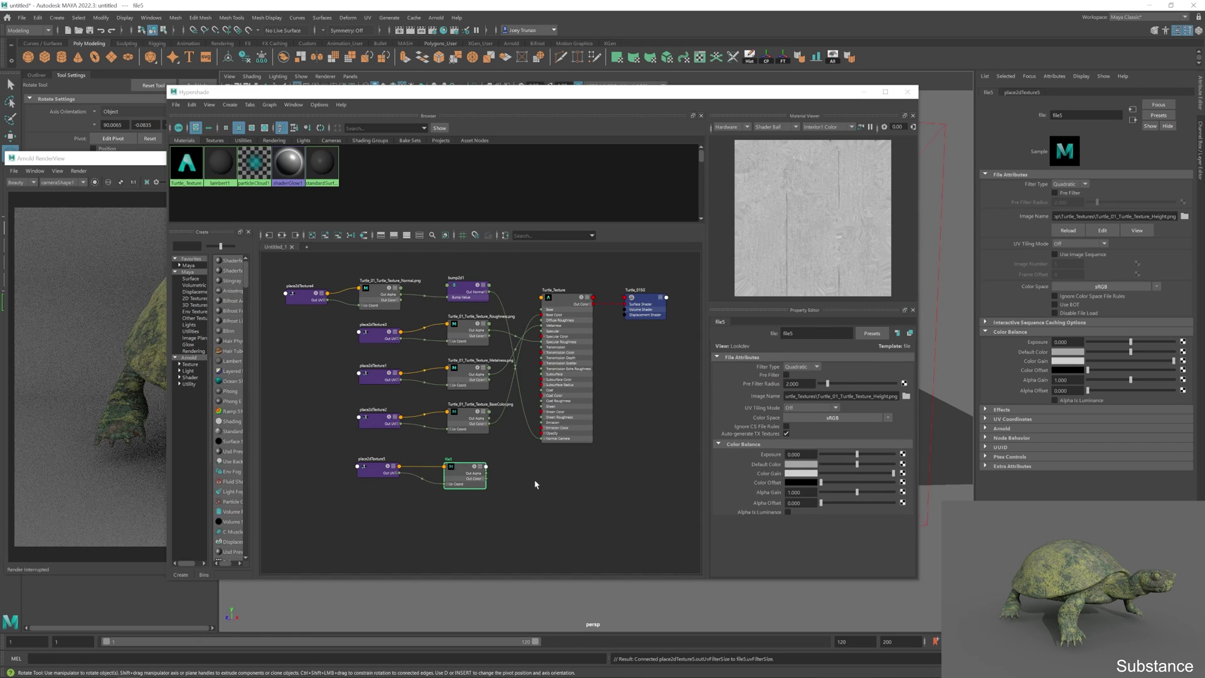
- Create a displacement shader and delete its extra shading group
{"action": "left_click", "coordinate": [535, 484]}
{"action": "key", "text": "Tab"}
{"action": "type", "text": "dis"}
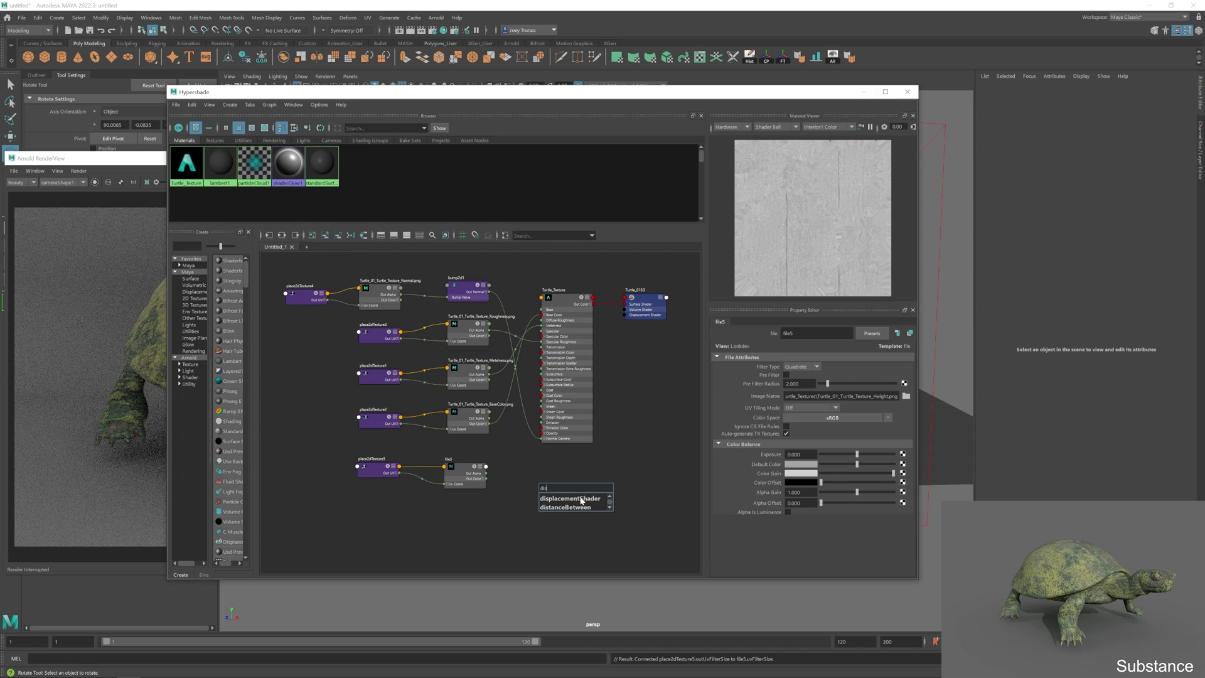
{"action": "left_click", "coordinate": [565, 498]}
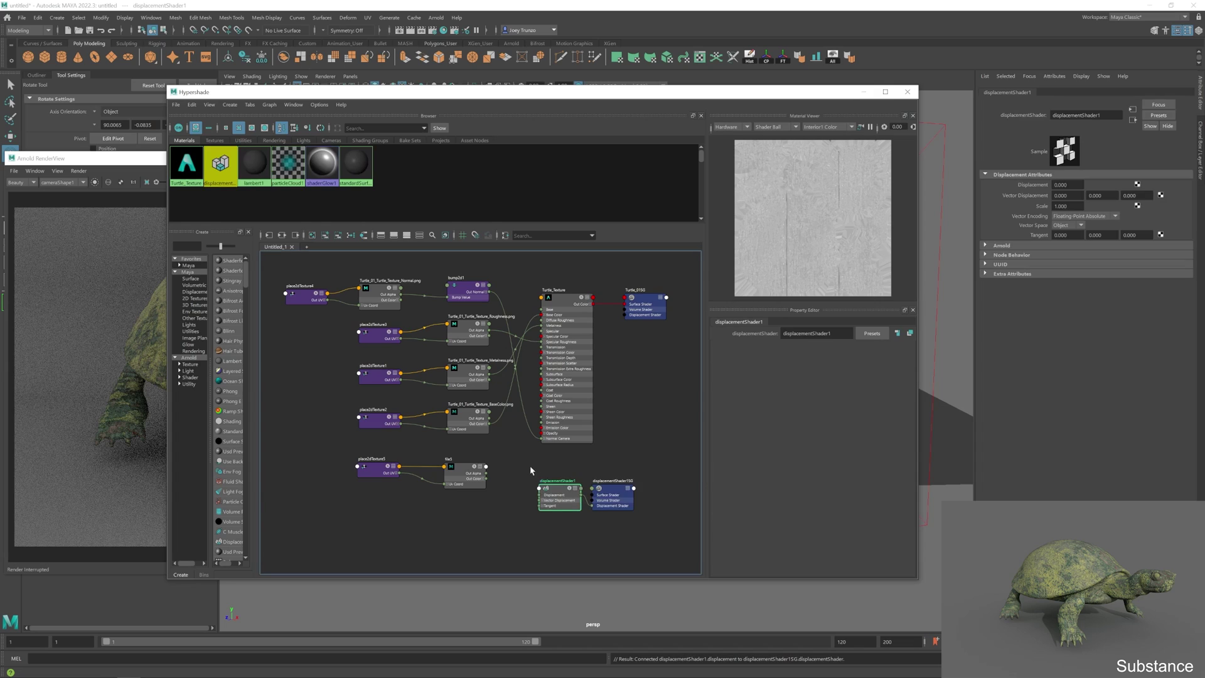
{"action": "left_click", "coordinate": [619, 492]}
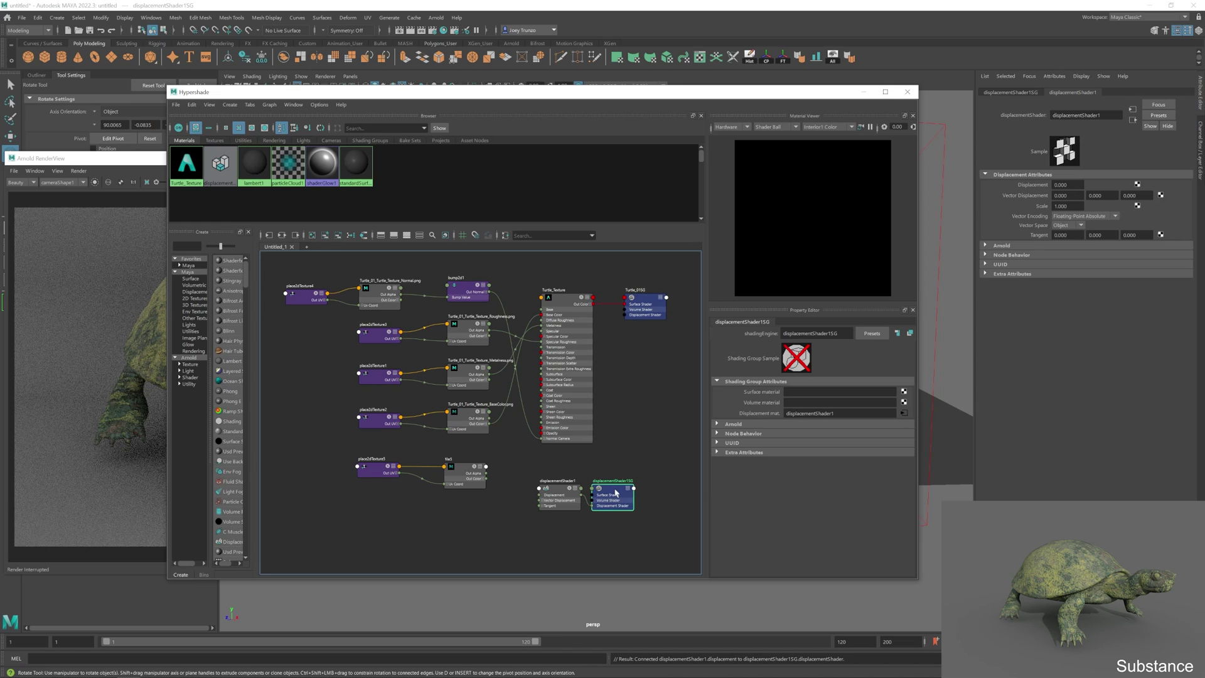
{"action": "key", "text": "Delete"}
- Connect file5's red Out Color channel to displacementShader1's Displacement input
{"action": "left_click", "coordinate": [556, 490]}
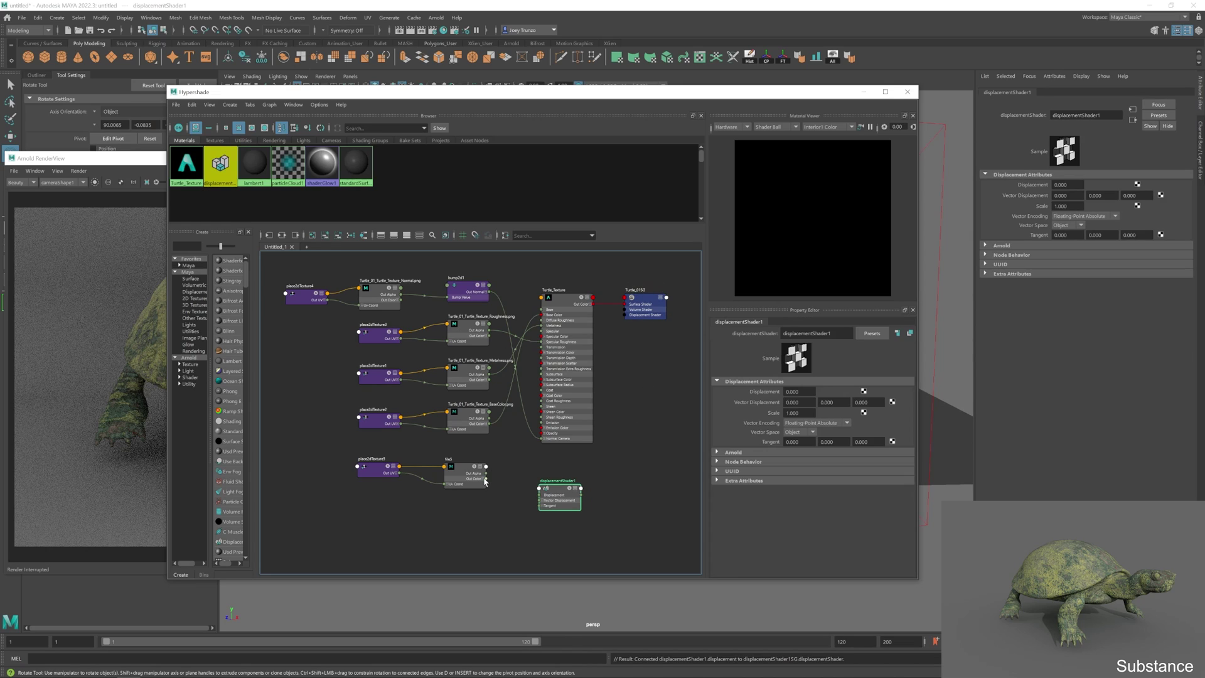
{"action": "left_click", "coordinate": [483, 481]}
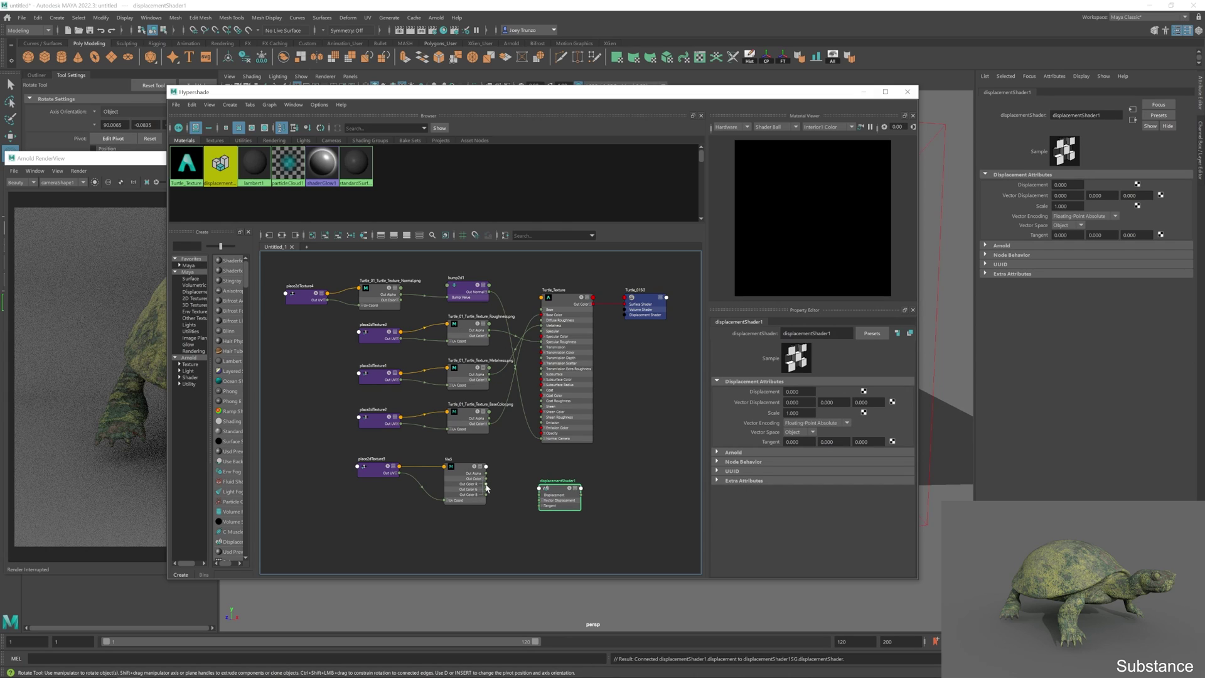
{"action": "left_click_drag", "start_coordinate": [488, 483], "coordinate": [624, 314]}
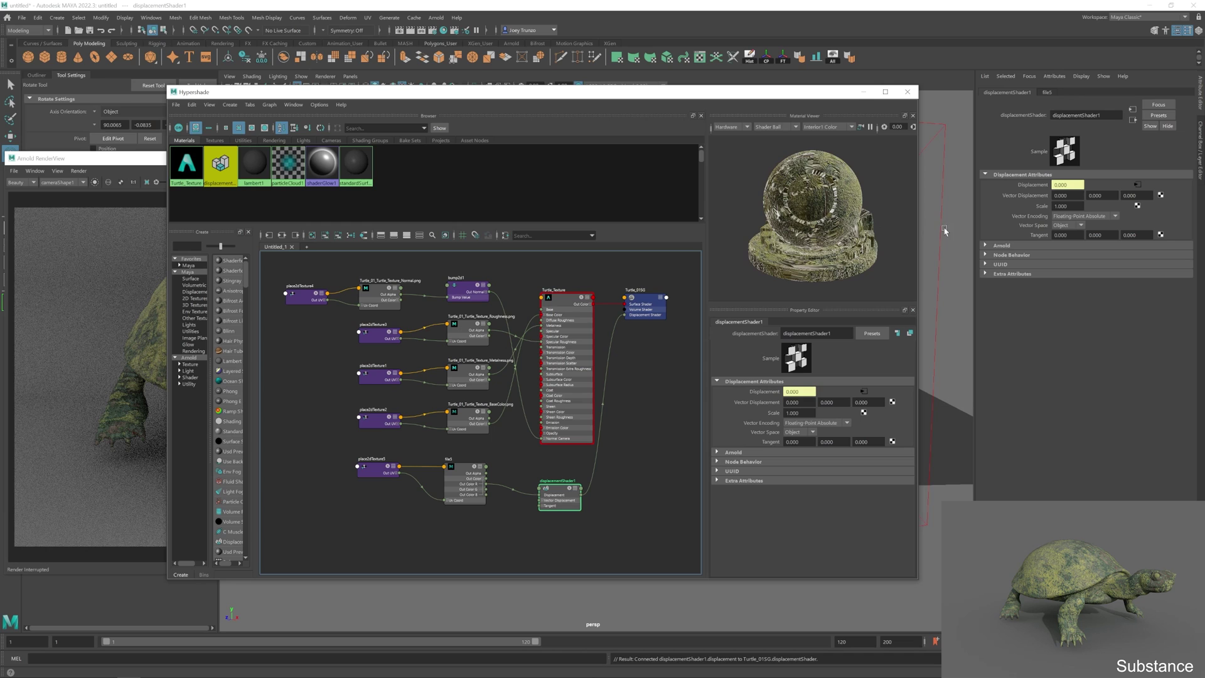
- Run and stop an interactive Arnold render to preview the displacement
{"action": "left_click", "coordinate": [864, 92]}
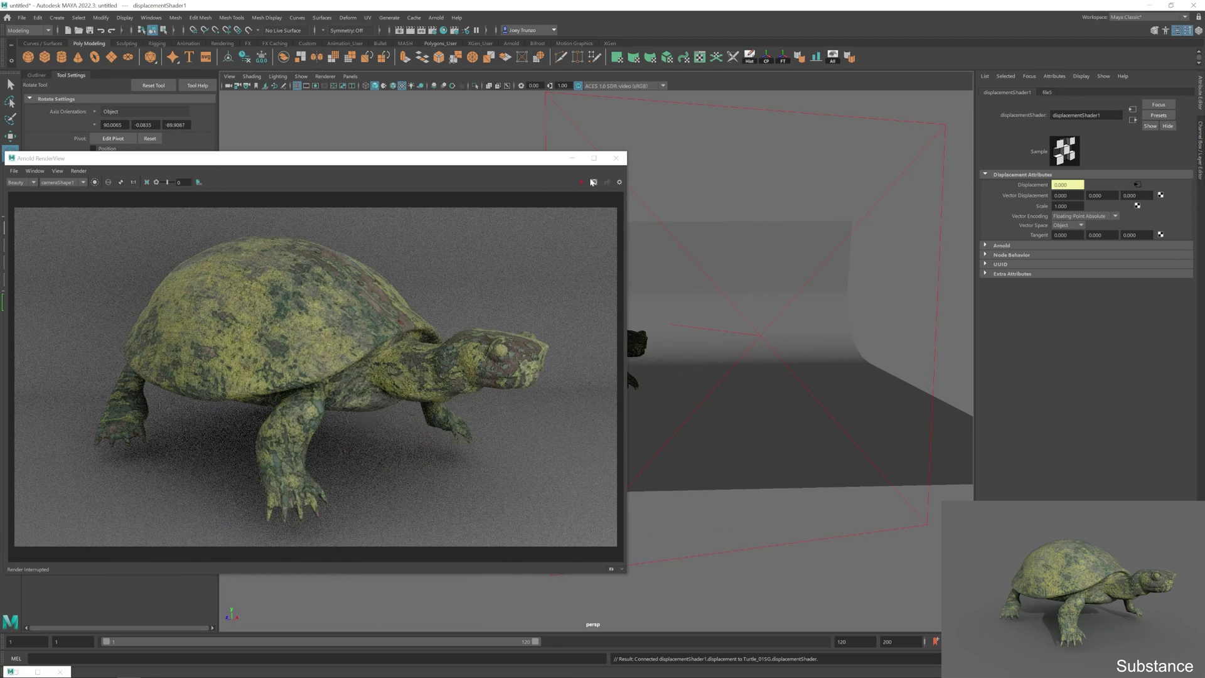
{"action": "left_click", "coordinate": [582, 183]}
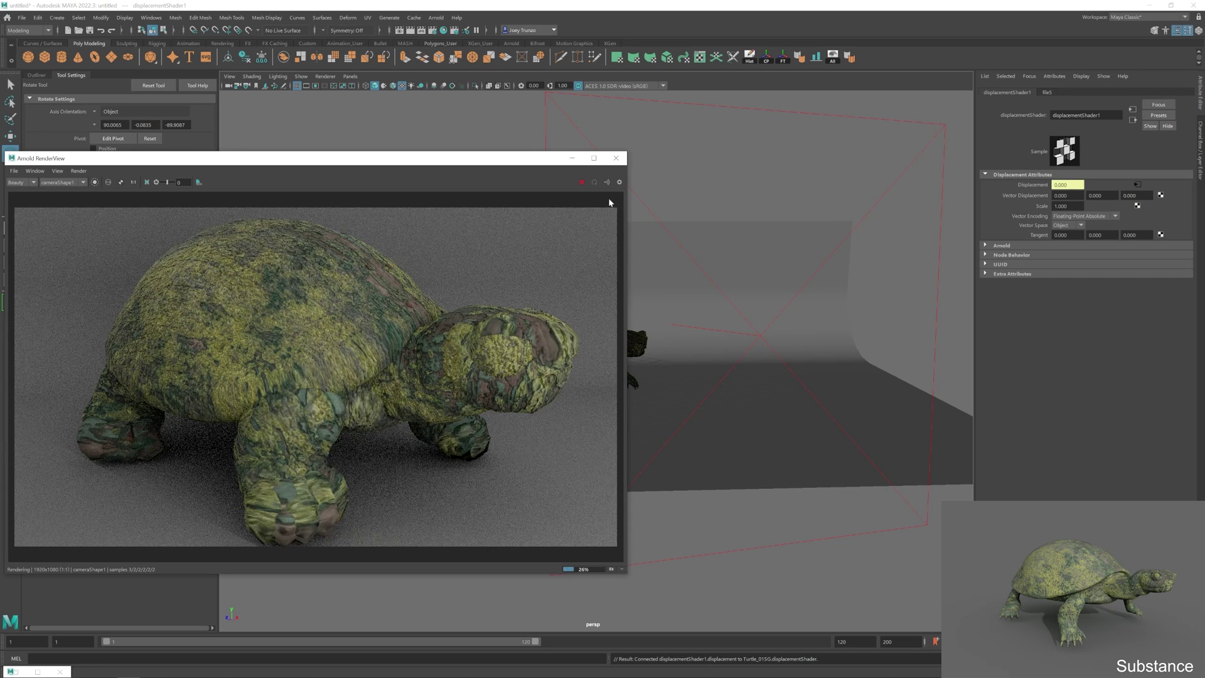
{"action": "left_click", "coordinate": [582, 183]}
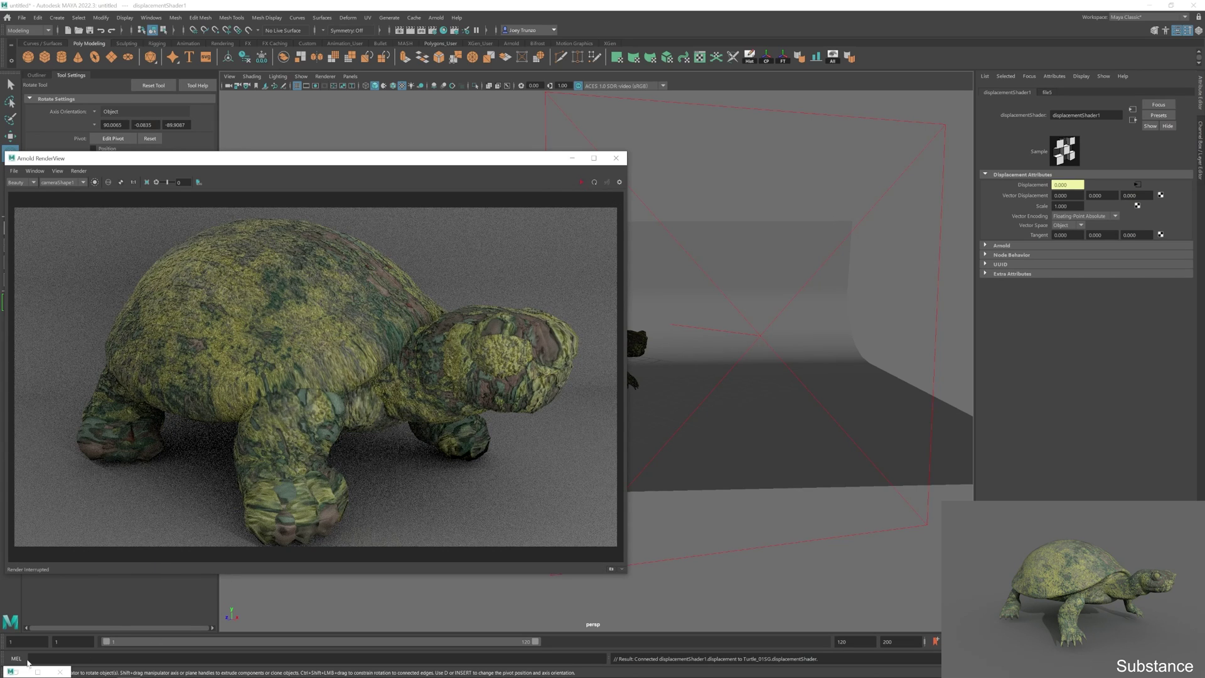
- Set displacementShader1's Scale to 0.2
{"action": "left_click", "coordinate": [19, 671]}
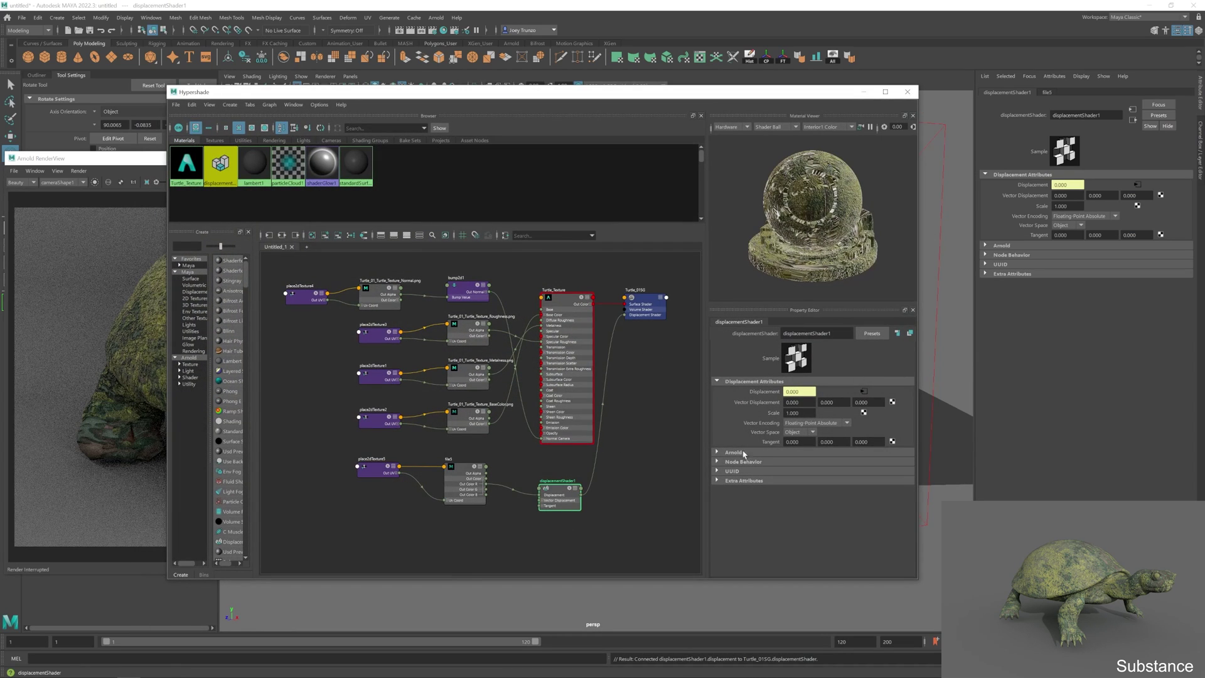
{"action": "left_click", "coordinate": [796, 413]}
{"action": "double_click", "coordinate": [792, 413]}
{"action": "type", "text": "0.2"}
{"action": "key", "text": "Return"}
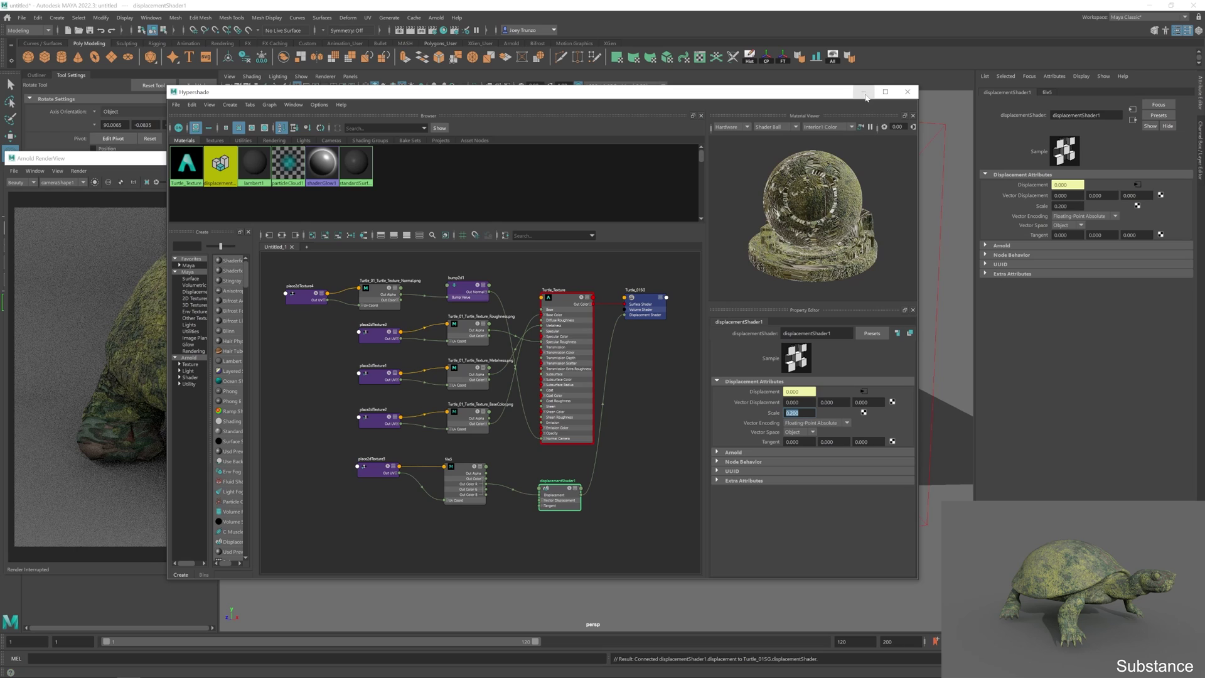
- Re-run and stop the interactive render to judge the 0.2 displacement
{"action": "left_click", "coordinate": [865, 95]}
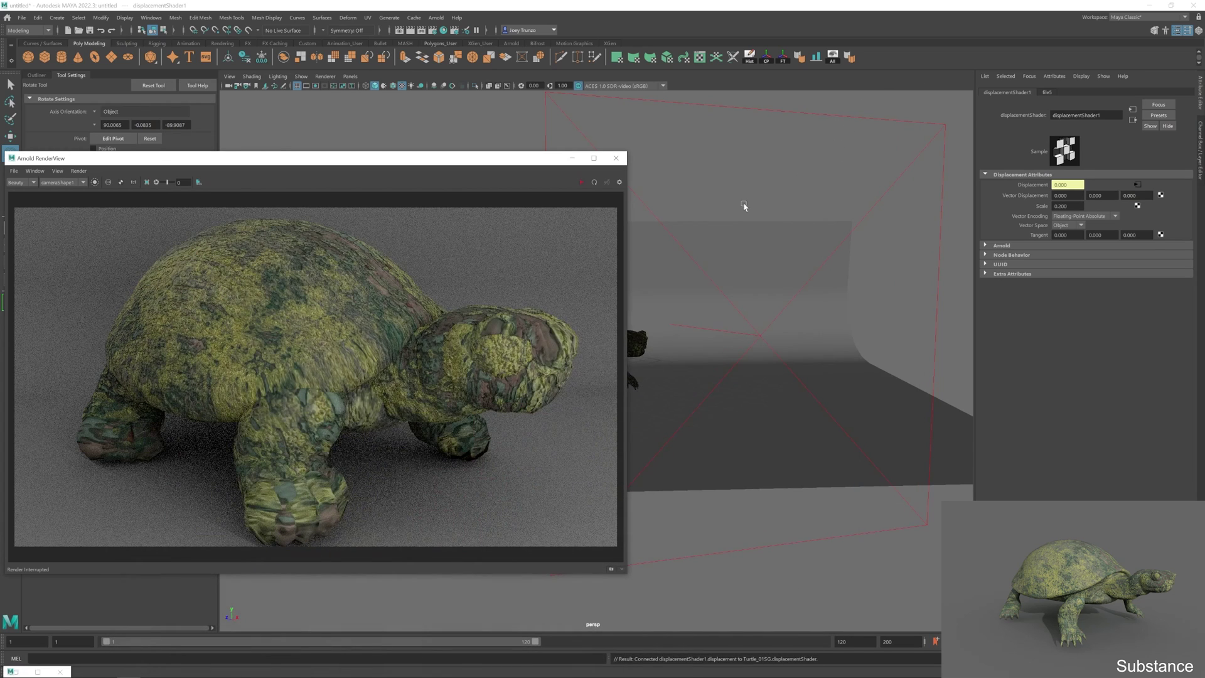
{"action": "left_click", "coordinate": [581, 183]}
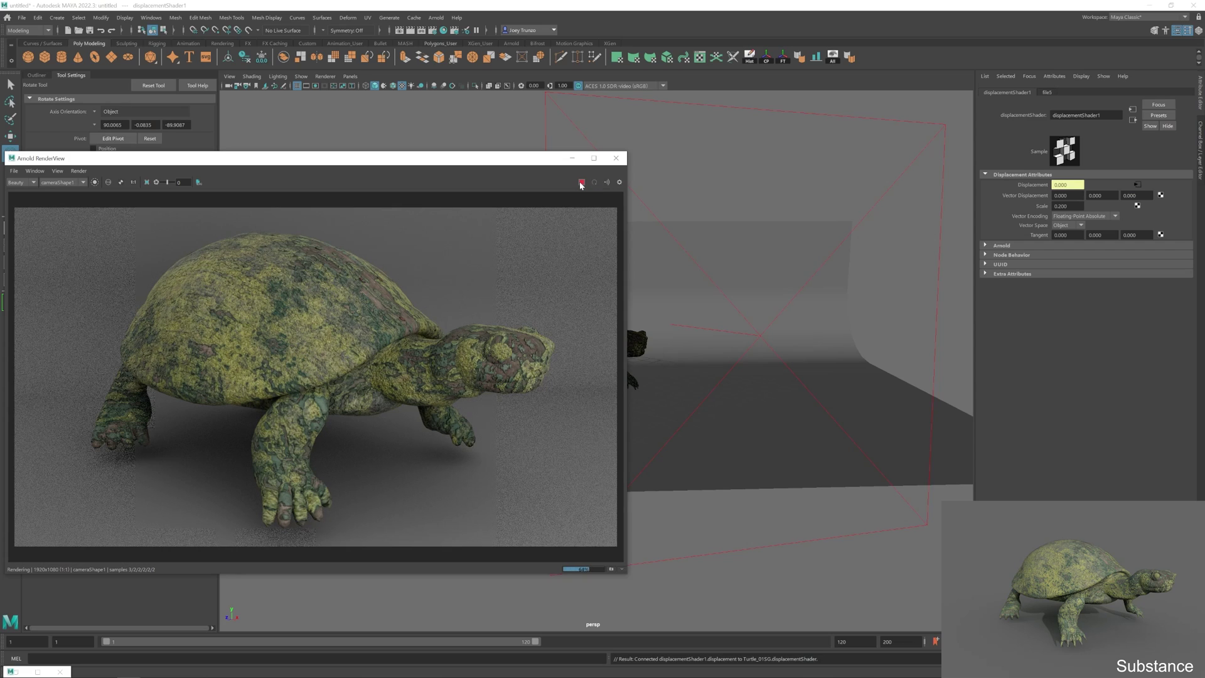
{"action": "left_click", "coordinate": [582, 182]}
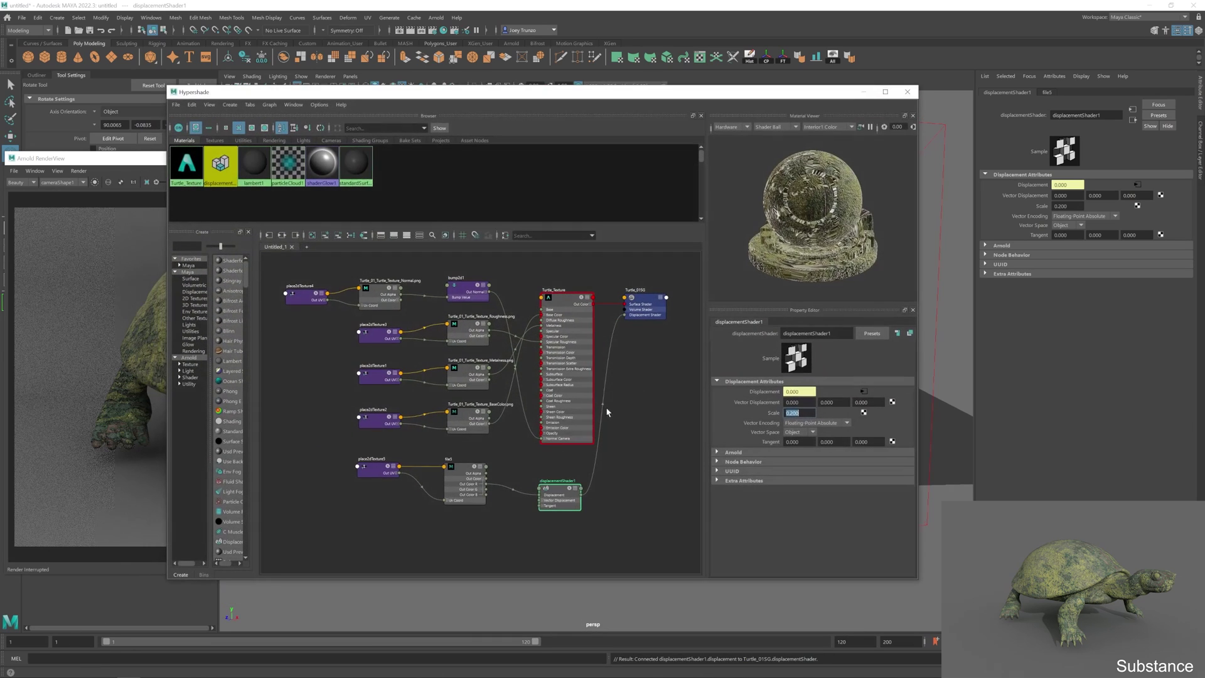
- Delete place2dTexture5, file5 and displacementShader1, then re-render the turtle in Arnold RenderView
{"action": "left_click", "coordinate": [19, 672]}
{"action": "left_click_drag", "start_coordinate": [354, 464], "coordinate": [354, 464]}
{"action": "key", "text": "Delete"}
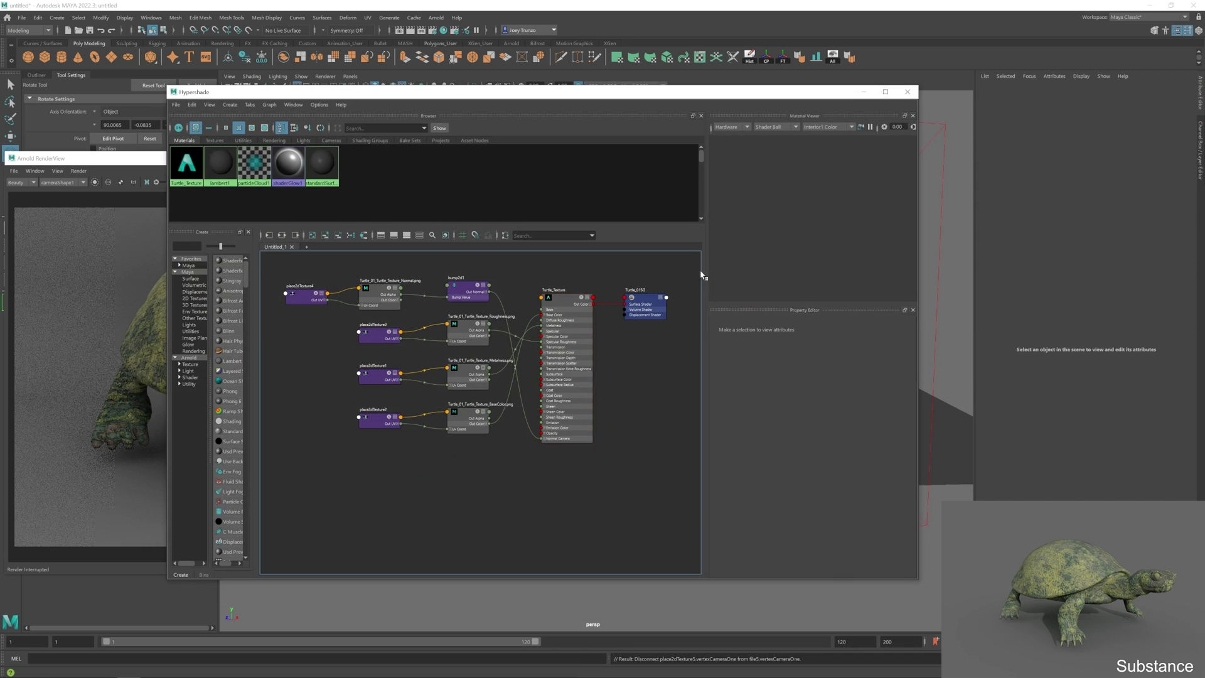
{"action": "left_click", "coordinate": [863, 91]}
{"action": "left_click", "coordinate": [582, 183]}
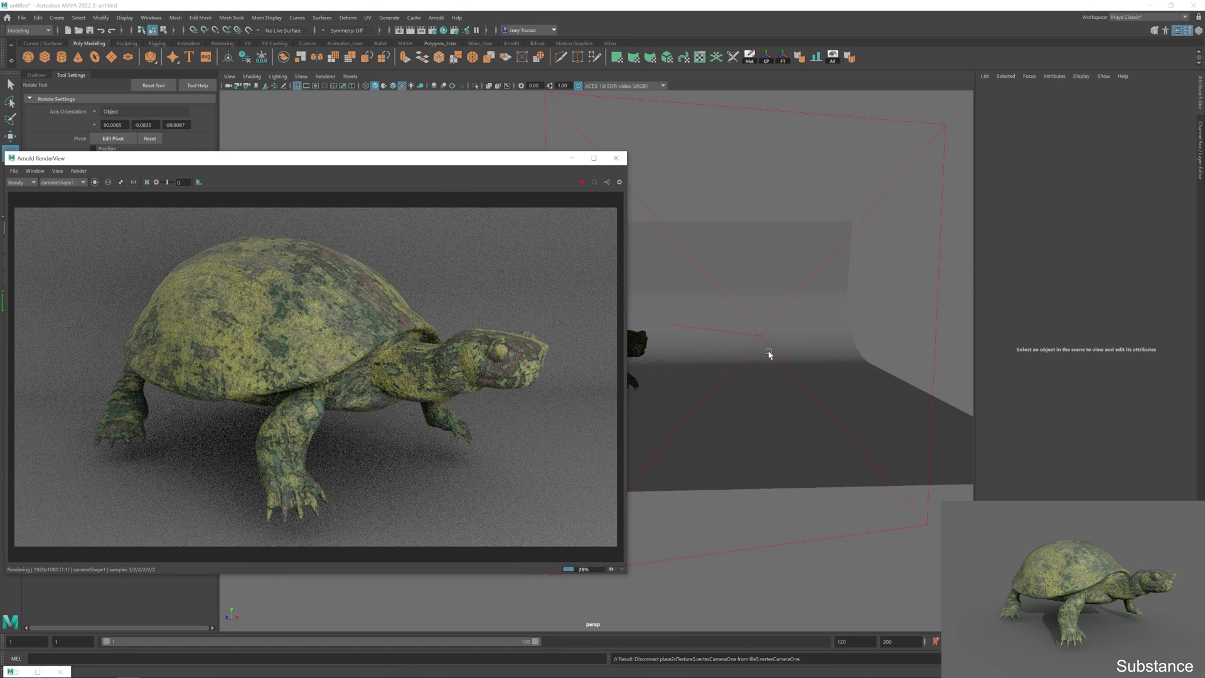
- Set the render output image format to png
{"action": "left_click", "coordinate": [572, 158]}
{"action": "left_click", "coordinate": [432, 29]}
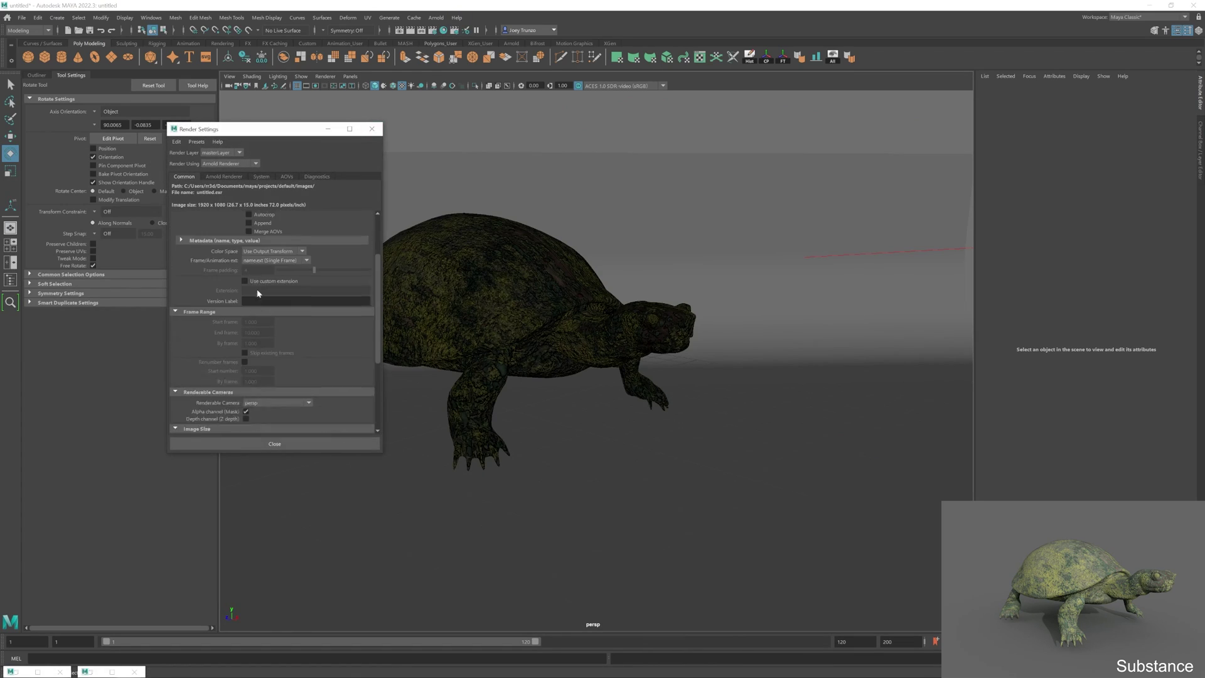
{"action": "scroll", "coordinate": [257, 293], "scroll_direction": "up", "scroll_amount": 1}
{"action": "left_click", "coordinate": [270, 238]}
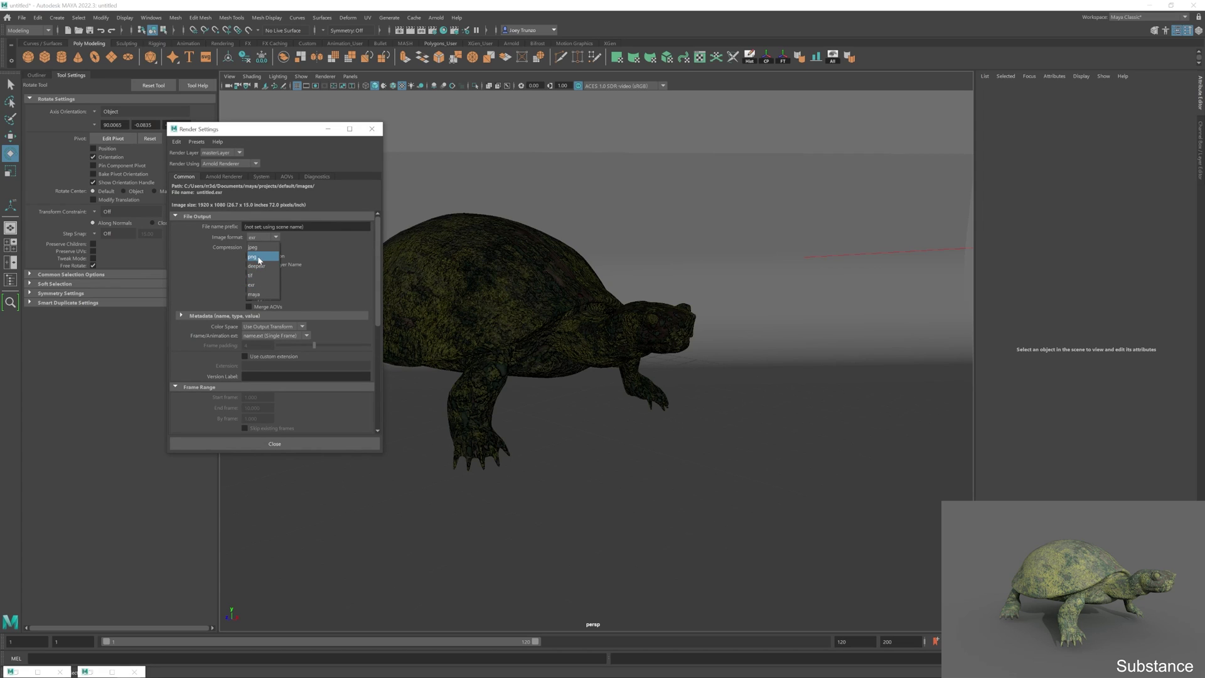
{"action": "left_click", "coordinate": [259, 257]}
{"action": "scroll", "coordinate": [270, 371], "scroll_direction": "down", "scroll_amount": 4}
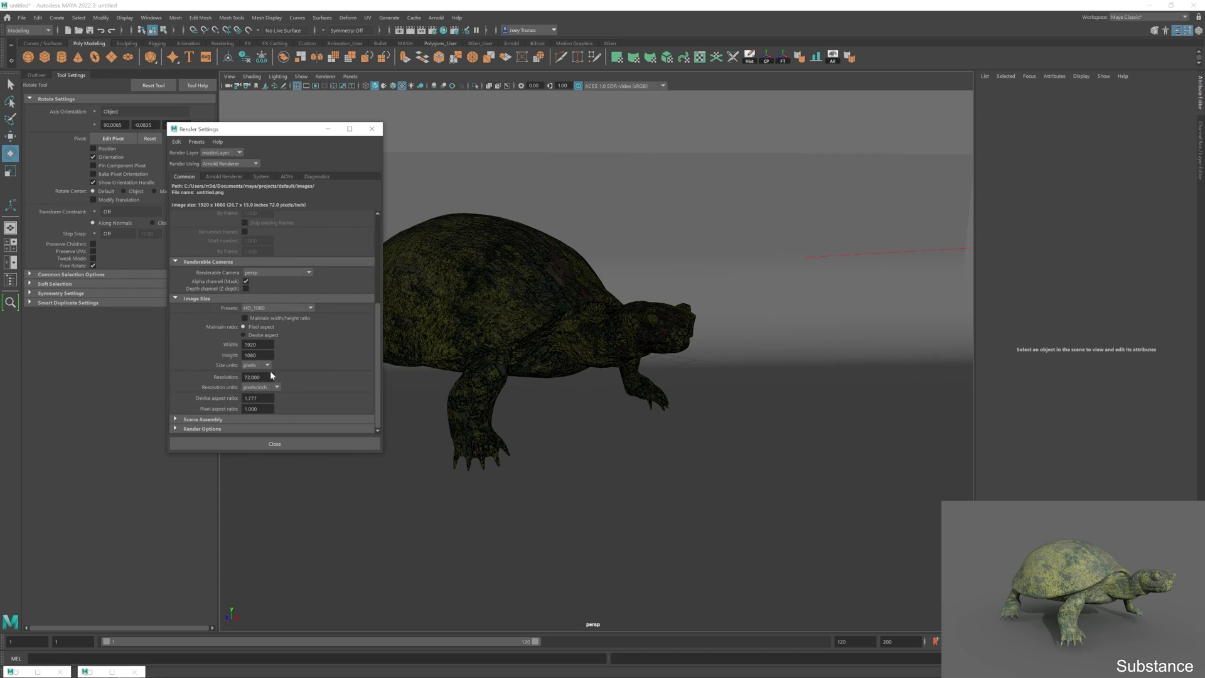
- Set the Arnold Ray Depth Diffuse value to 2
{"action": "left_click", "coordinate": [222, 177]}
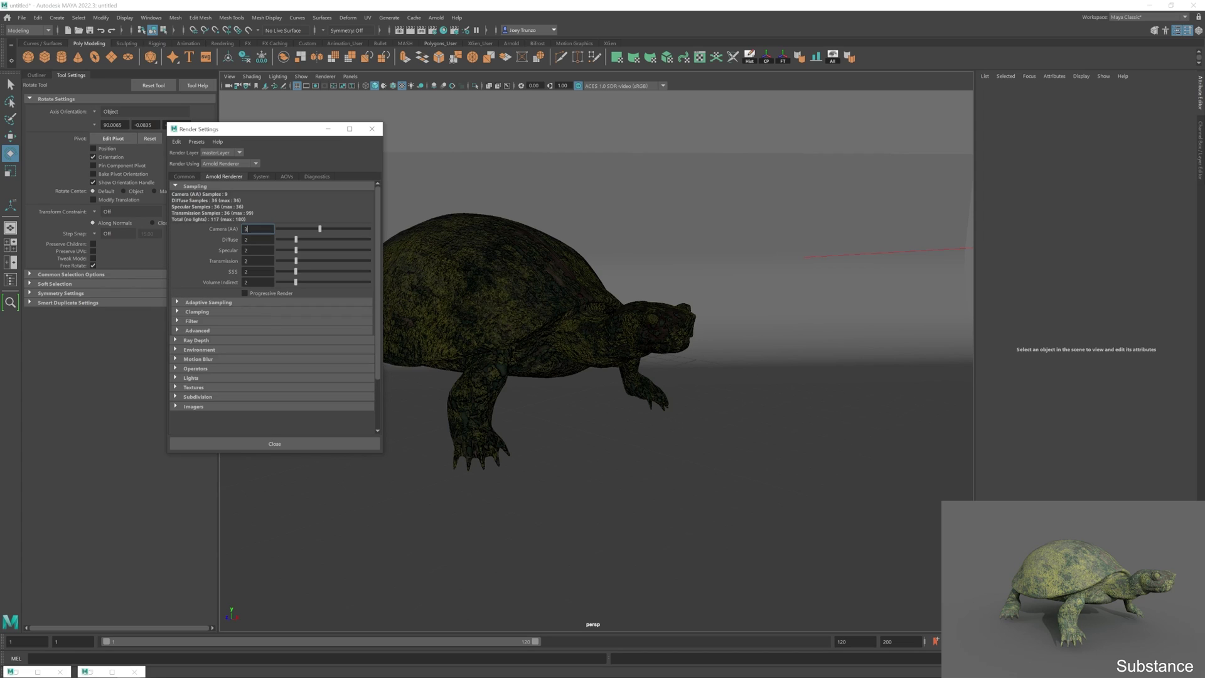
{"action": "left_click", "coordinate": [196, 340]}
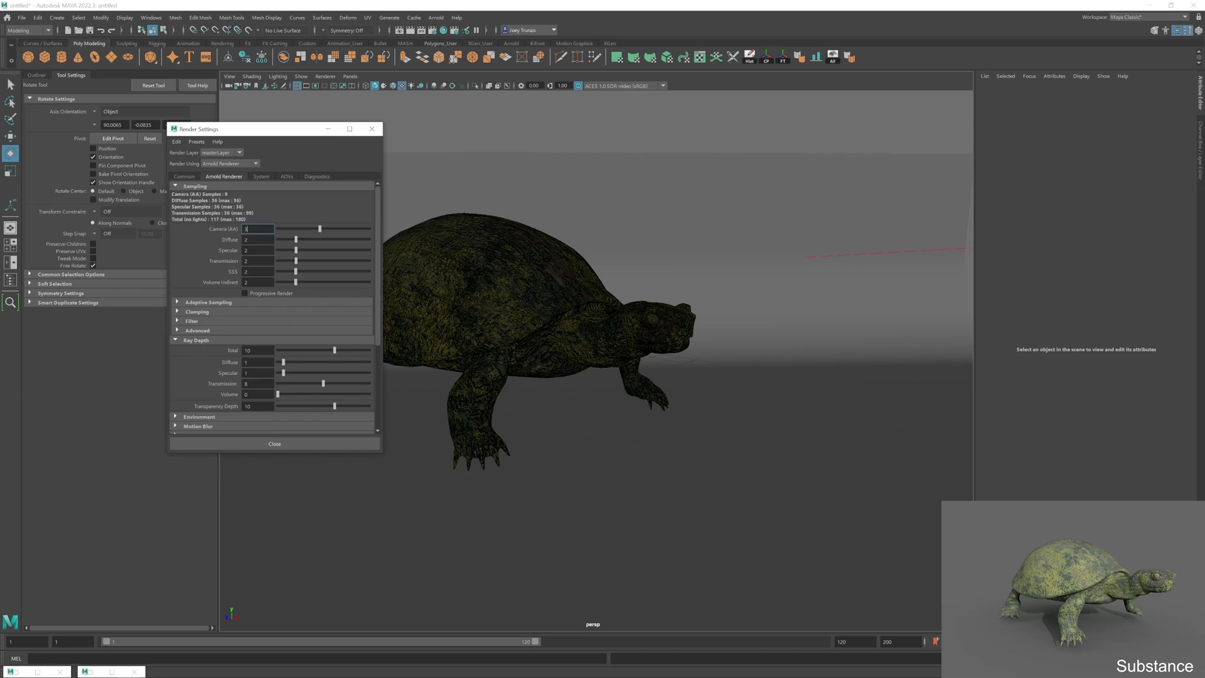
{"action": "left_click", "coordinate": [258, 362]}
{"action": "type", "text": "2"}
{"action": "key", "text": "Return"}
- Set Camera (AA) to 6 and Diffuse, Specular and Transmission samples to 4
{"action": "left_click", "coordinate": [246, 229]}
{"action": "key", "text": "Tab"}
{"action": "type", "text": "4"}
{"action": "key", "text": "Tab"}
{"action": "type", "text": "4"}
{"action": "key", "text": "Tab"}
{"action": "type", "text": "4"}
{"action": "key", "text": "Return"}
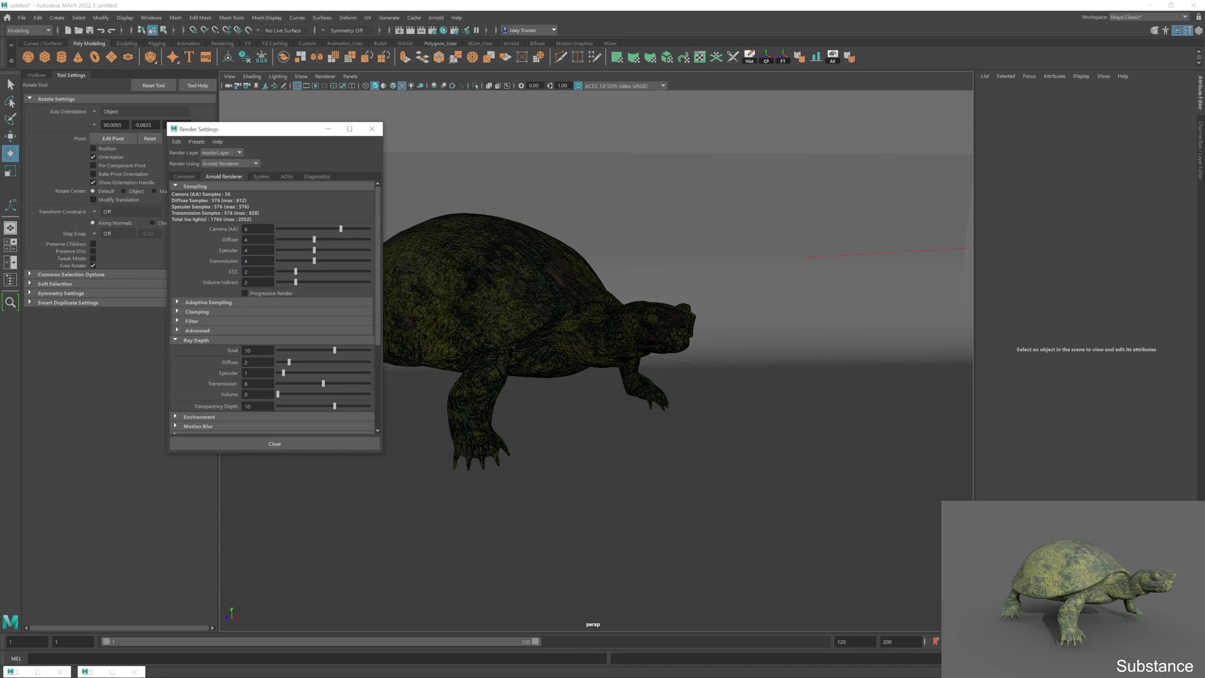
{"action": "left_click", "coordinate": [275, 444]}
{"action": "left_click", "coordinate": [401, 32]}
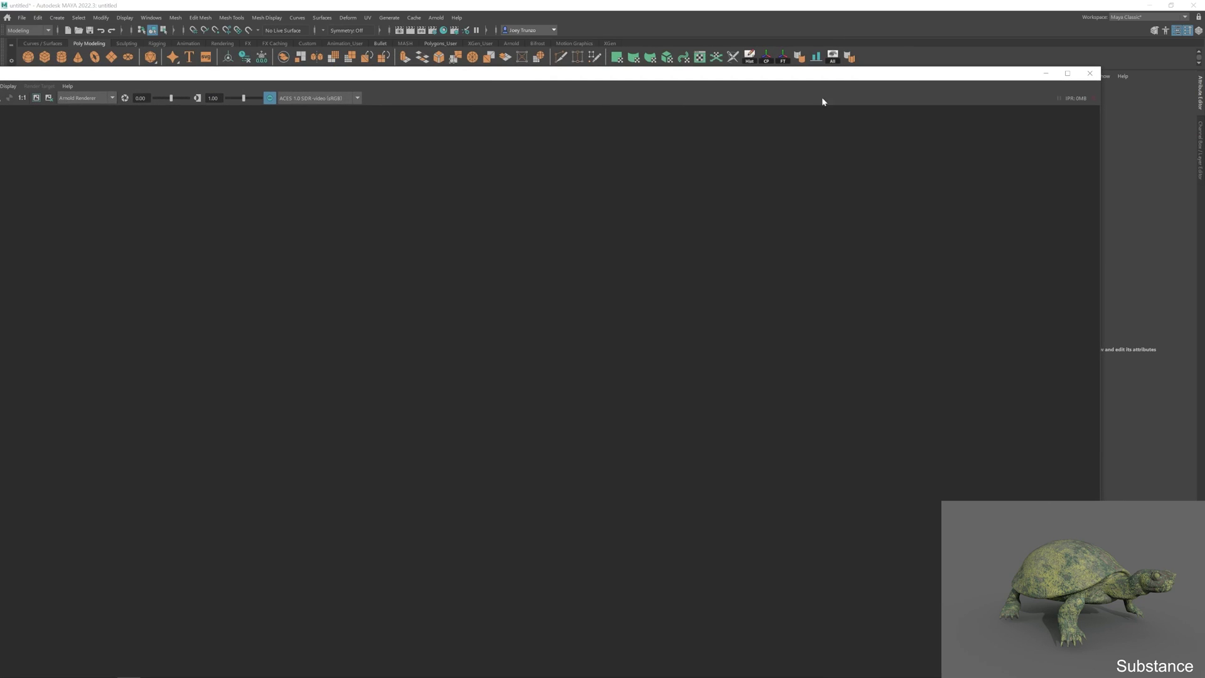
{"action": "left_click", "coordinate": [47, 16]}
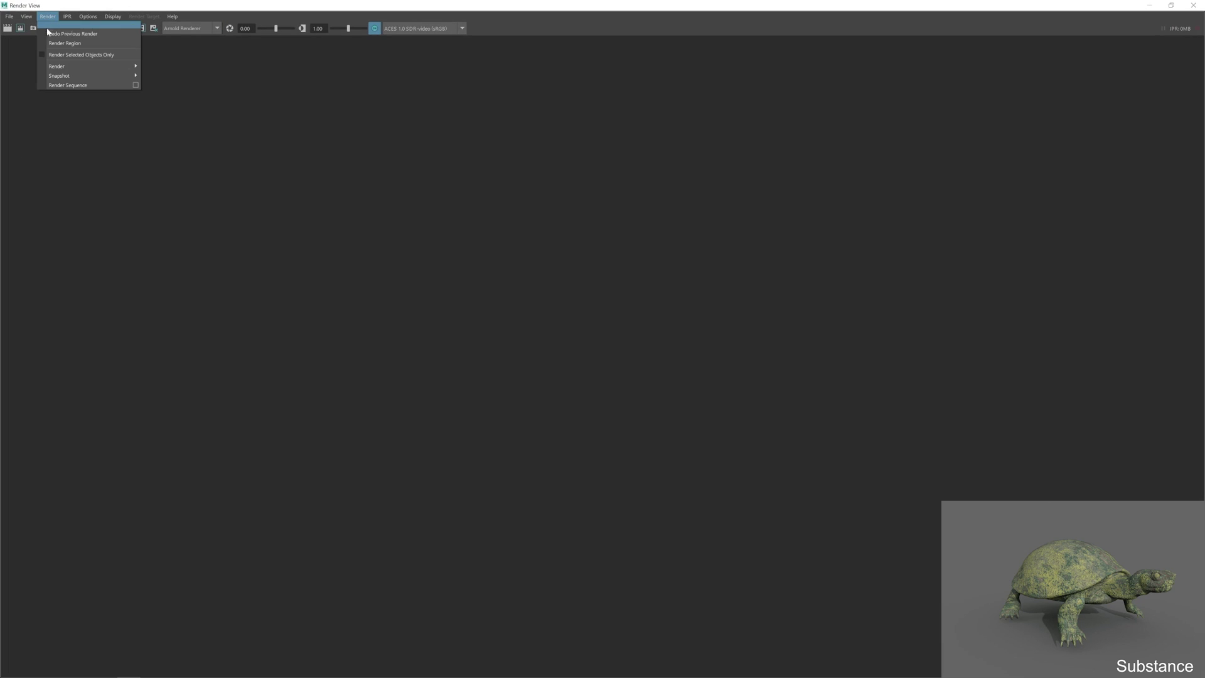
{"action": "mouse_move", "coordinate": [99, 66]}
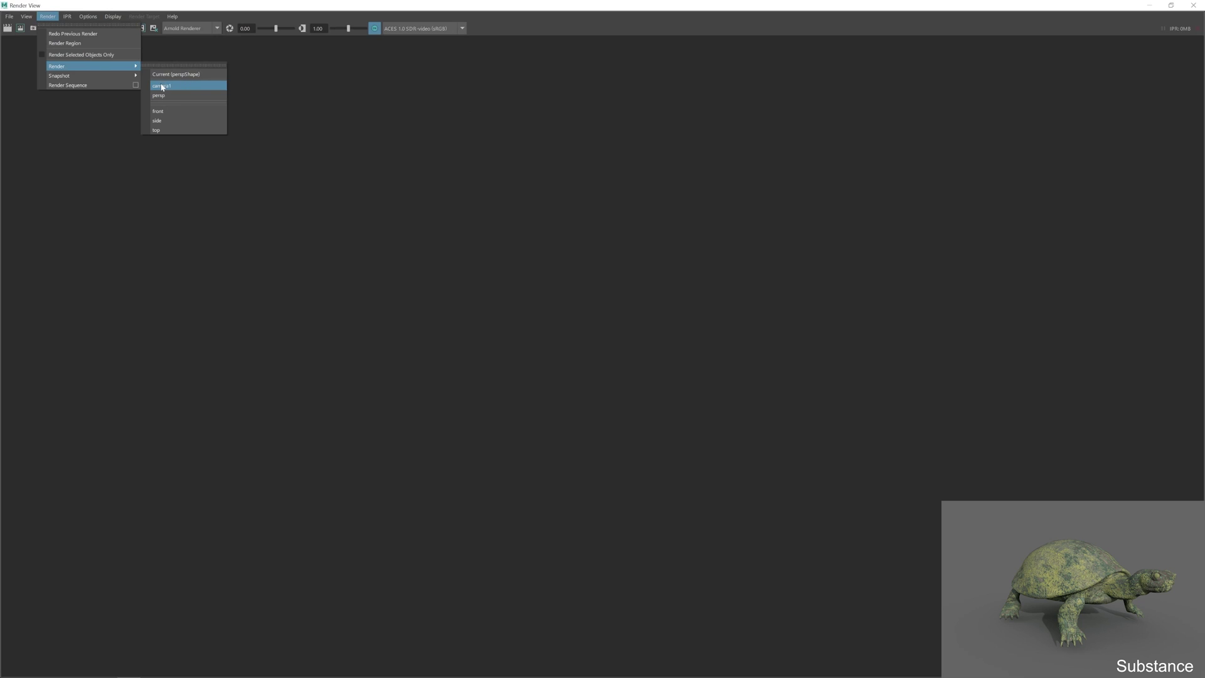
{"action": "key", "text": "Escape"}
{"action": "key", "text": "Escape"}
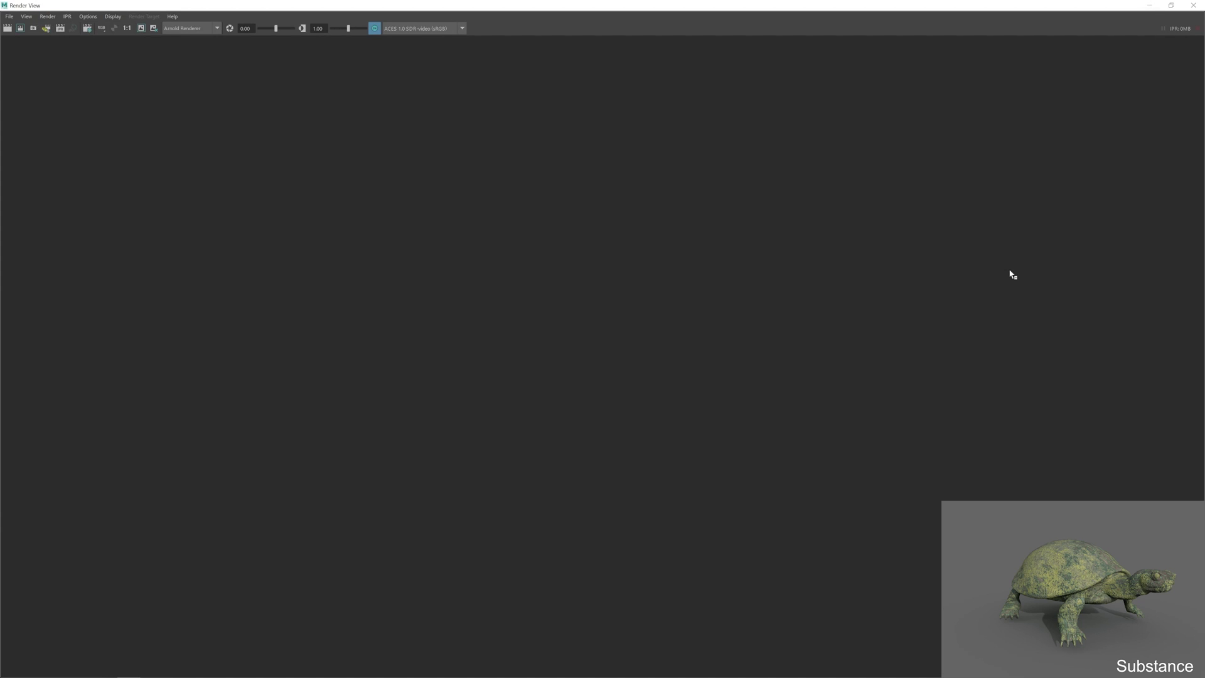
{"action": "left_click", "coordinate": [1193, 5]}
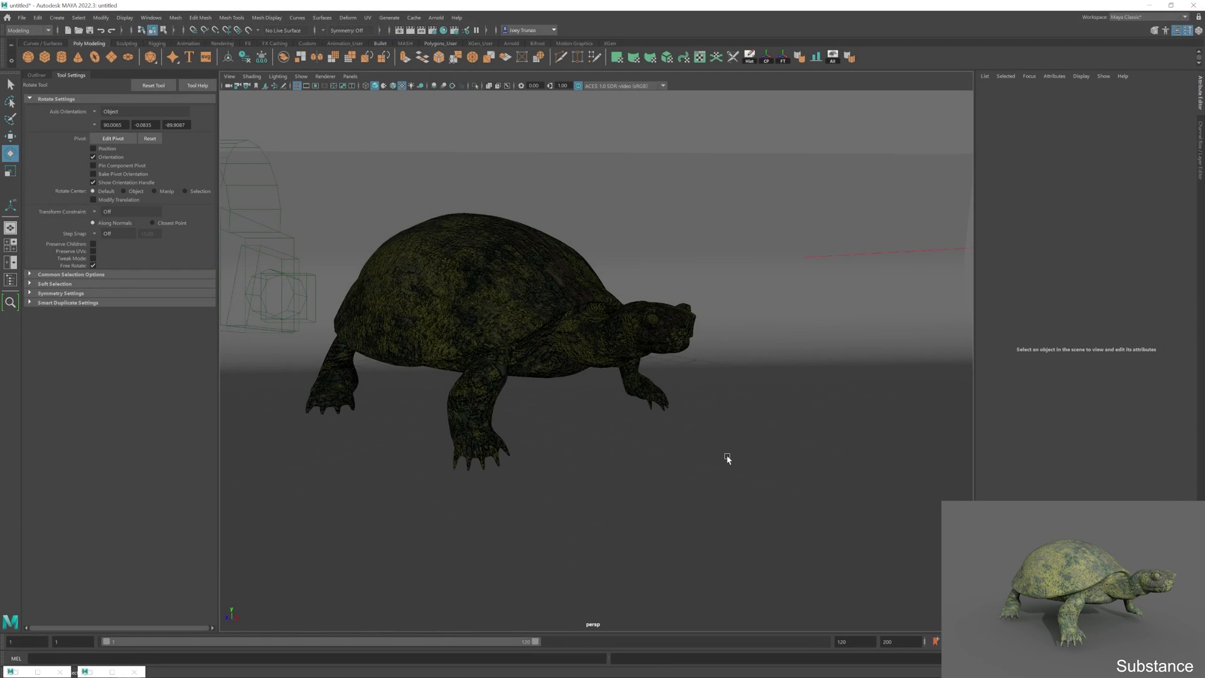